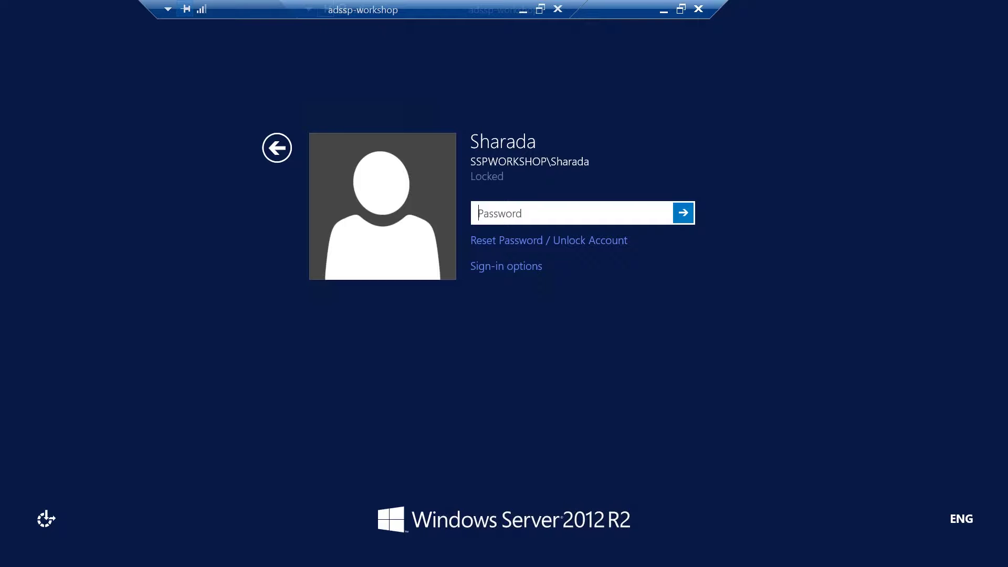
Step: Sign in with the account password and accept the security certificate alert
text(*********)
key(Return)
key(Left)
key(Return)
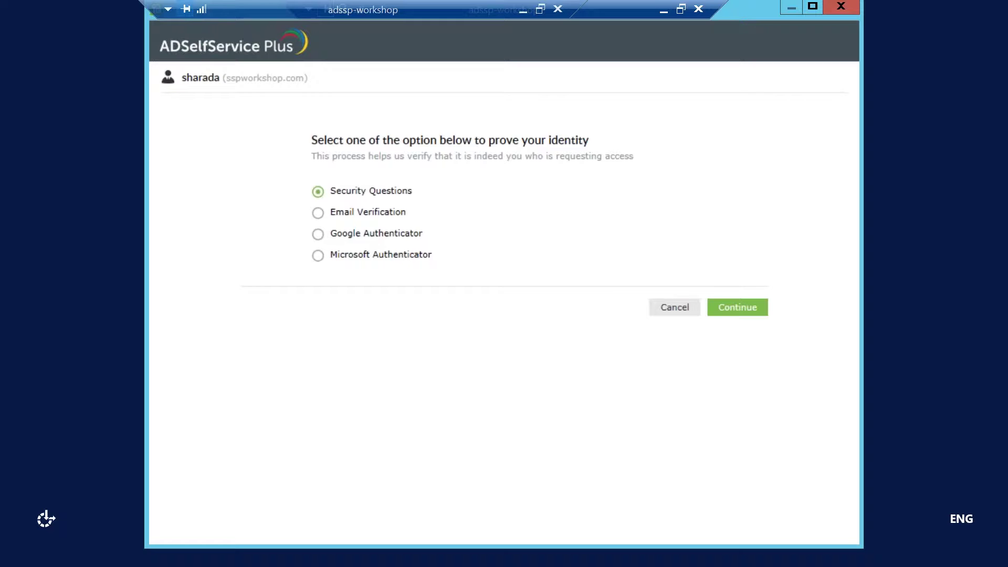
Step: Cancel identity verification, dismiss the failed sign-in message, and retype the password
click(676, 308)
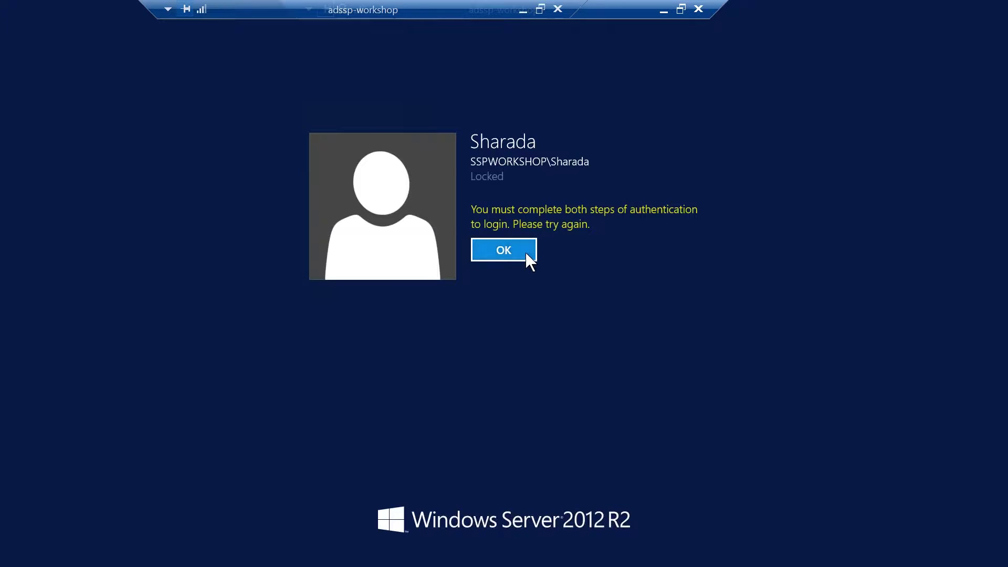
click(525, 252)
text(******)
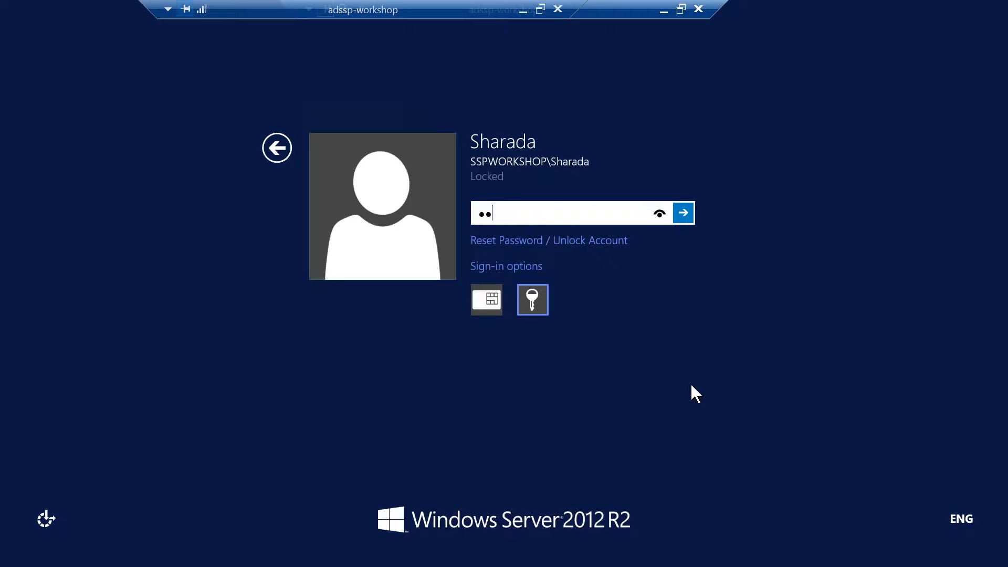
text(****)
click(684, 218)
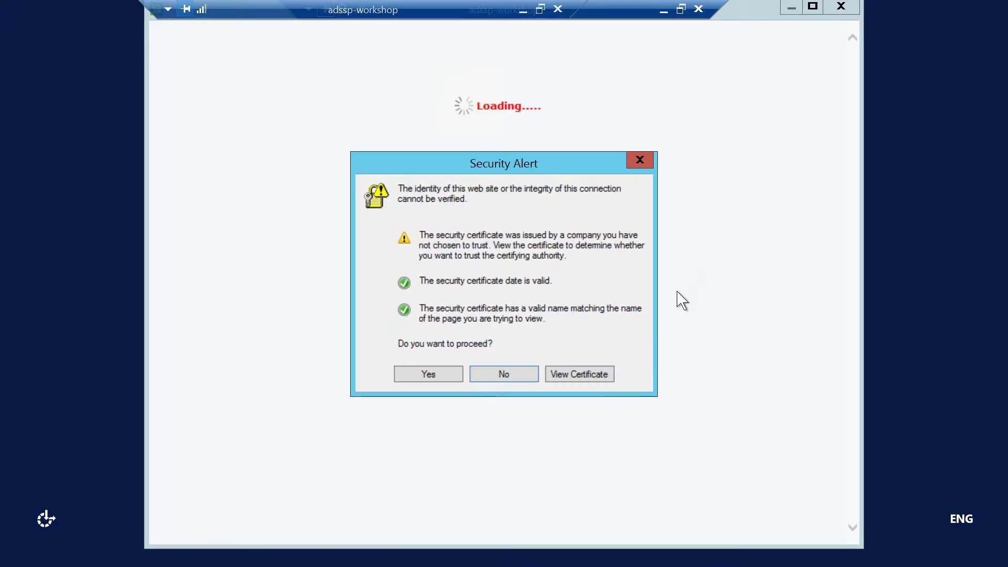
click(456, 377)
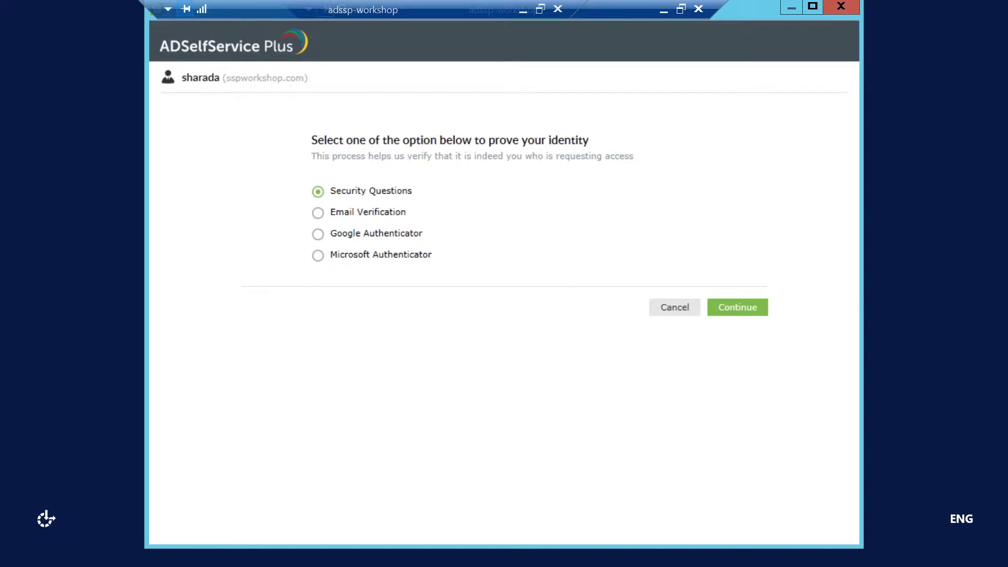
click(735, 313)
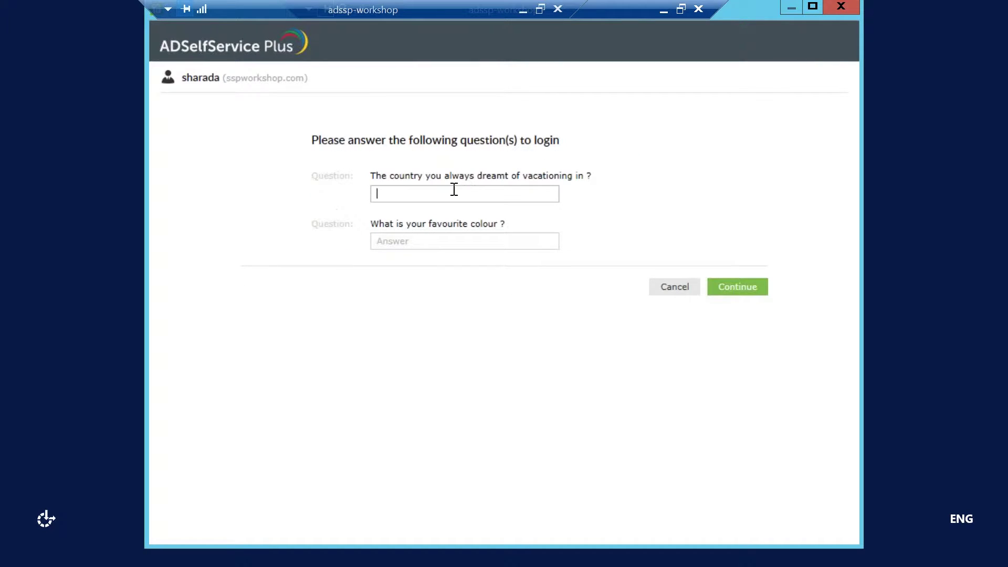
key(Tab)
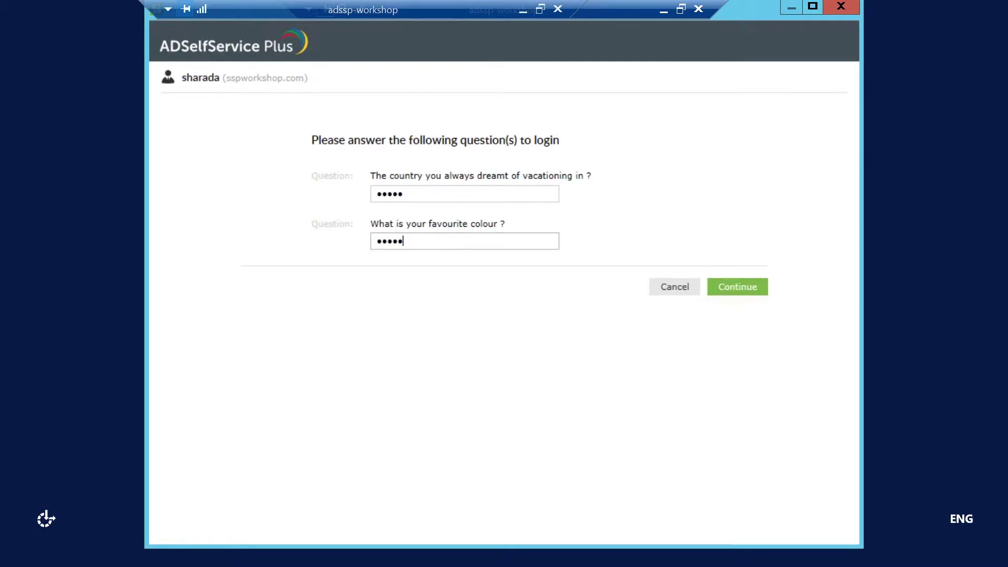
click(743, 290)
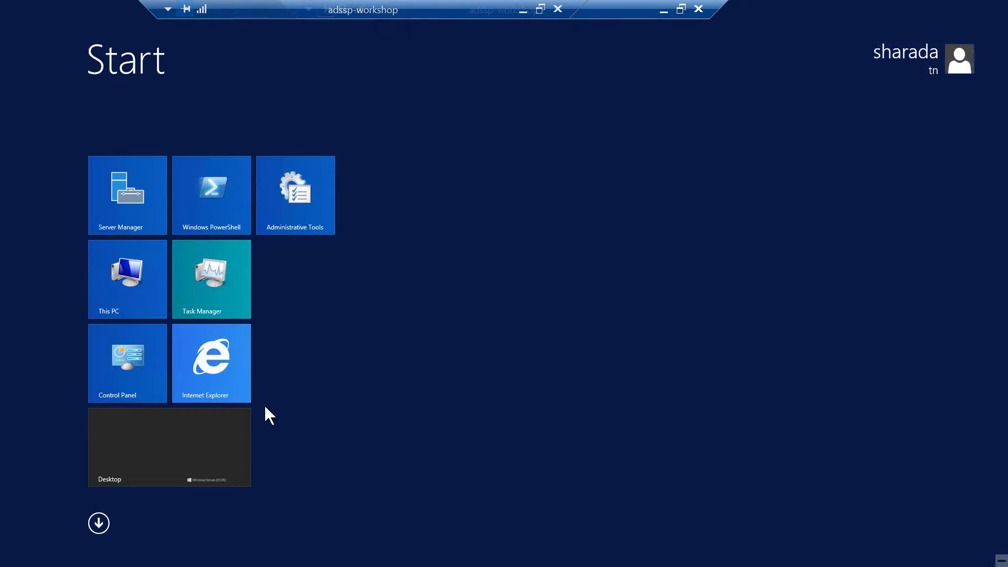
Step: Go from the Start screen to the Windows Server desktop
click(152, 452)
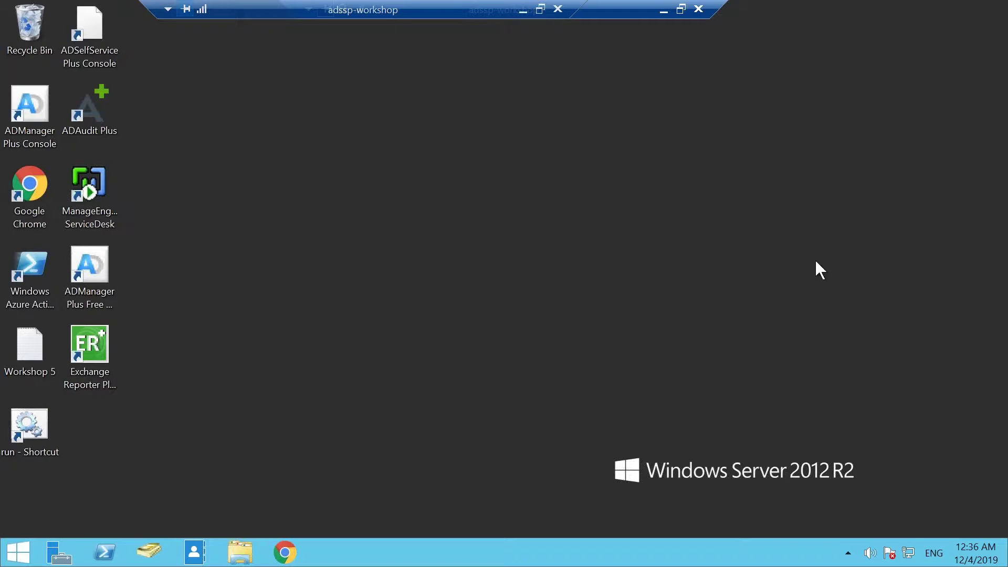
click(19, 553)
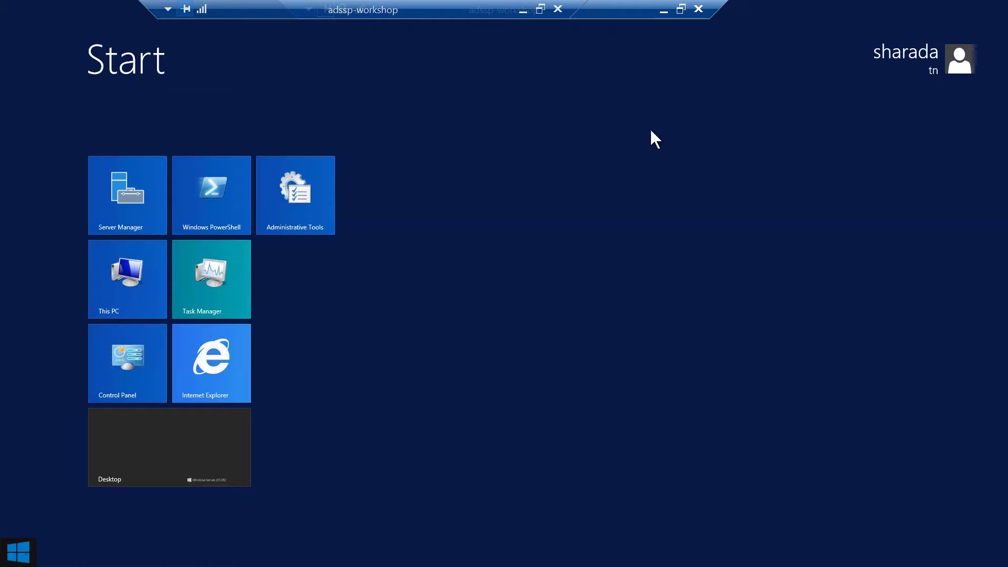
click(185, 456)
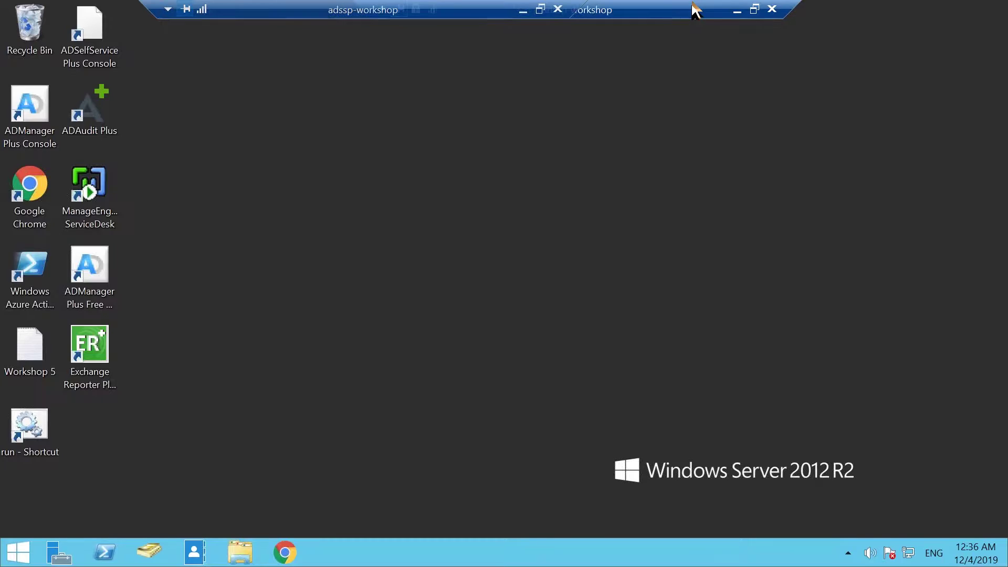
Step: Minimise the outer and inner remote sessions to reach Chrome's ADSelfService Plus sign-in page
click(523, 11)
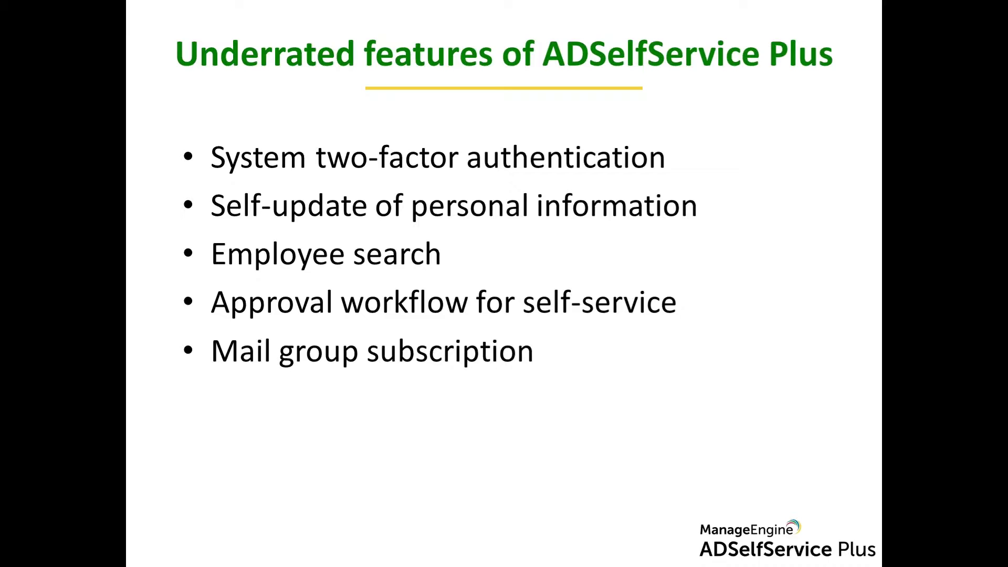
key(alt+Tab)
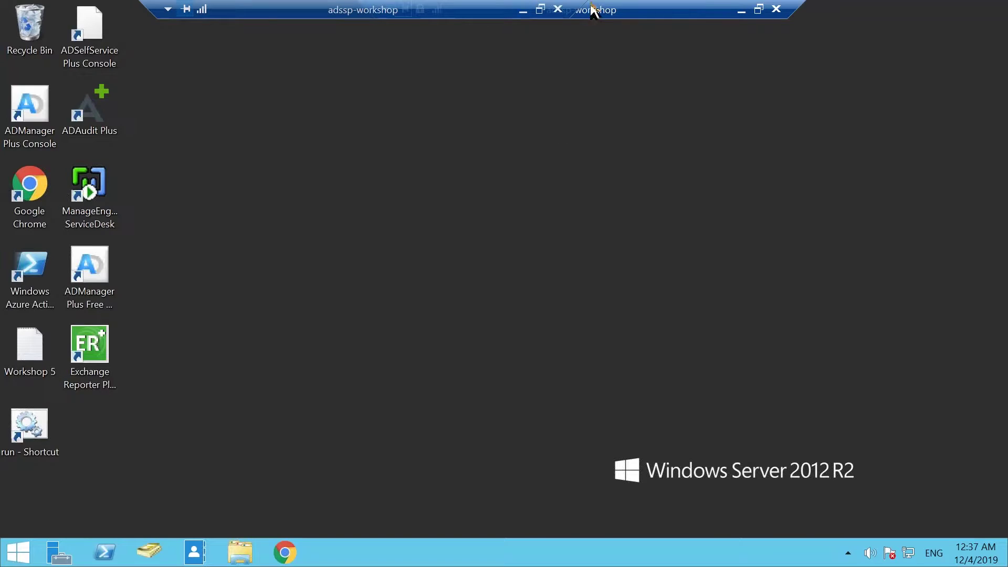
drag(676, 10, 729, 11)
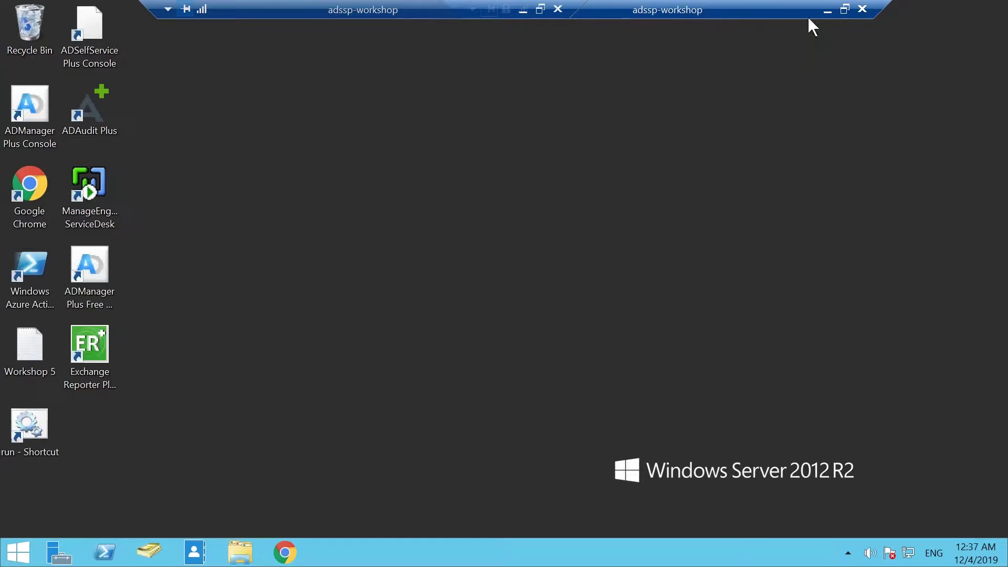
click(830, 9)
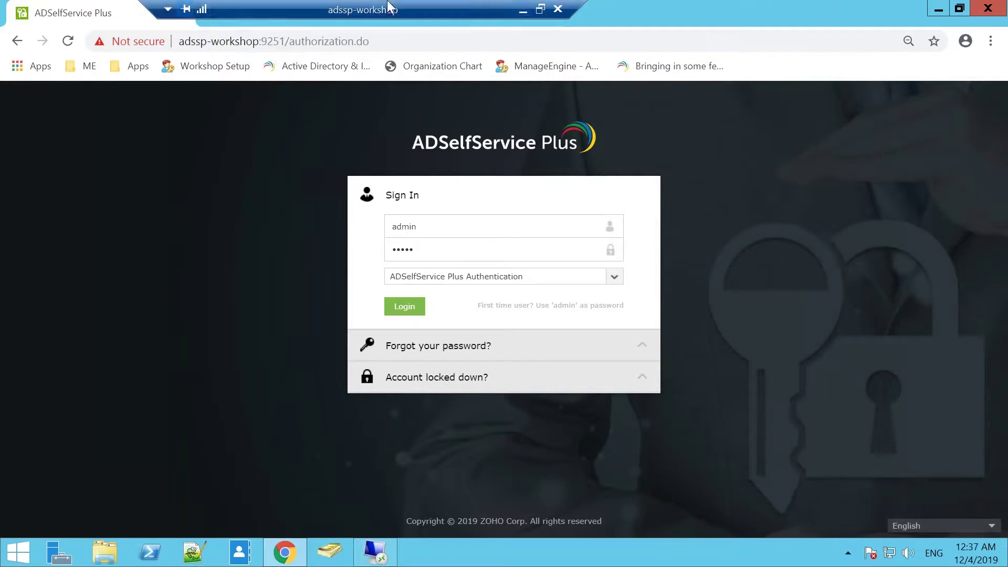
Step: Log in to the ADSelfService Plus admin portal, then minimise the remote session to show the slides
drag(389, 5, 542, 4)
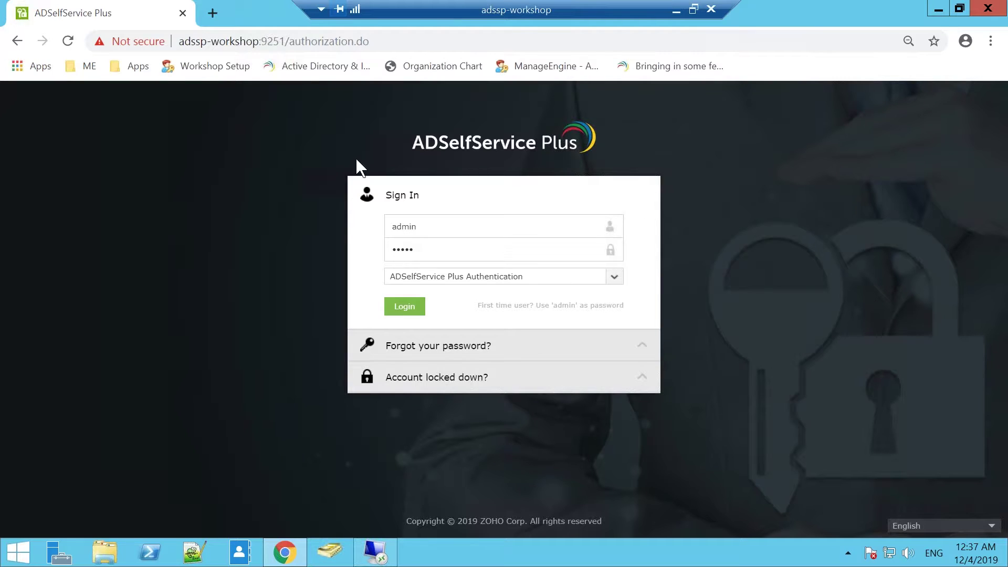
click(418, 309)
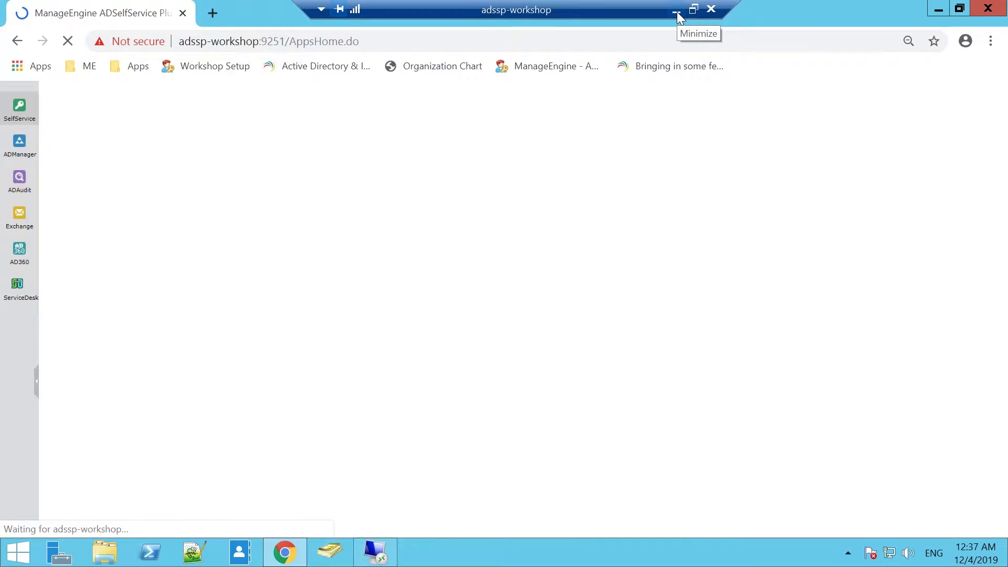
click(677, 11)
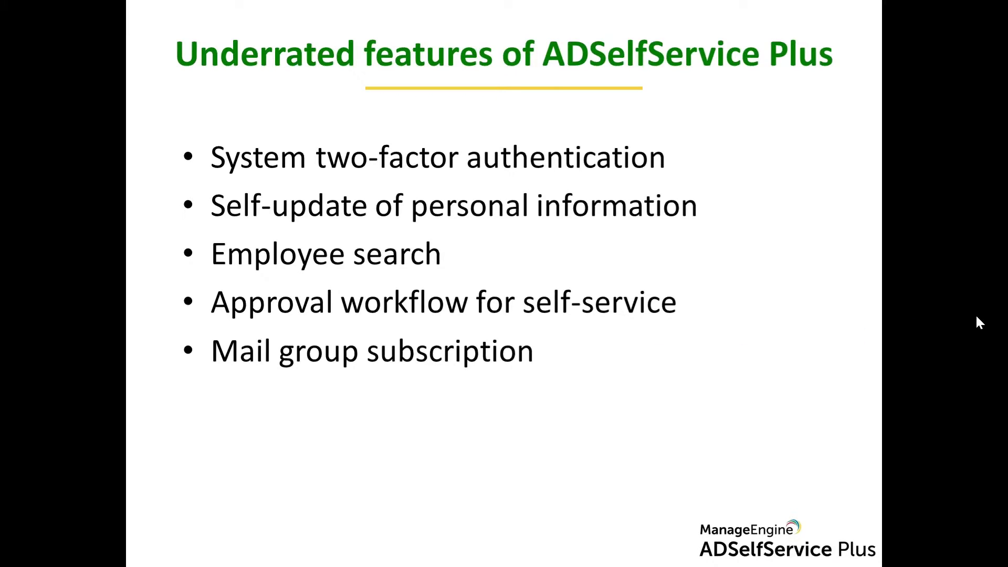
key(Right)
Step: Back in the remote session, collapse the product sidebar and open Domain Settings' Policy Configuration
key(alt+Tab)
key(alt+Tab)
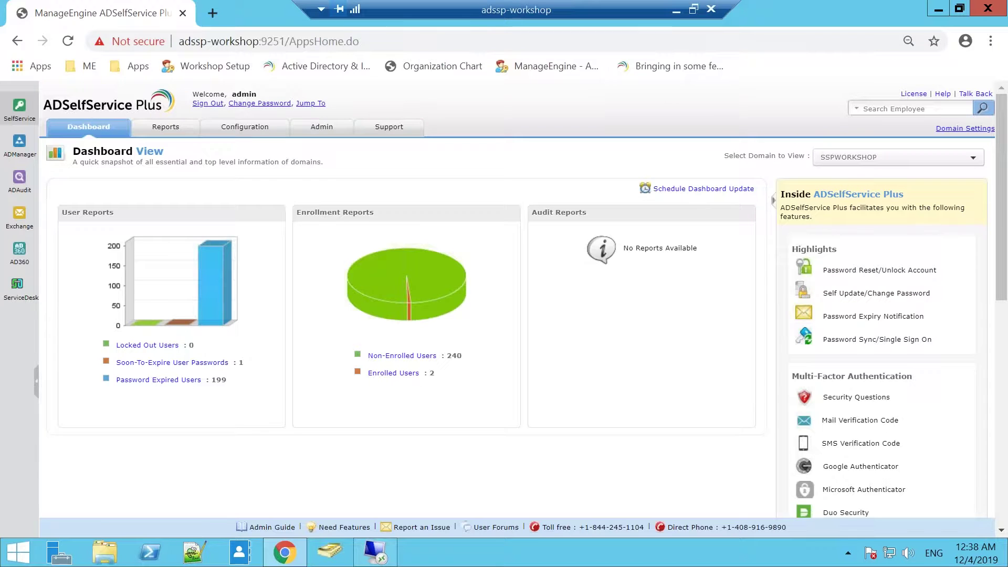
click(35, 377)
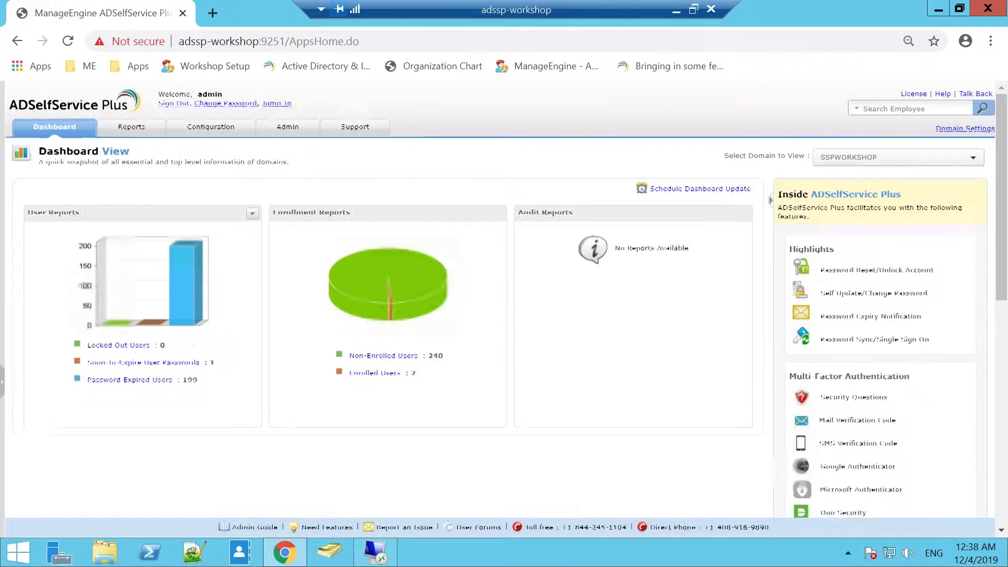
click(967, 130)
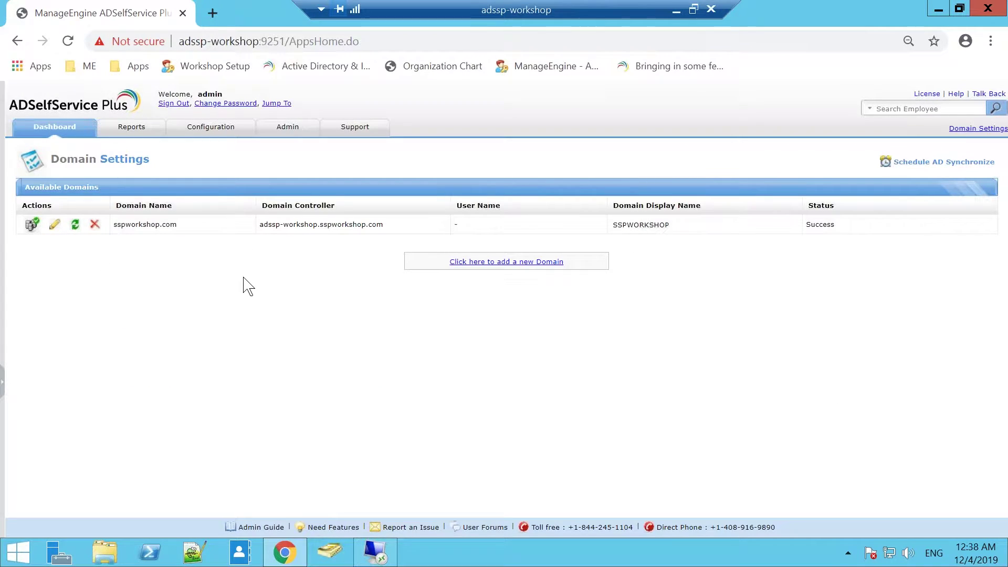
click(243, 138)
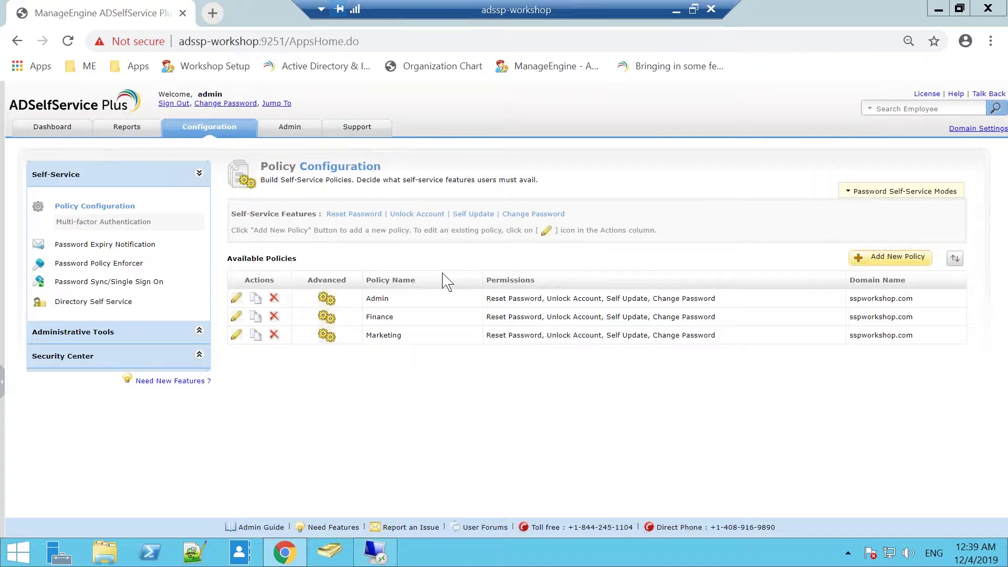
Step: Review the users in the Admin, Finance and Marketing OUs in Active Directory Users and Computers, then minimise it
click(330, 552)
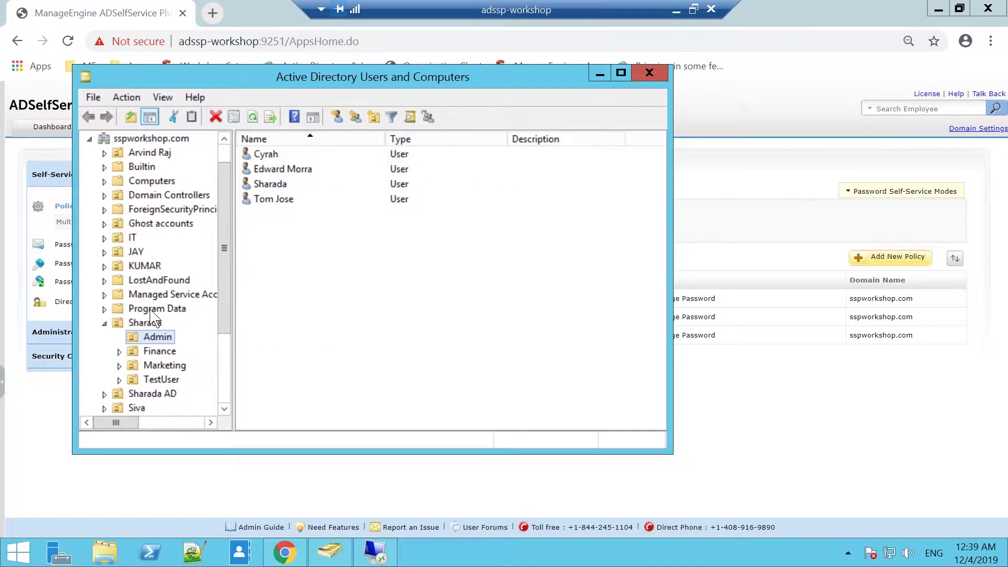
click(147, 323)
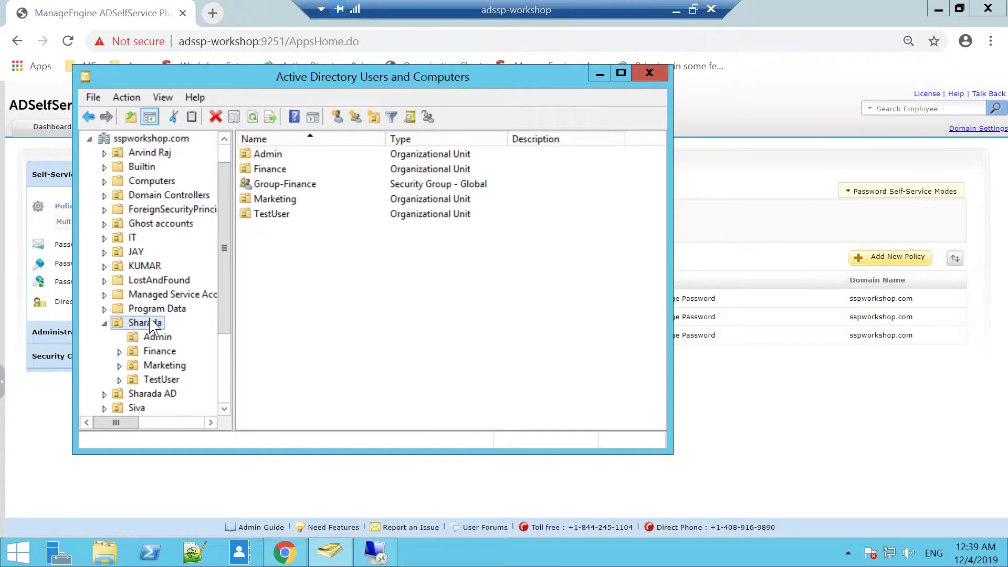
click(156, 337)
click(160, 351)
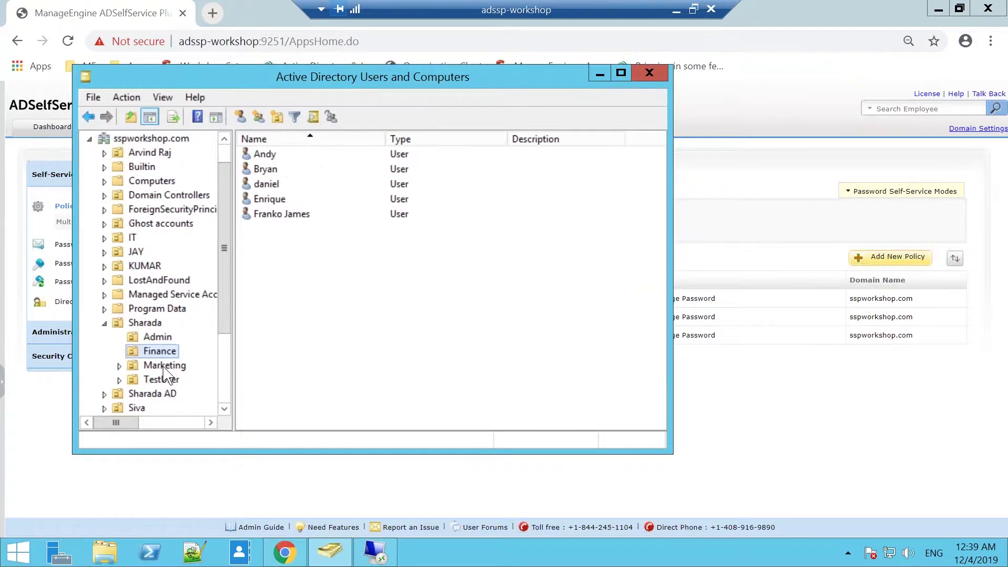
click(164, 366)
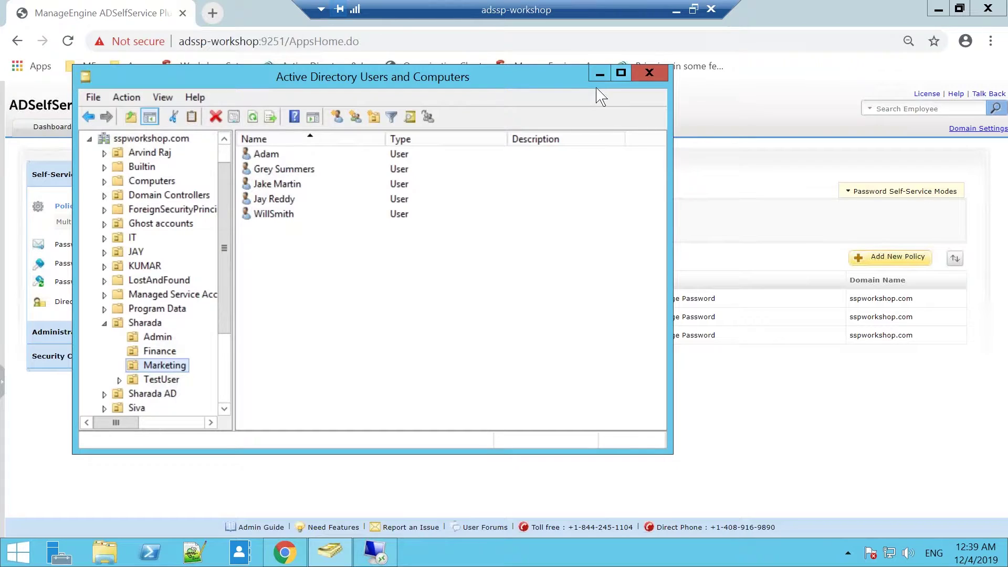
click(600, 74)
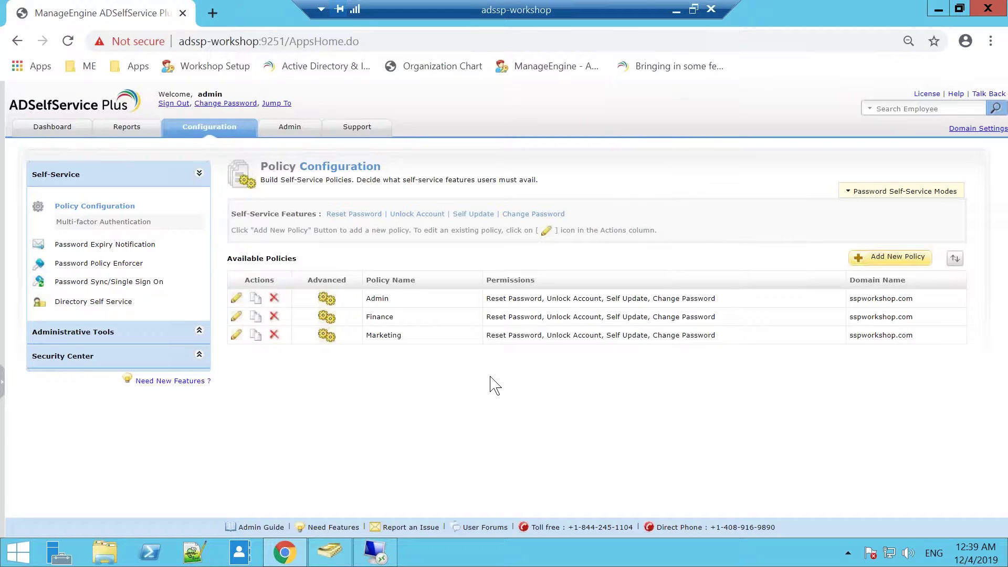
click(955, 259)
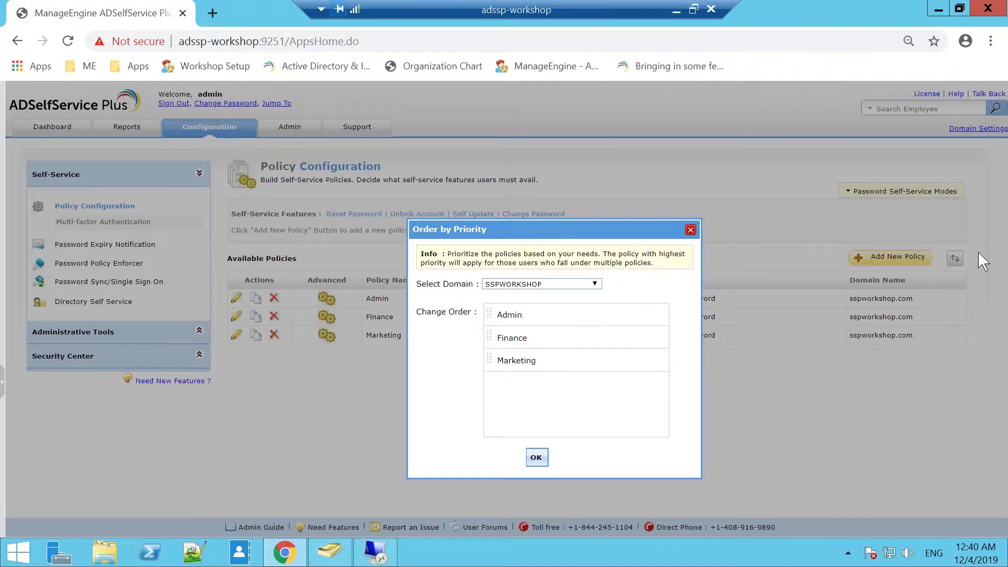
click(537, 457)
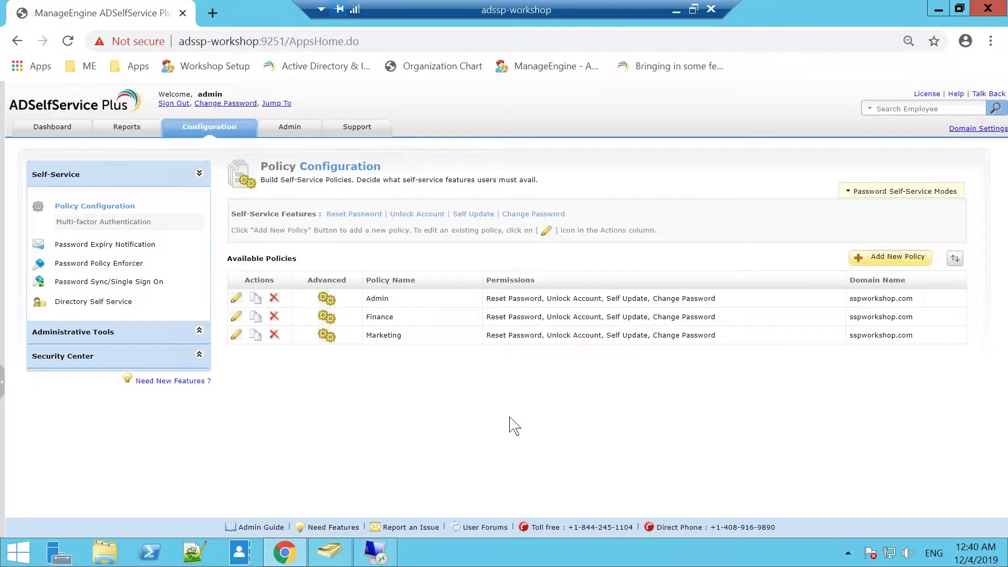
Step: Open Multi-factor Authentication and expand then collapse the Security Question & Answer settings
click(76, 229)
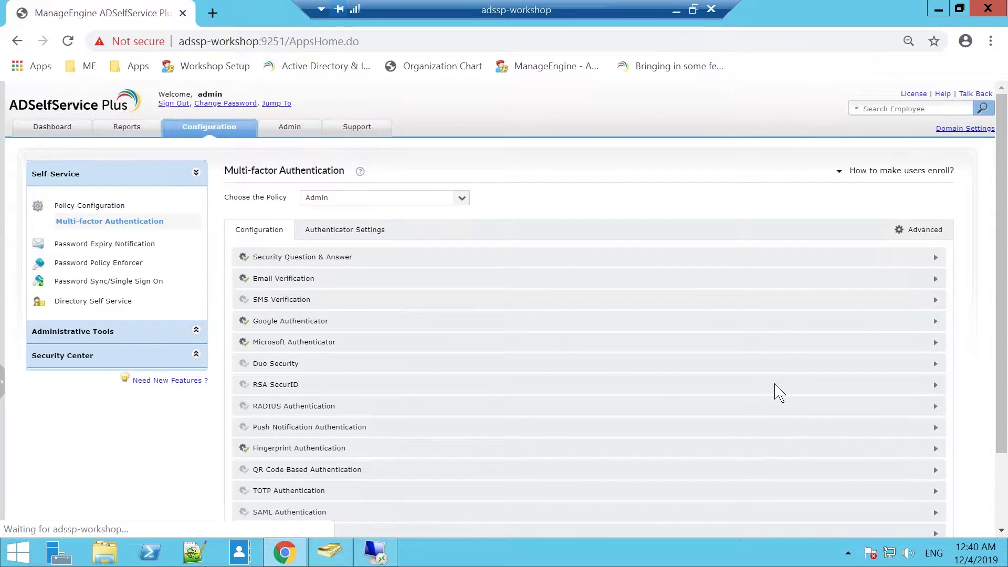
click(693, 257)
scroll(692, 257, up, 2)
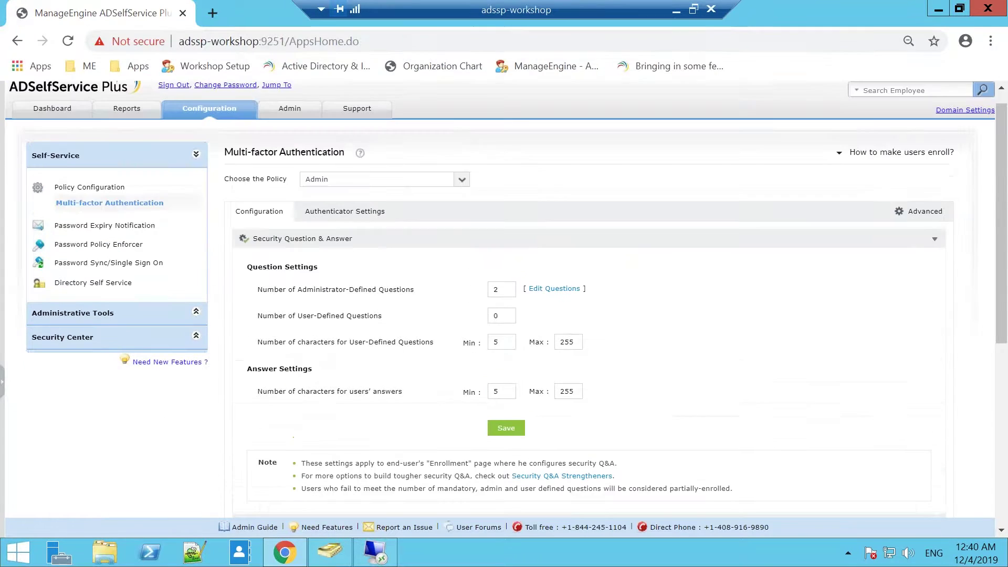
click(682, 243)
scroll(683, 244, down, 2)
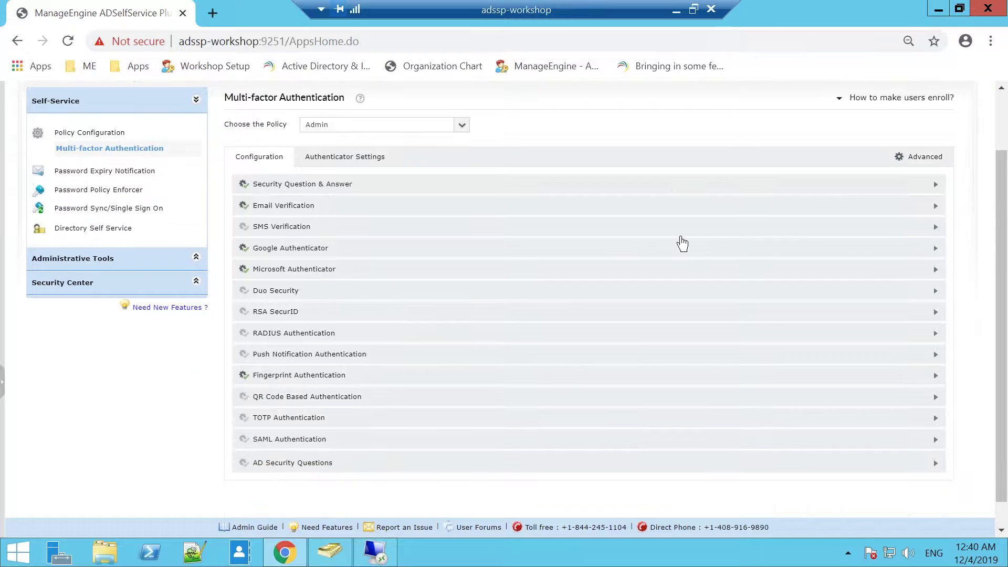
scroll(683, 244, up, 1)
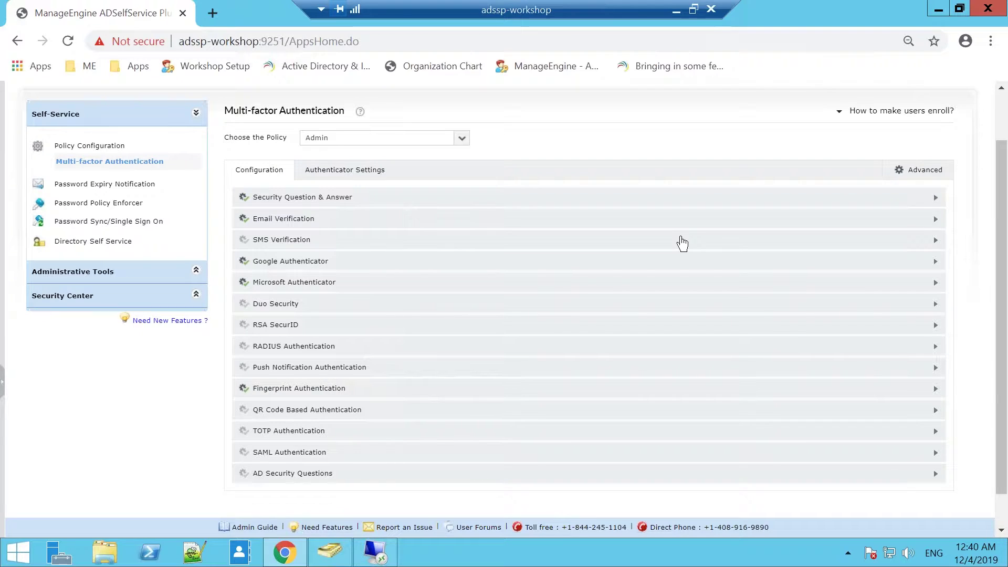
Step: Preview the Security Question & Answer and Email Verification rows, keeping the Admin policy selected
click(302, 204)
click(302, 204)
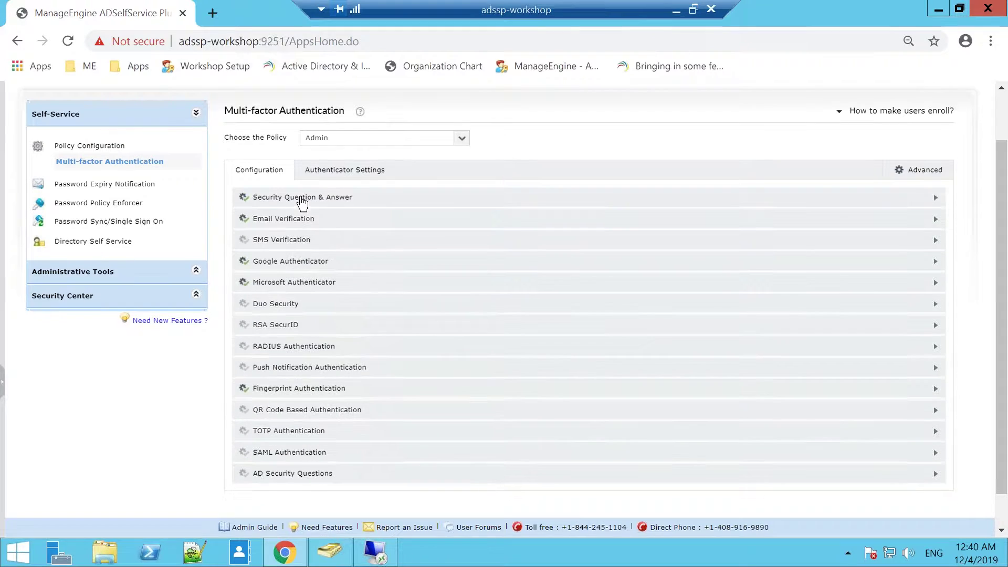
click(299, 223)
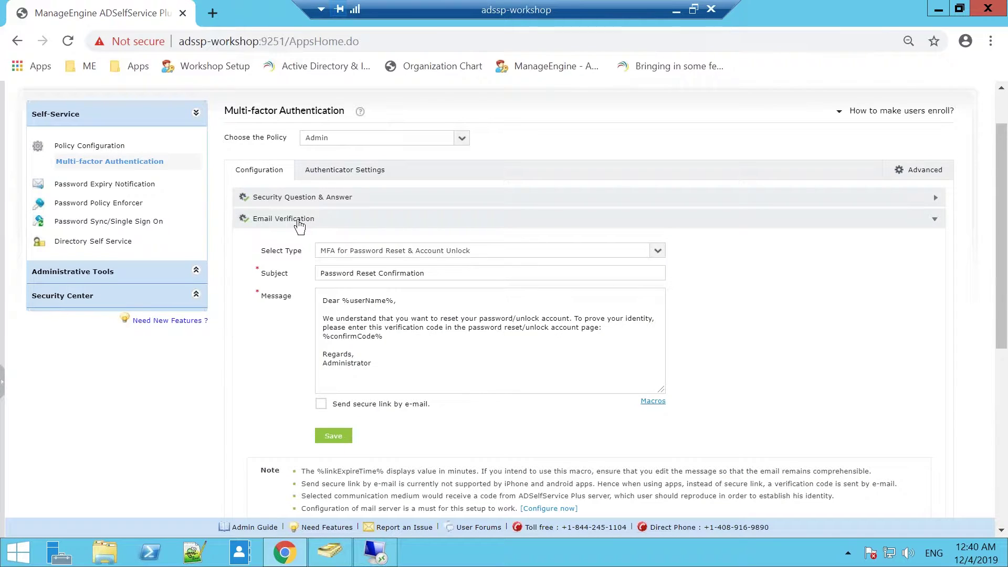
click(299, 223)
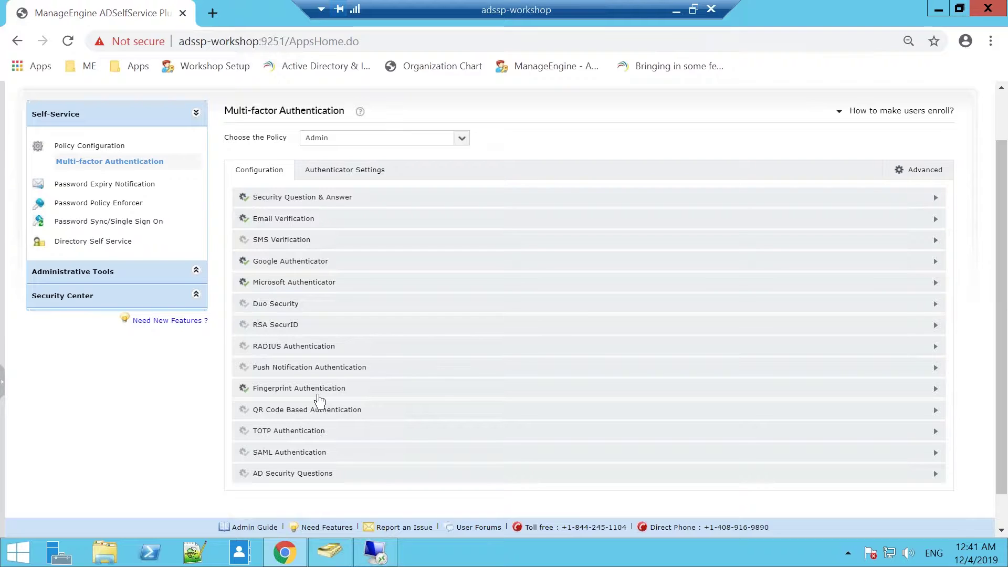
click(463, 139)
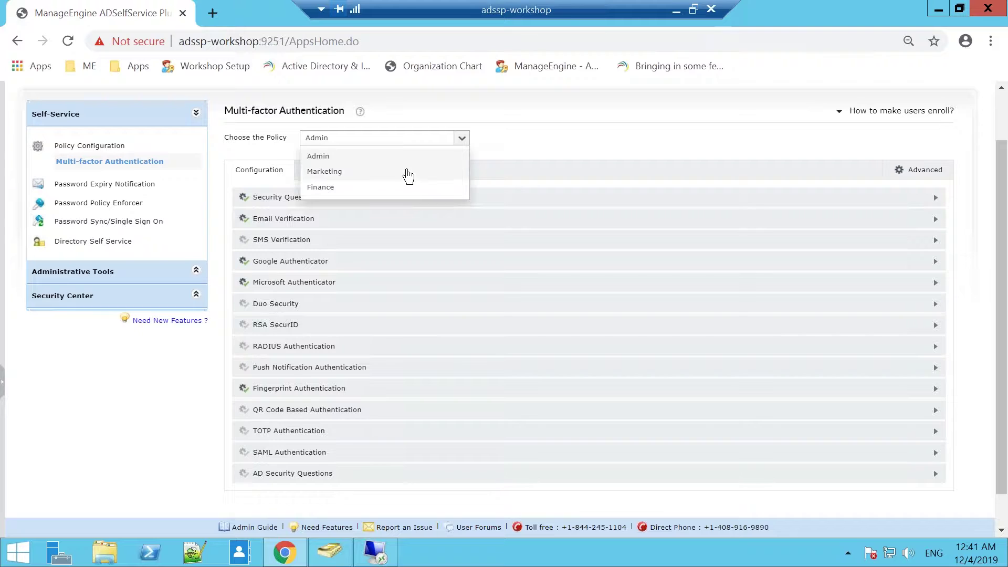
click(530, 132)
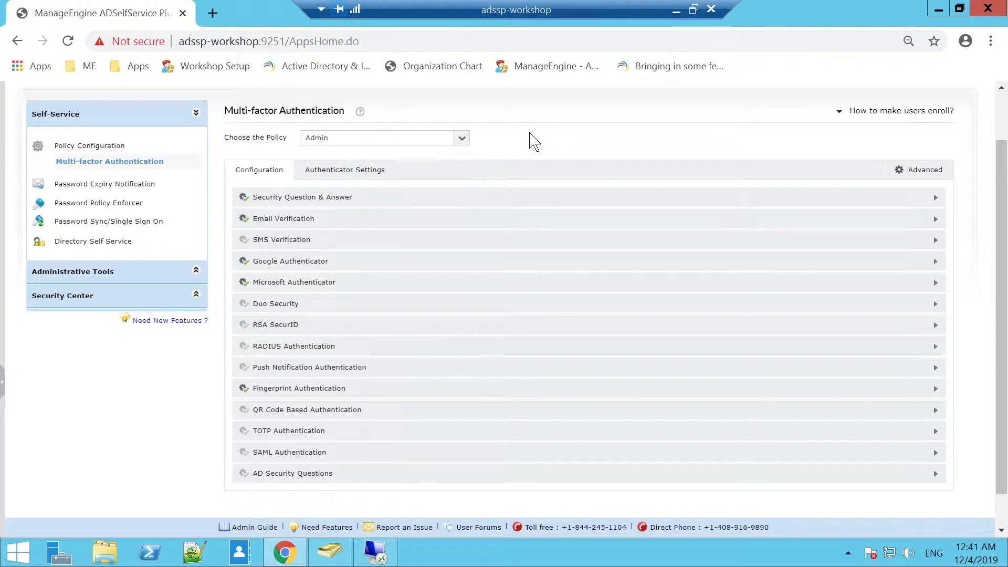
Step: Open the Admin policy's Authenticator Settings and scroll to the TFA for Windows/macOS Login section
click(345, 176)
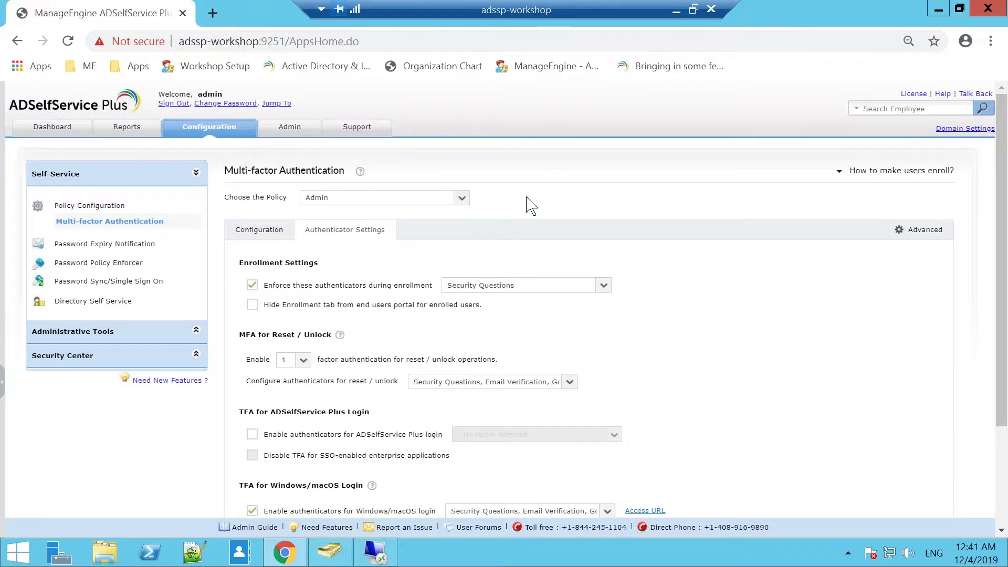
scroll(531, 204, down, 1)
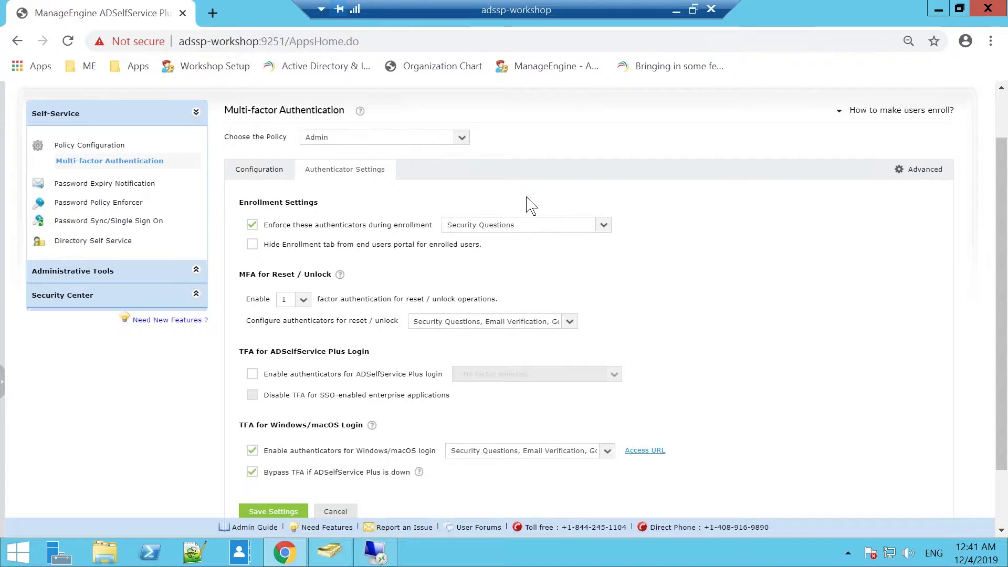
scroll(530, 205, down, 1)
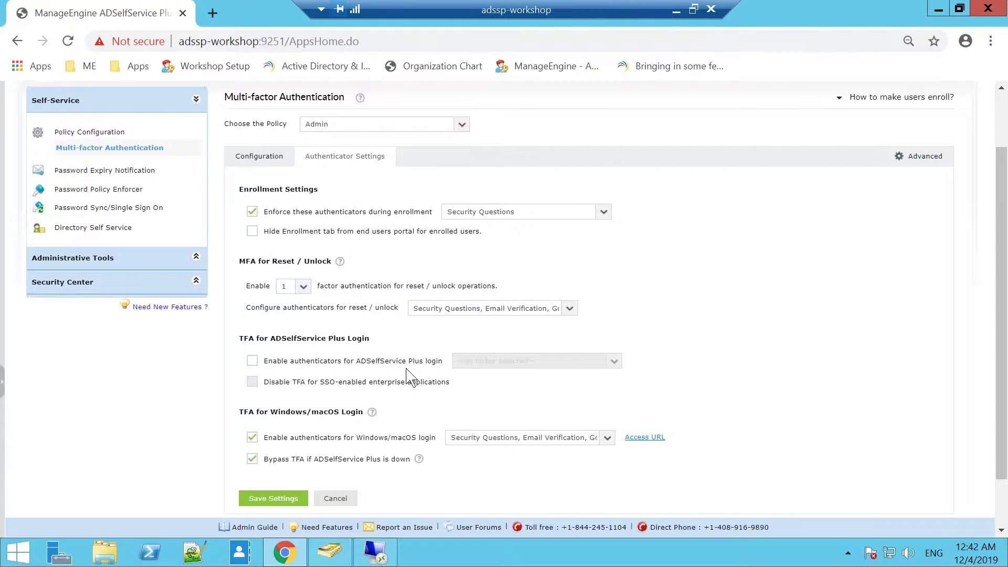
scroll(413, 379, down, 2)
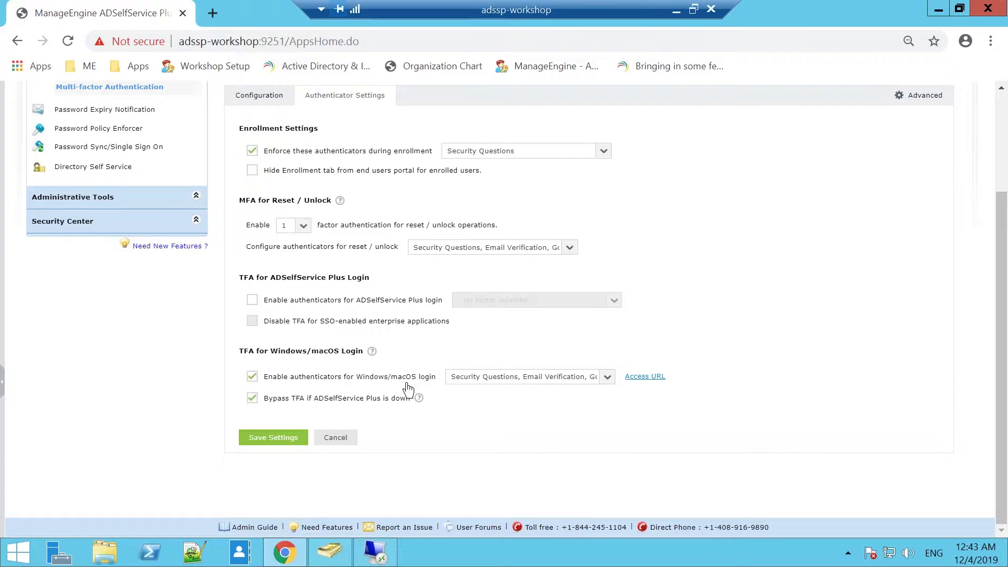
Step: Check the authenticators chosen for Windows/macOS login, then minimise the remote session to the slides
click(607, 377)
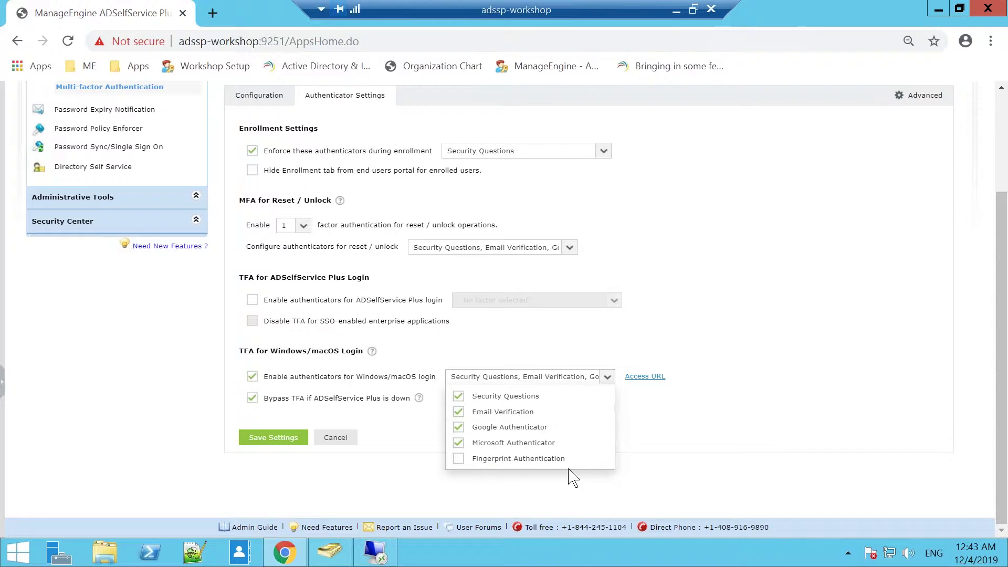
click(574, 482)
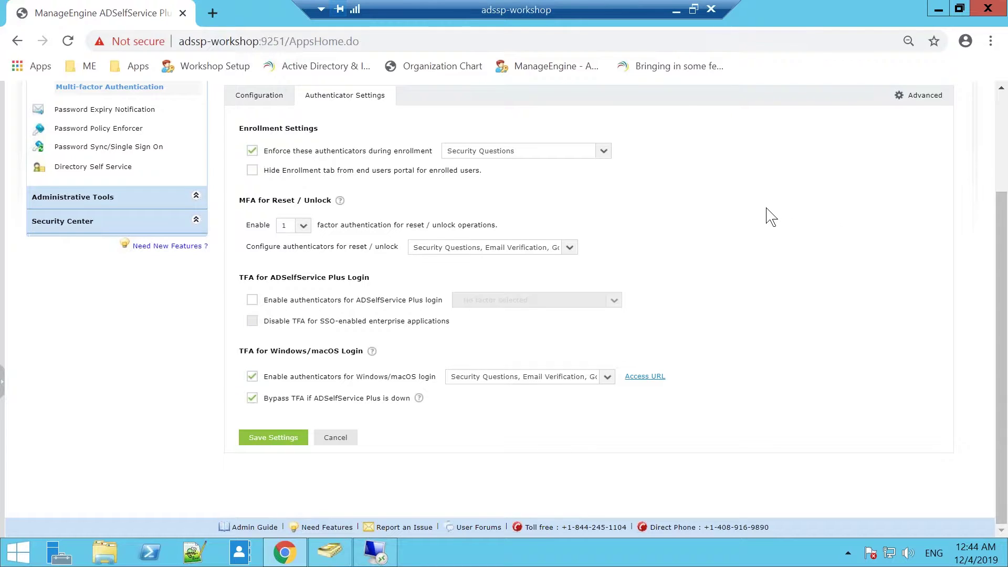
click(676, 10)
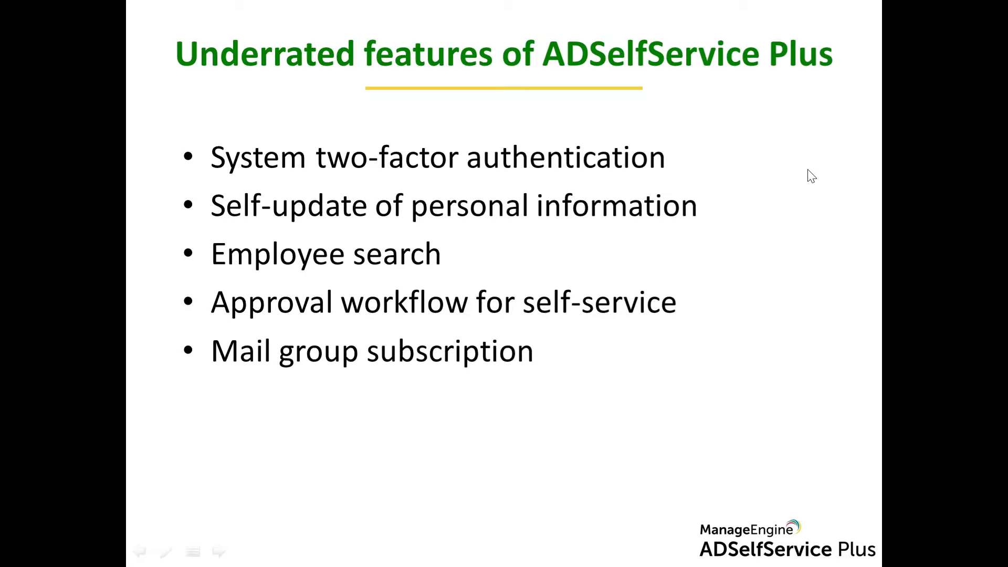
Step: Switch from the PowerPoint slides back to the adssp-workshop remote session
key(alt+Tab)
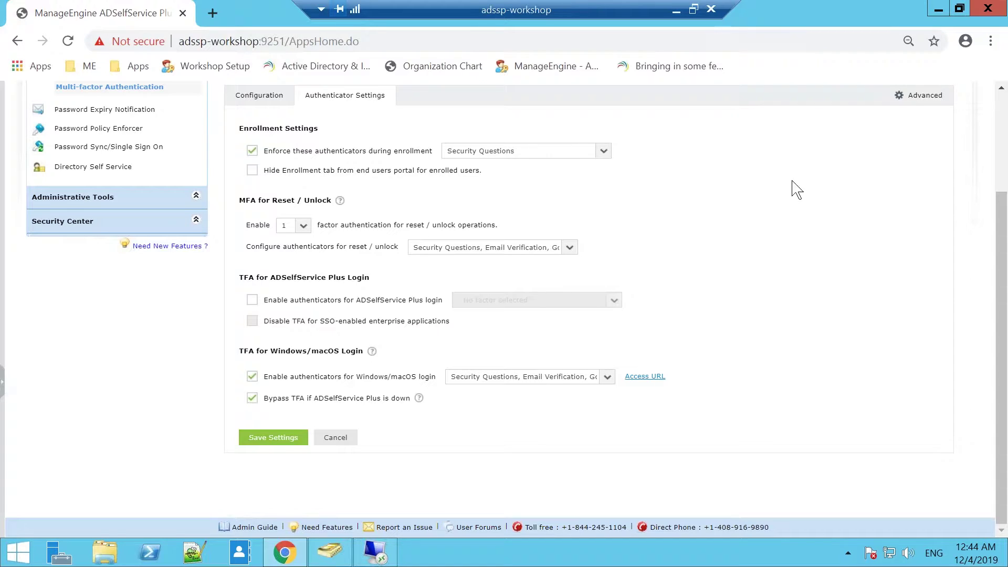
Step: Review the authenticators chosen for Windows/macOS login, then close the list without changes
click(609, 380)
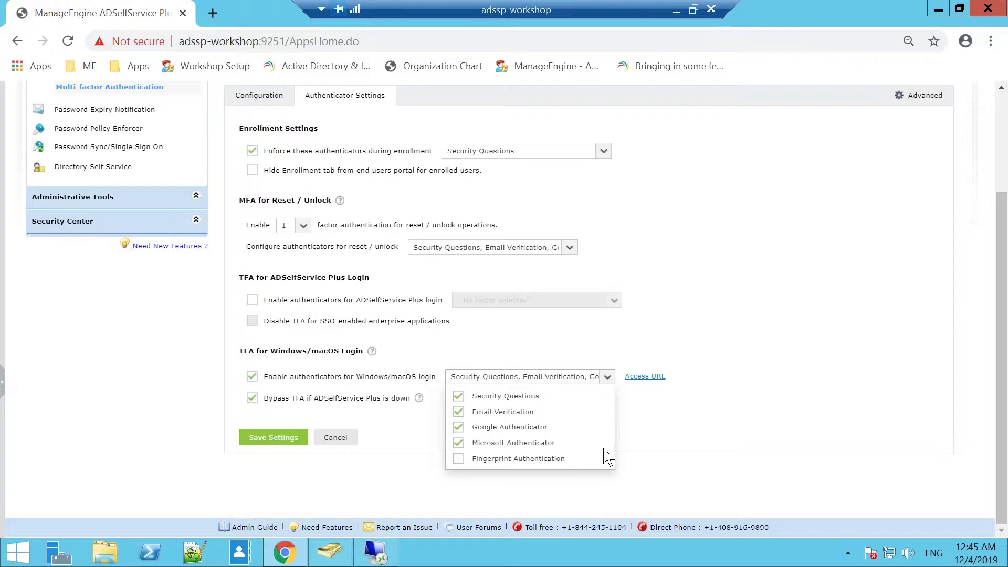
click(817, 321)
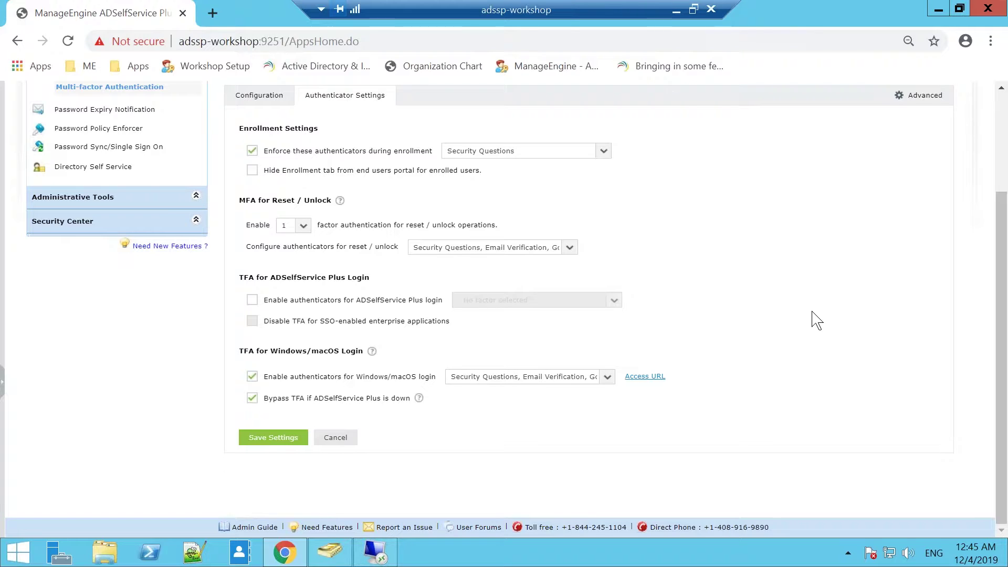
scroll(817, 320, up, 3)
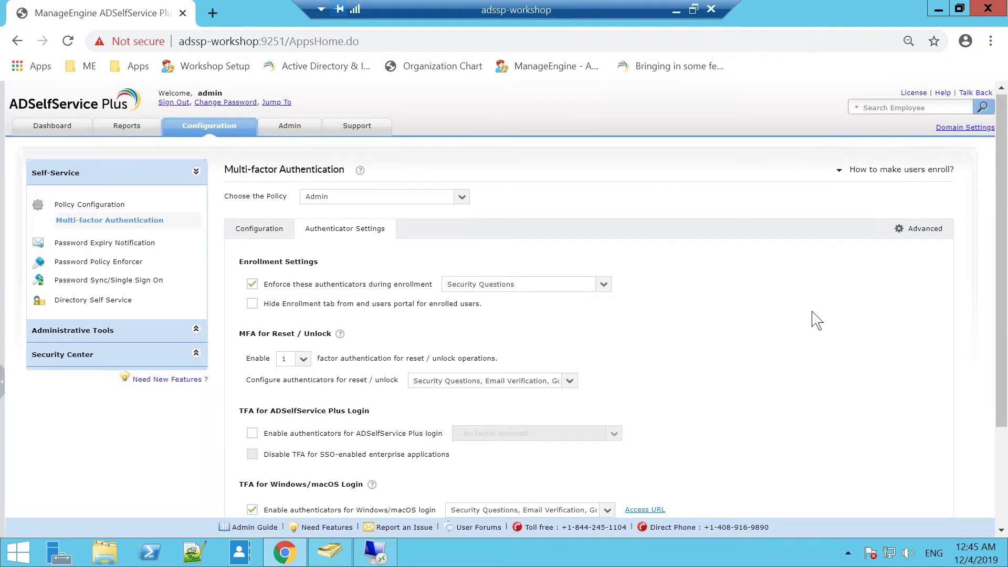
Step: Minimize the remote session to return to the 'Underrated features of ADSelfService Plus' slide
scroll(817, 320, down, 3)
scroll(816, 321, up, 1)
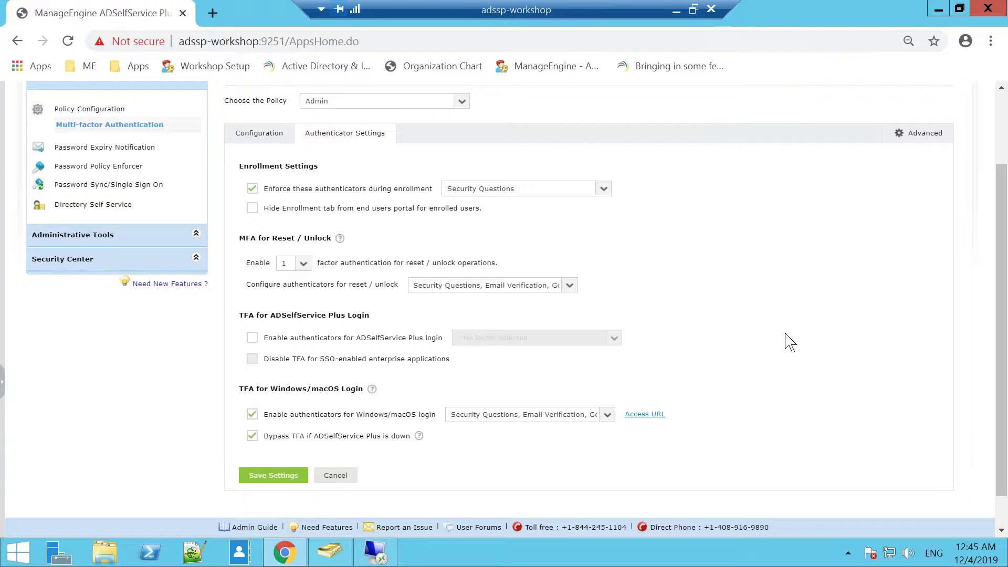
click(678, 10)
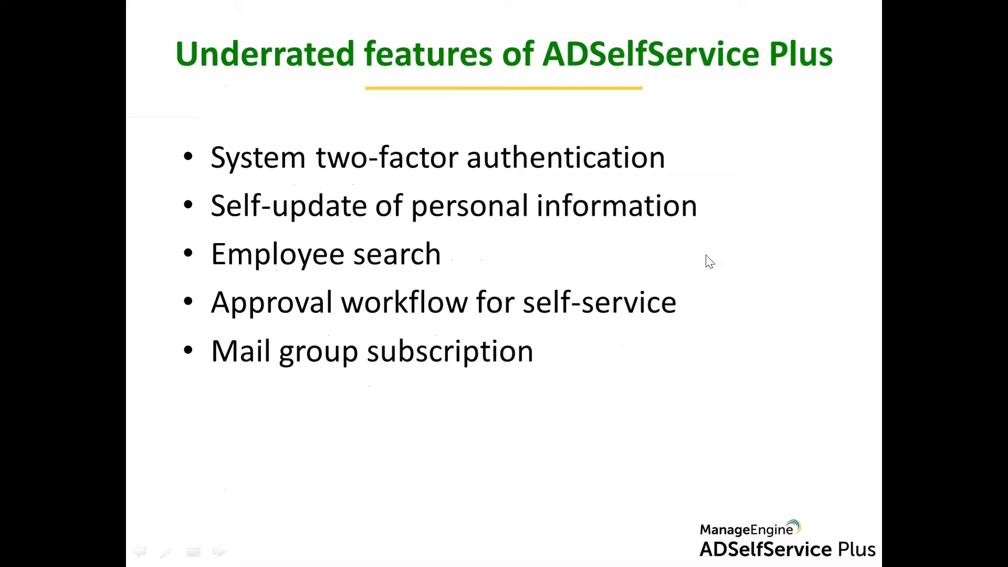
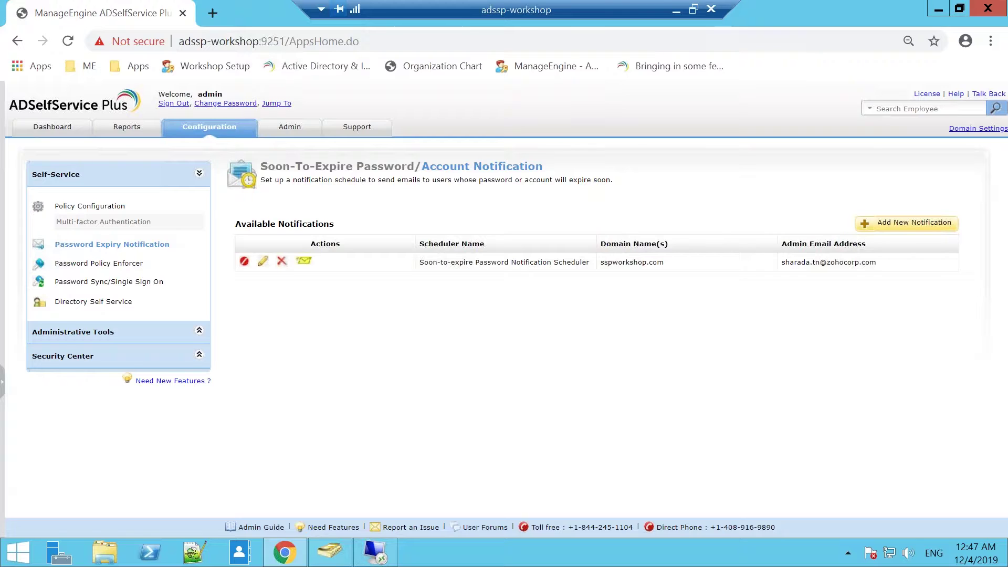
Step: Open the Password Policy Enforcer settings from the Self-Service sidebar
click(83, 264)
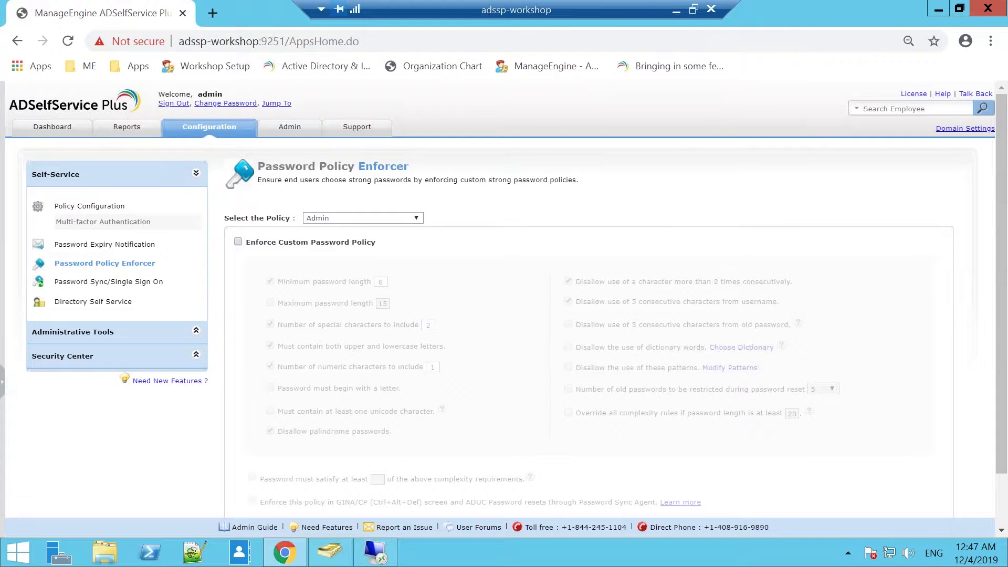
Step: Review the Admin policy's Password Policy Enforcer options, then move on to Password Sync/Single Sign On
scroll(487, 318, down, 1)
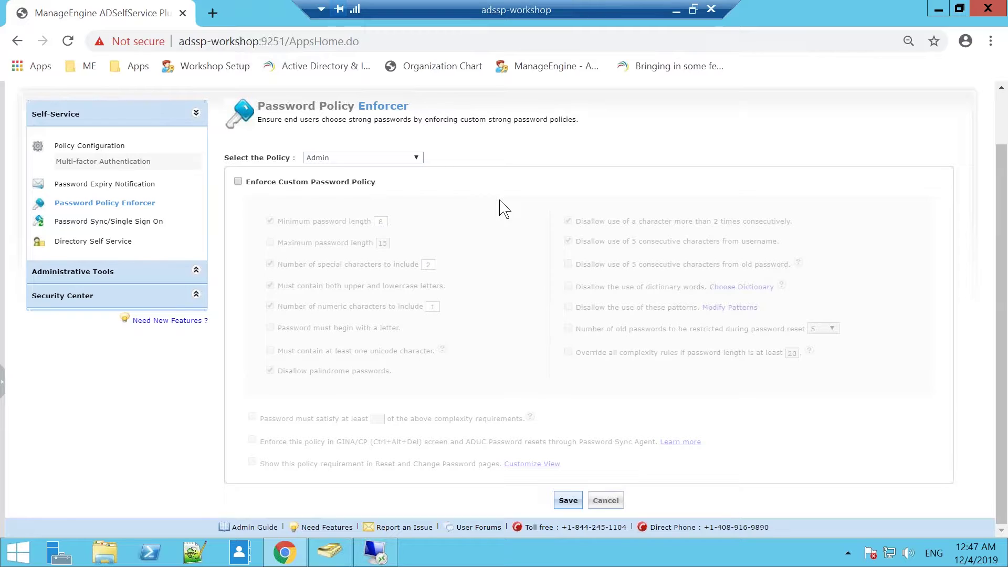
click(142, 223)
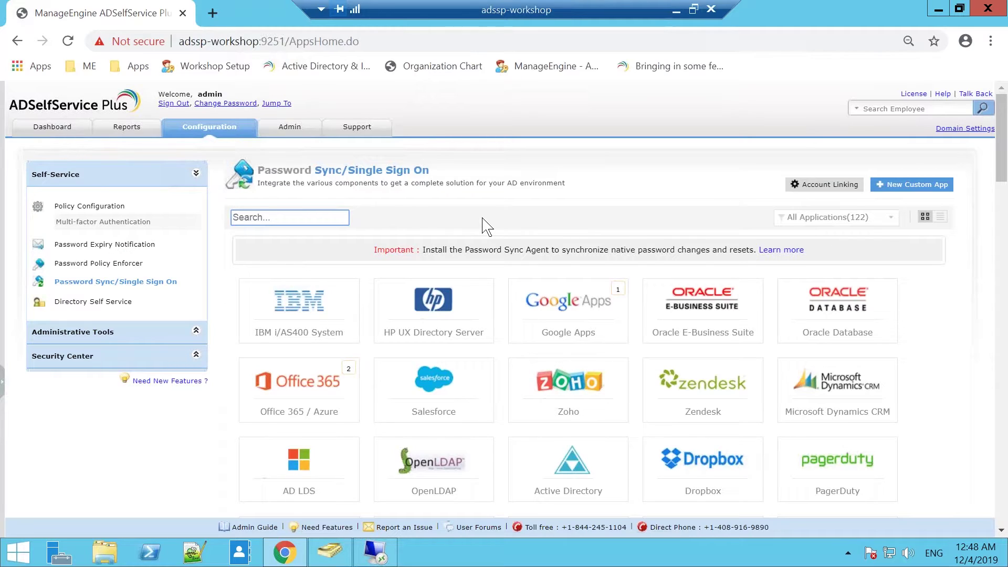
Step: Browse the Password Sync/Single Sign On application tiles, then go to Directory Self Service
scroll(487, 227, down, 5)
scroll(488, 227, up, 2)
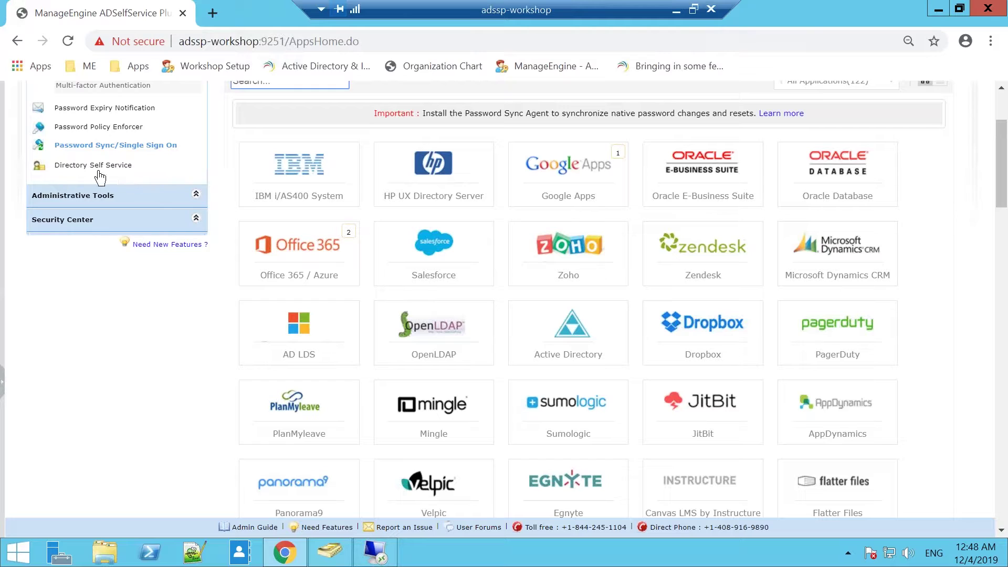
scroll(128, 173, up, 3)
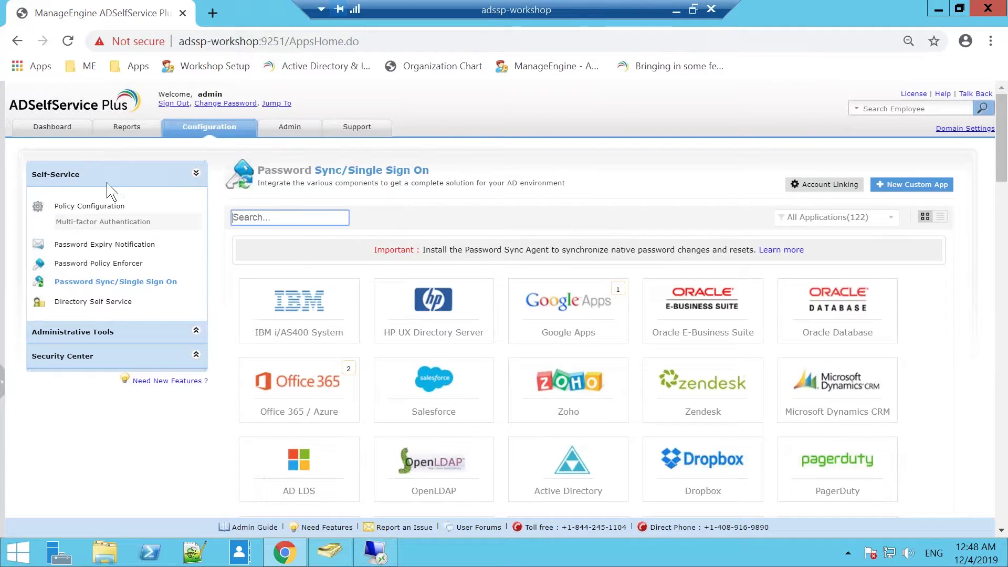
click(111, 303)
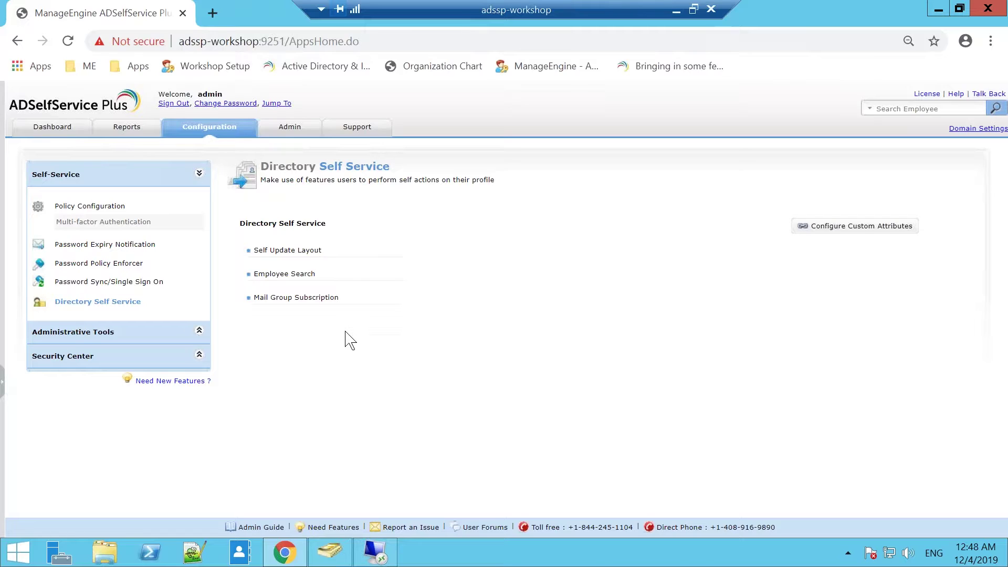
Step: Open Self Update Layout customization and start a new custom layout
click(293, 251)
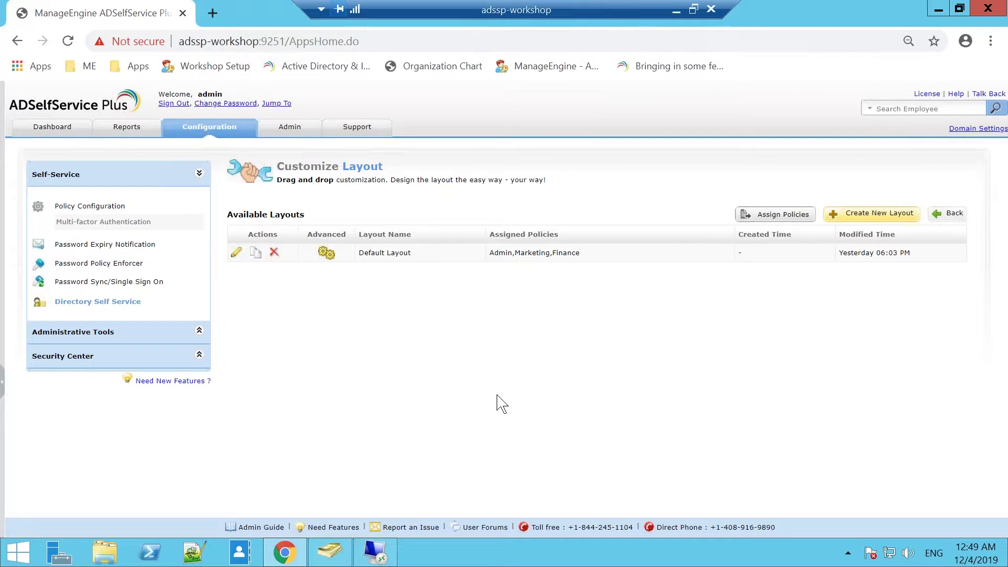
click(873, 220)
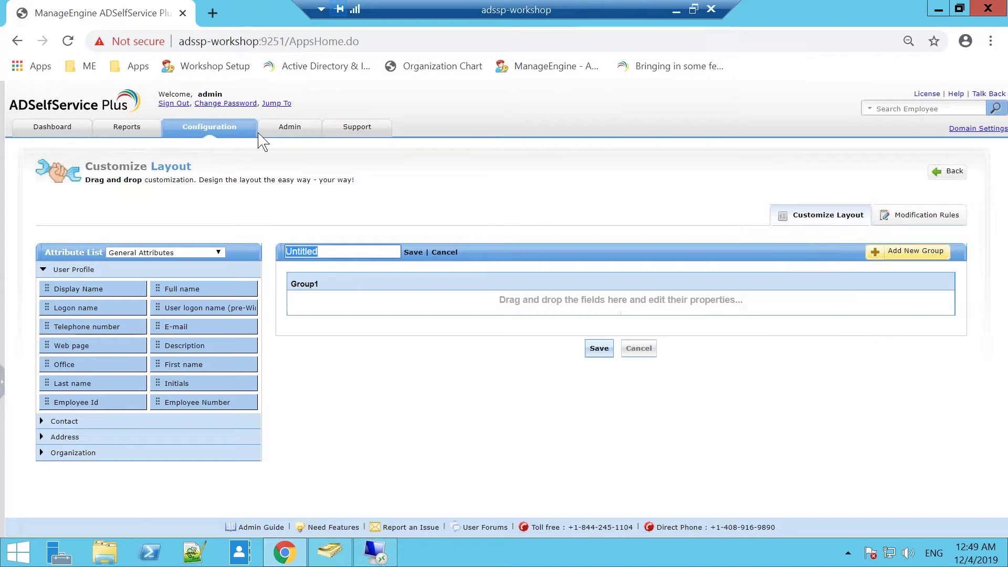
Step: Rename the layout to HR and add Display Name to Group1 as single-line text
drag(320, 249, 276, 253)
key(Delete)
text(HR)
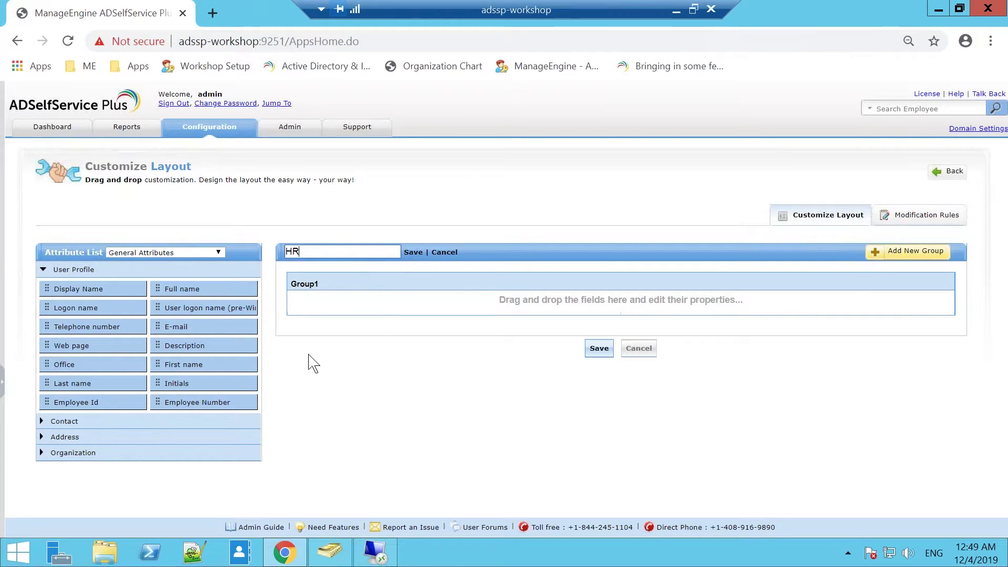
drag(124, 289, 351, 302)
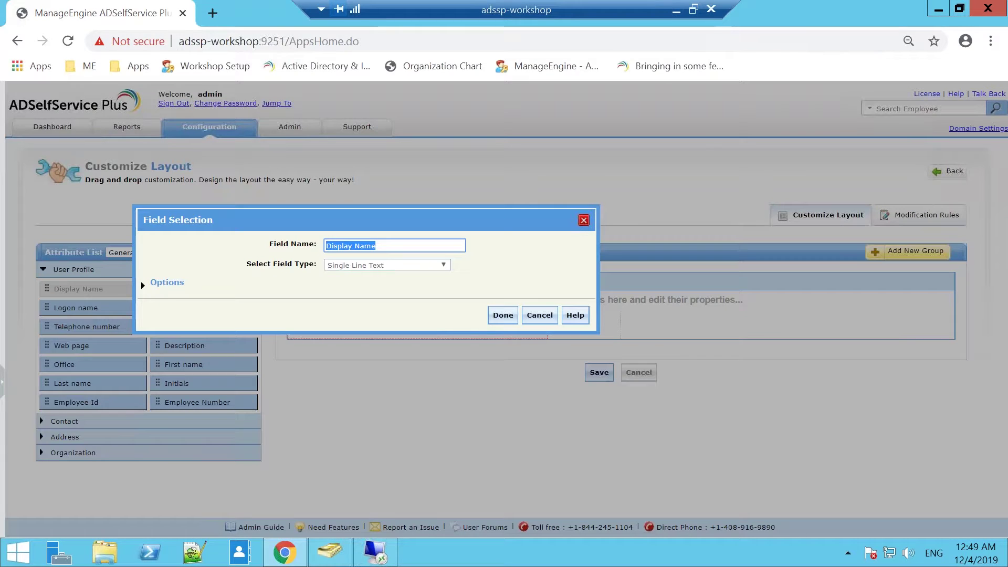
click(388, 267)
click(390, 274)
click(502, 315)
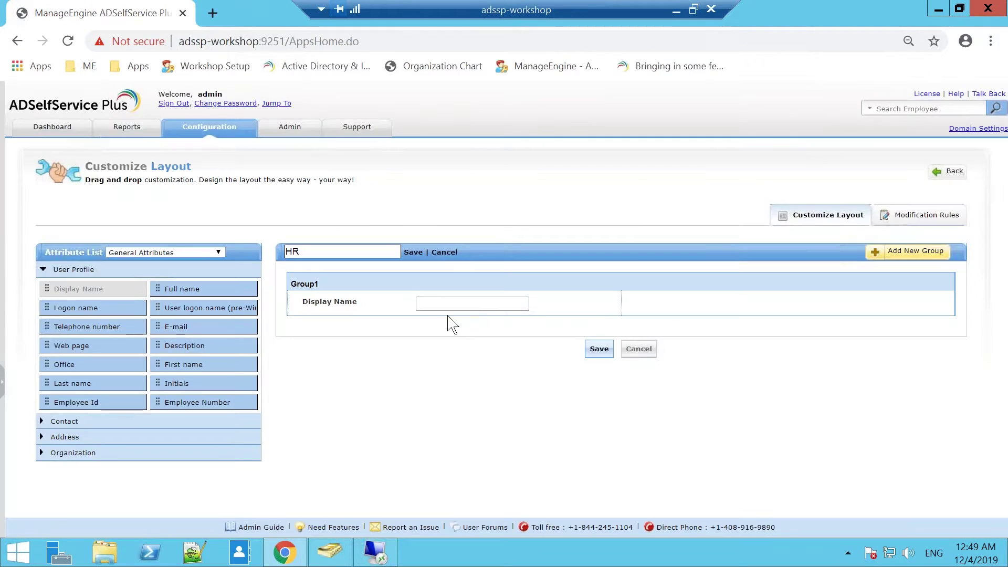
Step: Add E-mail and Telephone number to Group1 as single-line text fields
drag(200, 328, 412, 310)
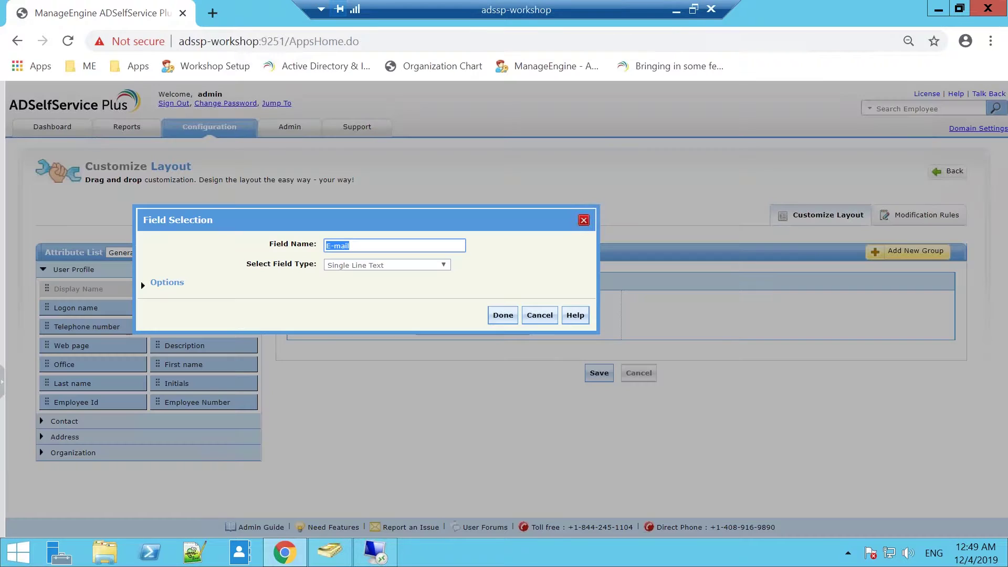
click(500, 318)
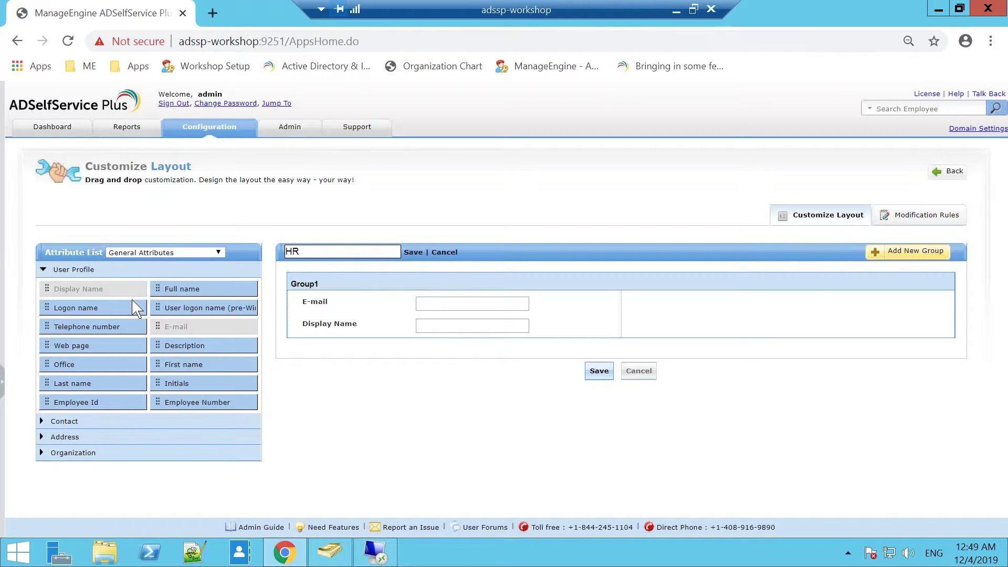
drag(106, 334, 599, 325)
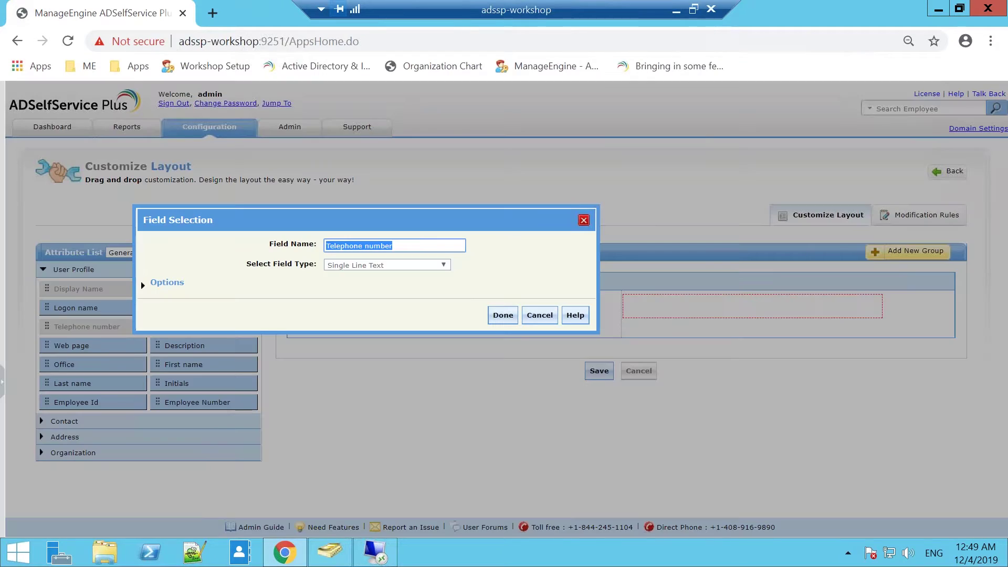
click(440, 266)
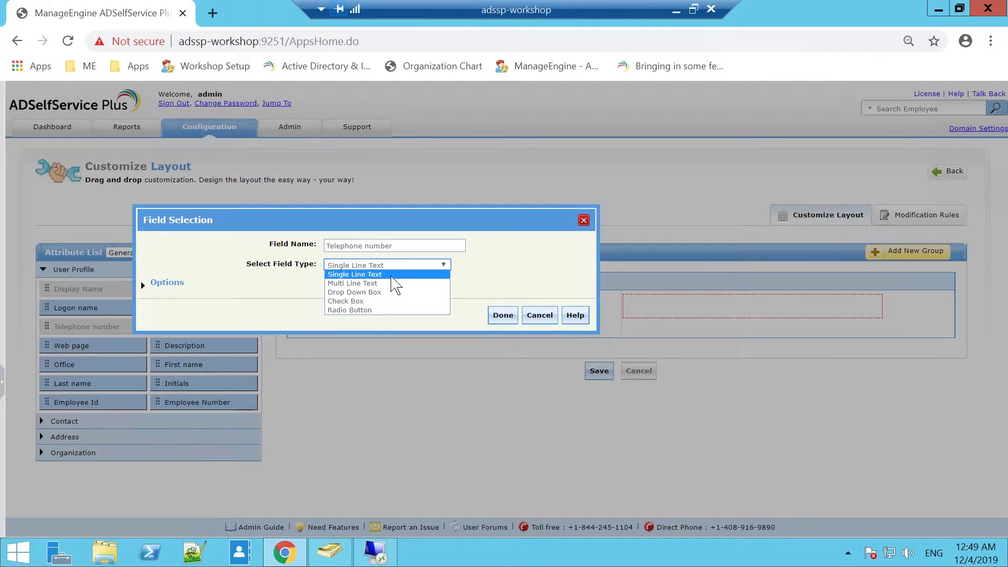
click(391, 275)
click(502, 315)
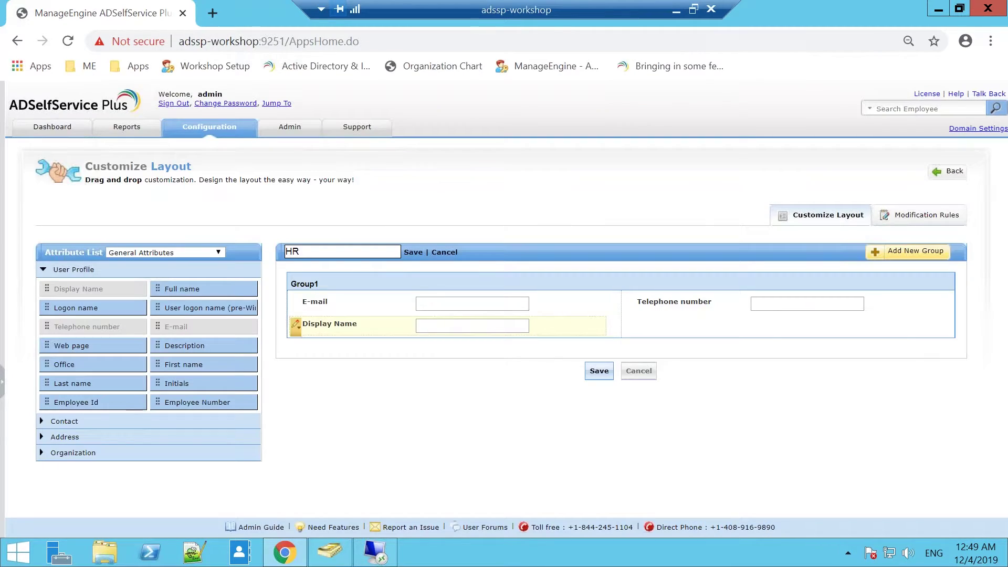
Step: Add Contact's IP phone attribute to Group1 as a single-line text field
click(134, 422)
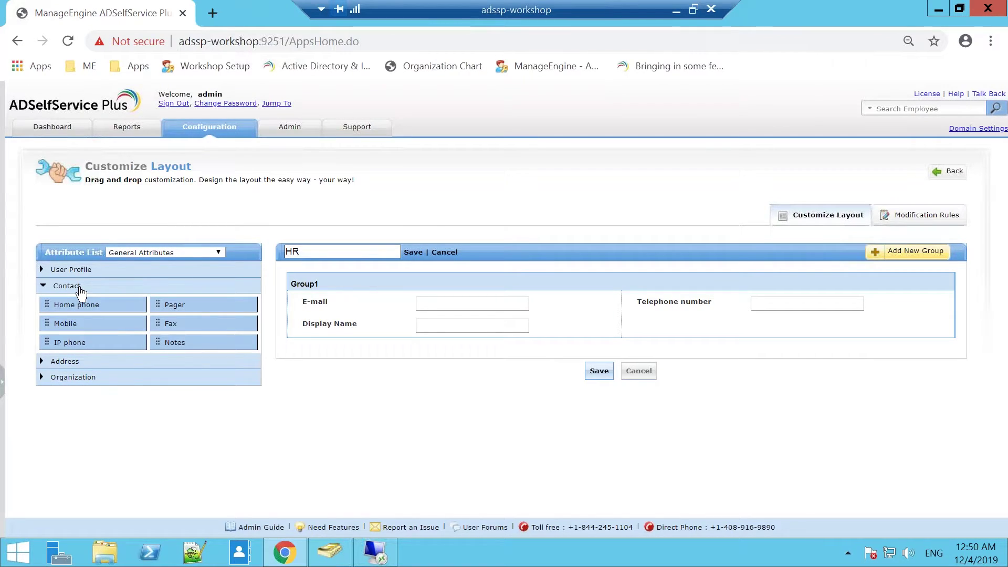
drag(79, 344, 423, 367)
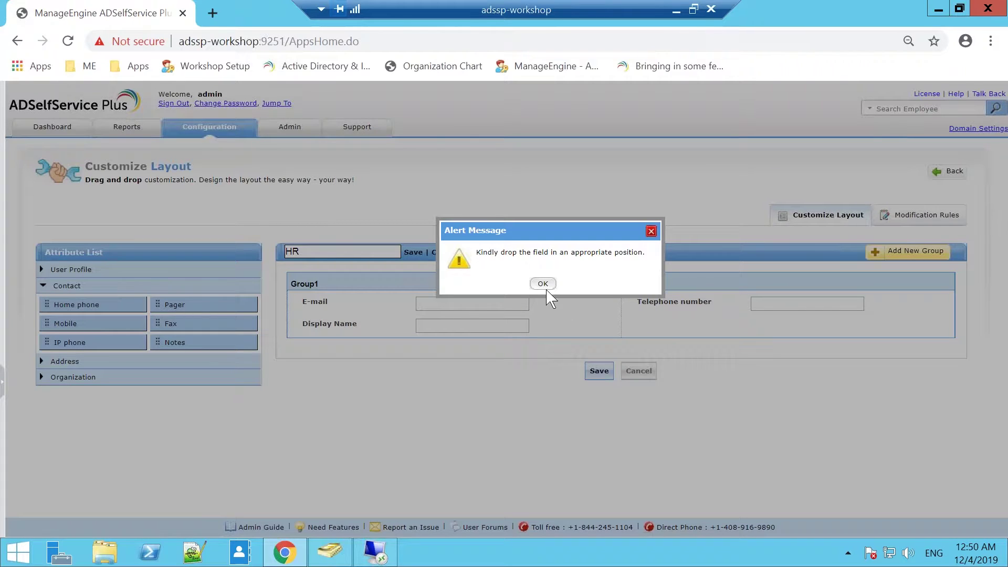
click(544, 284)
drag(63, 342, 435, 353)
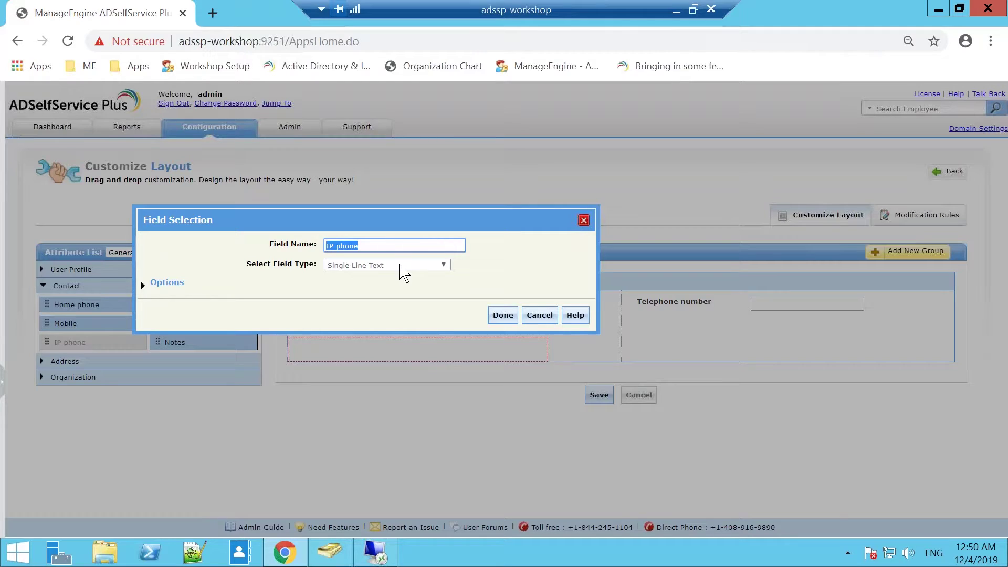
click(403, 266)
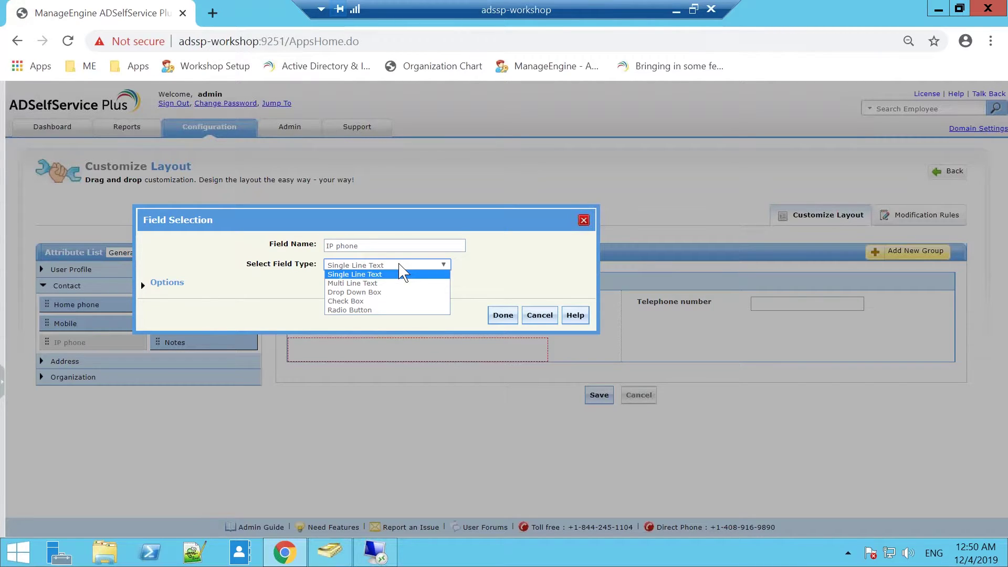
click(403, 273)
click(503, 316)
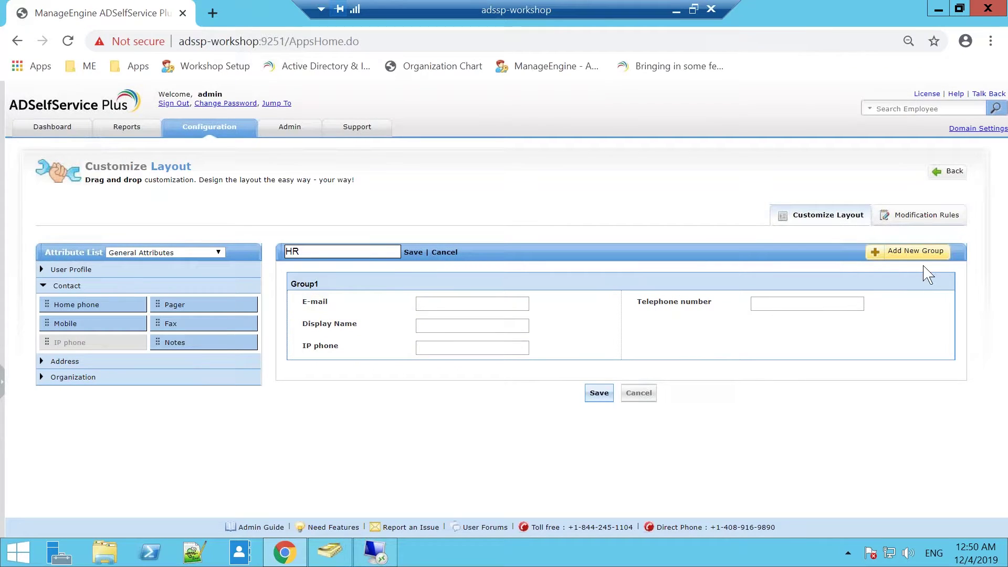
Step: Create a new field group named 'Test 2'
click(914, 252)
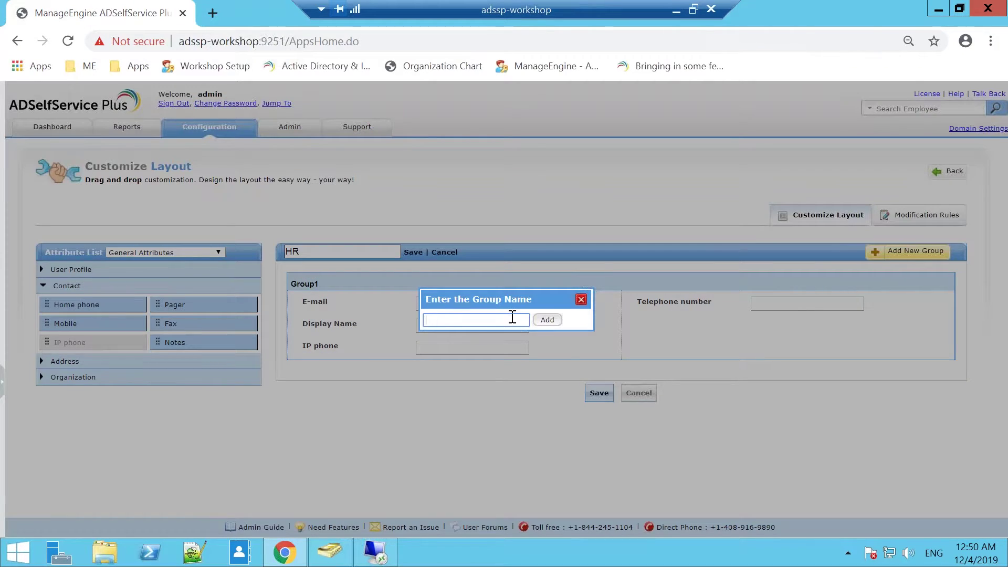
text(Test 2)
click(547, 321)
Step: Move the IP phone field into Test 2 by deleting and re-adding it, then save the HR layout
drag(477, 342, 518, 396)
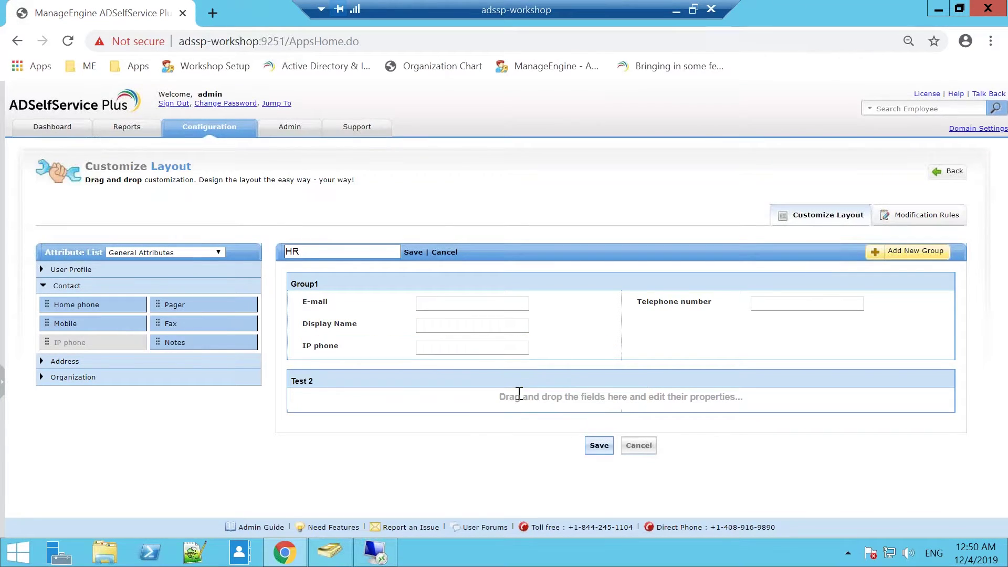
drag(337, 344, 344, 378)
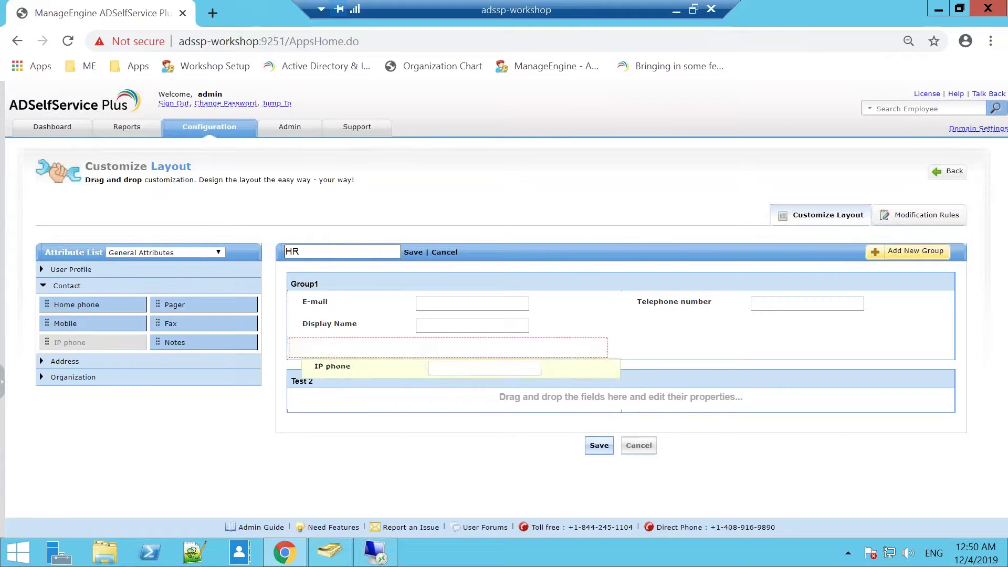
click(294, 348)
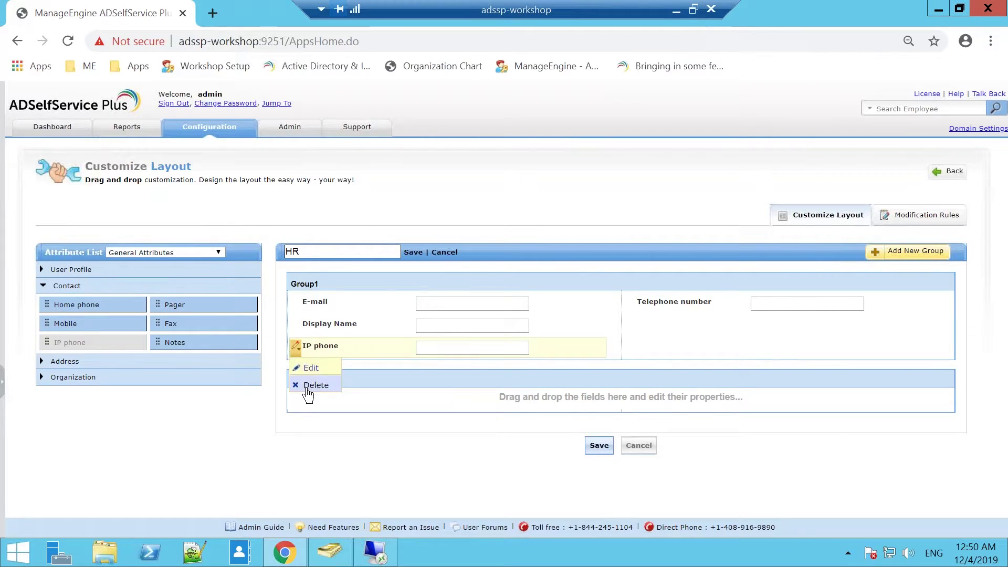
click(310, 385)
click(525, 292)
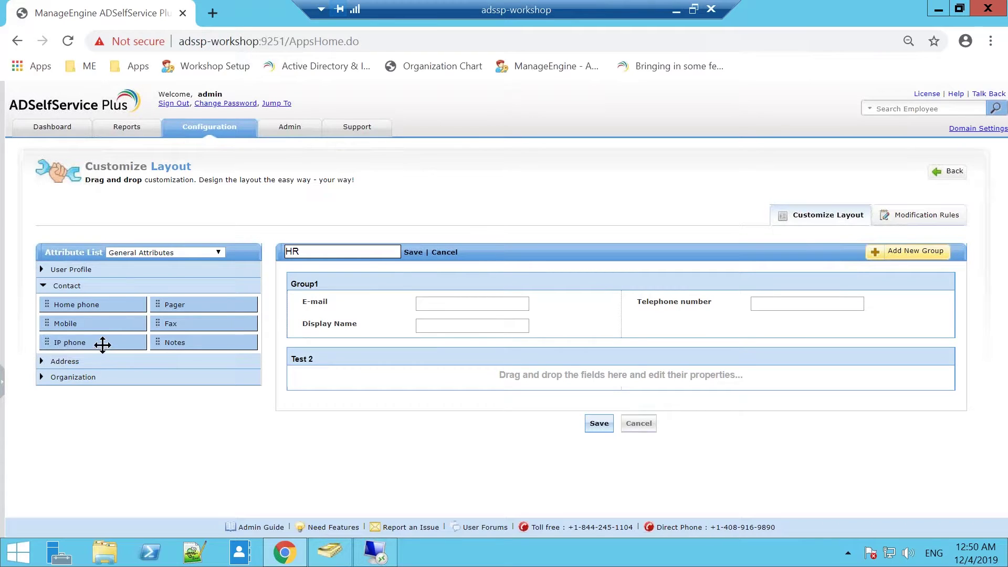
drag(117, 342, 394, 383)
click(503, 315)
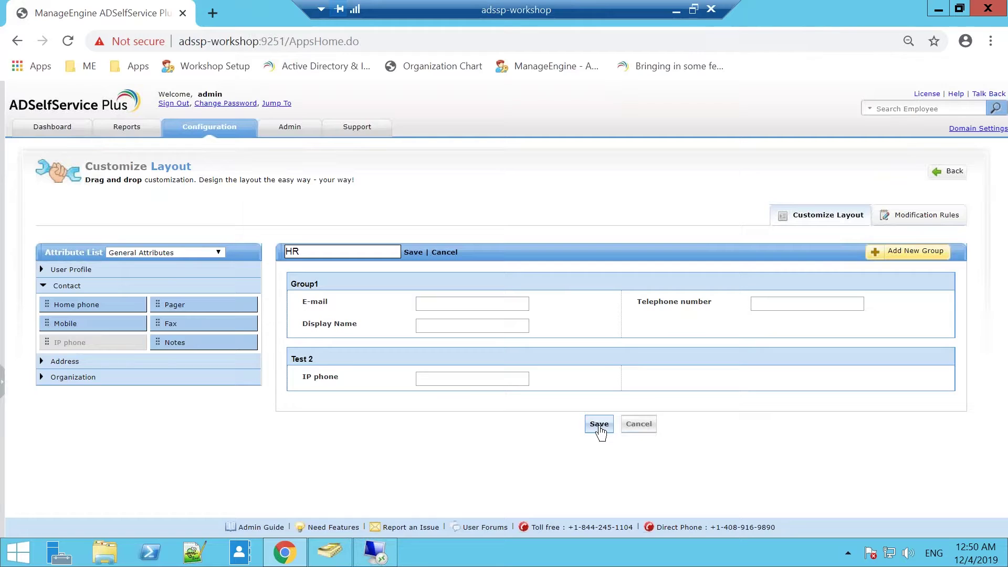
click(600, 424)
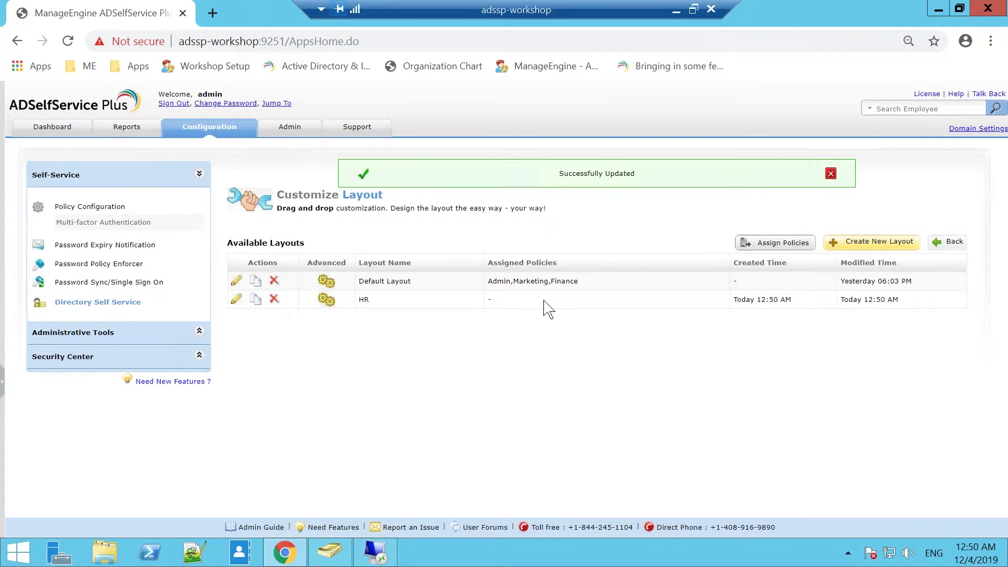
Step: Review the layout-to-policy assignments and the Default Layout without making changes
click(782, 243)
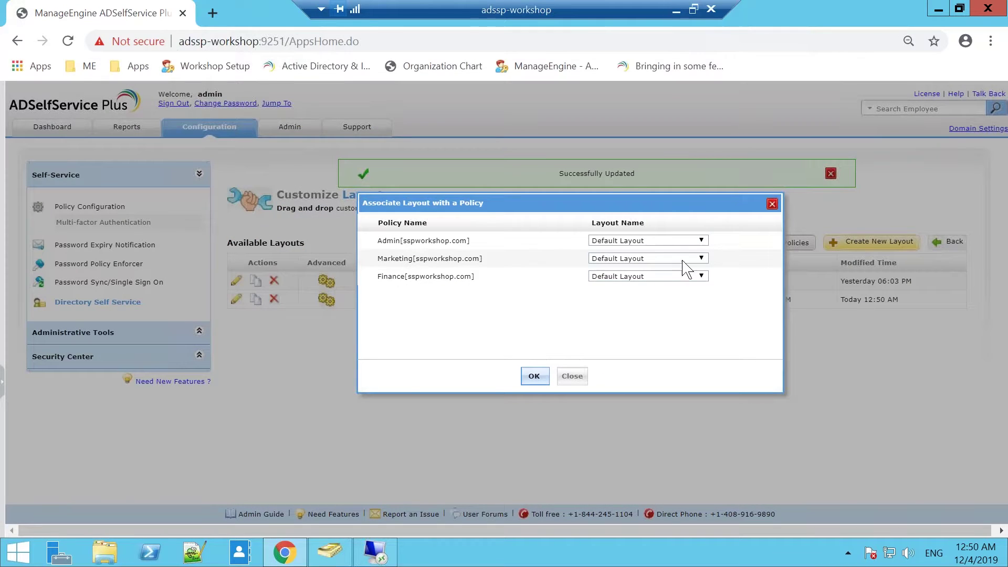
click(660, 243)
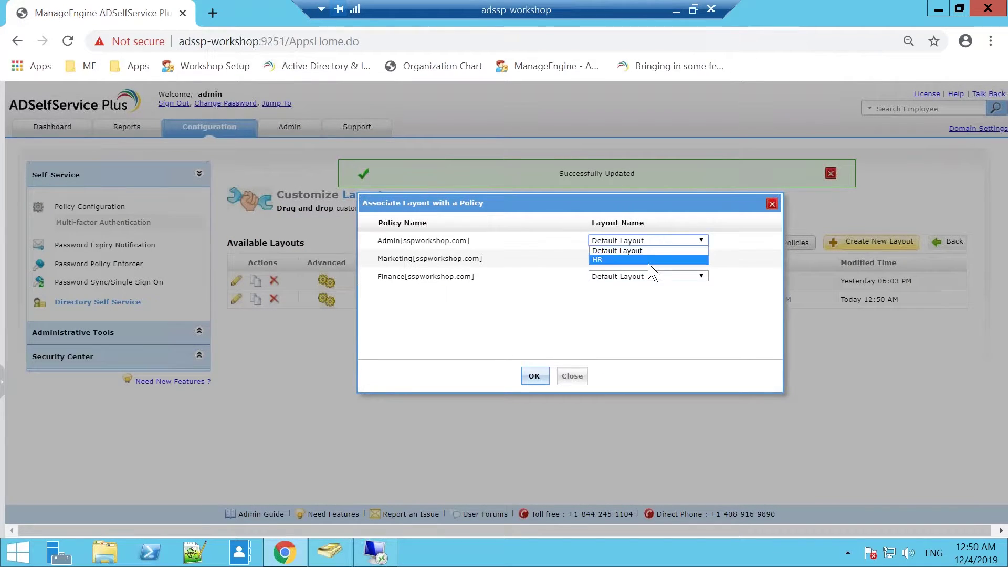
click(648, 253)
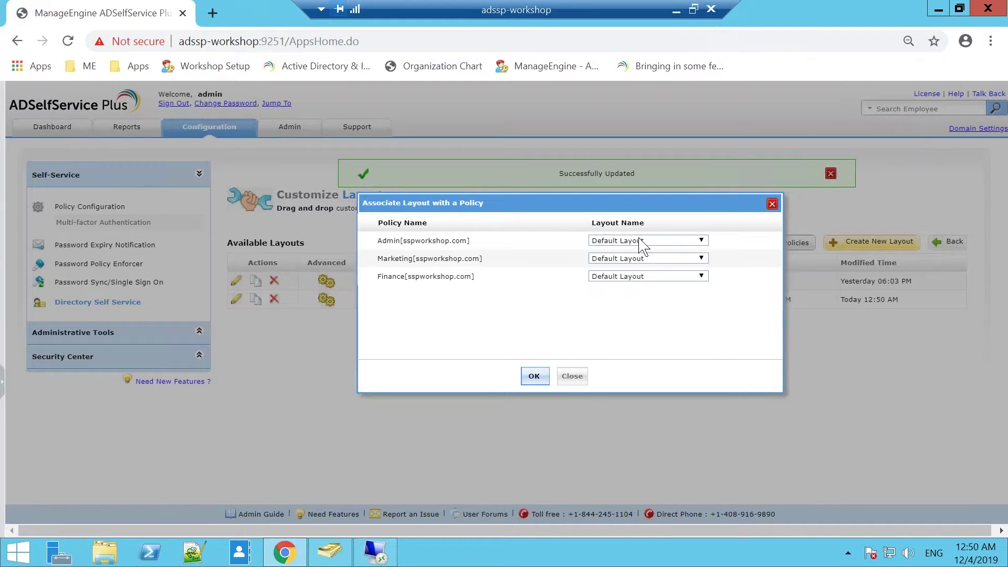
click(570, 376)
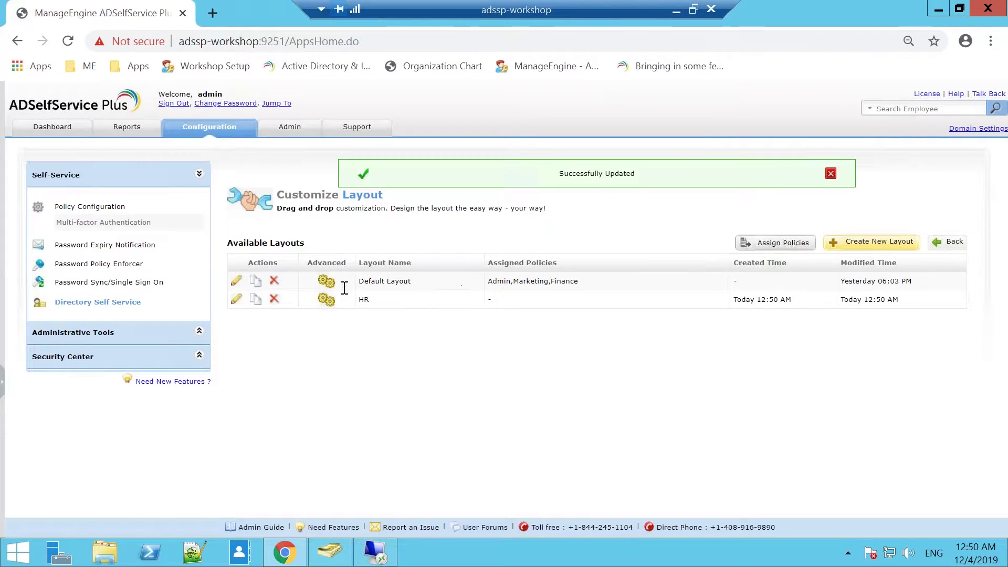
click(237, 286)
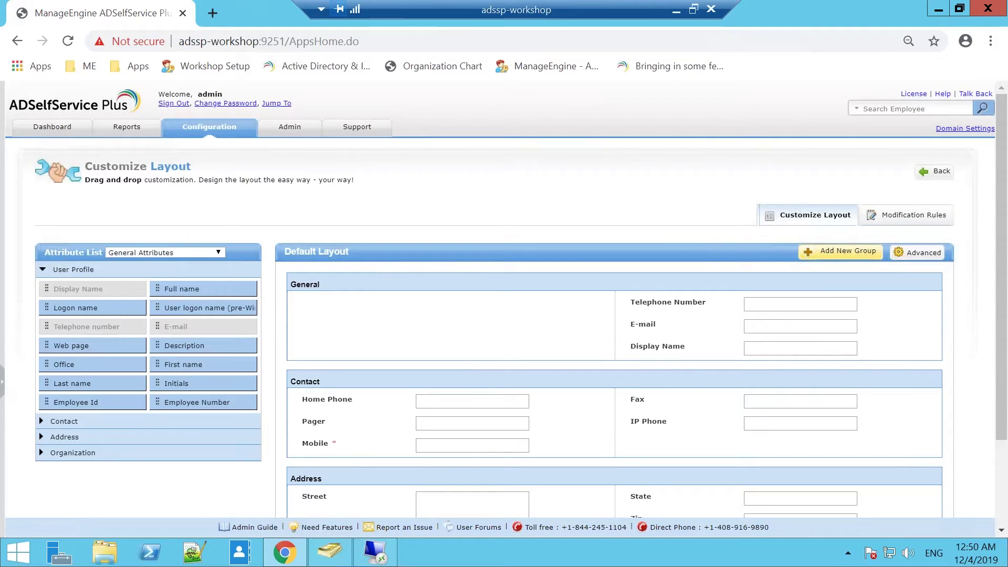
scroll(481, 376, down, 2)
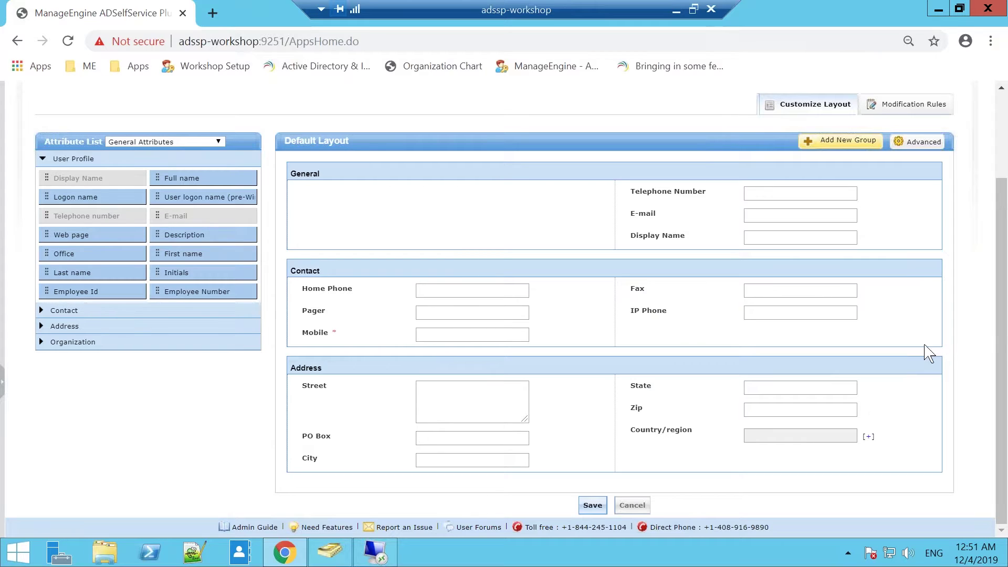
click(631, 507)
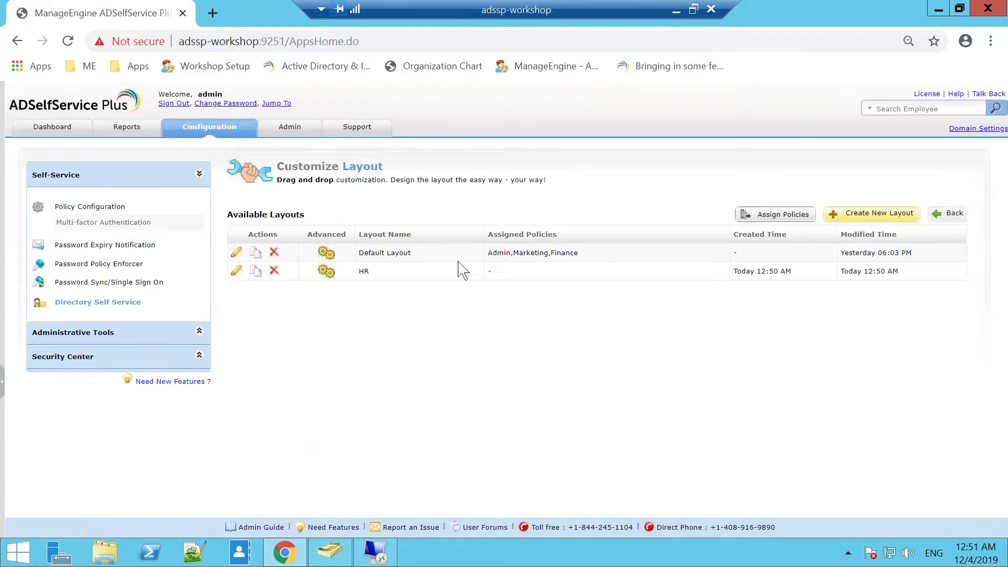
Step: Assign the HR layout to the Admin policy and open an incognito browser window
click(770, 214)
click(676, 242)
click(649, 260)
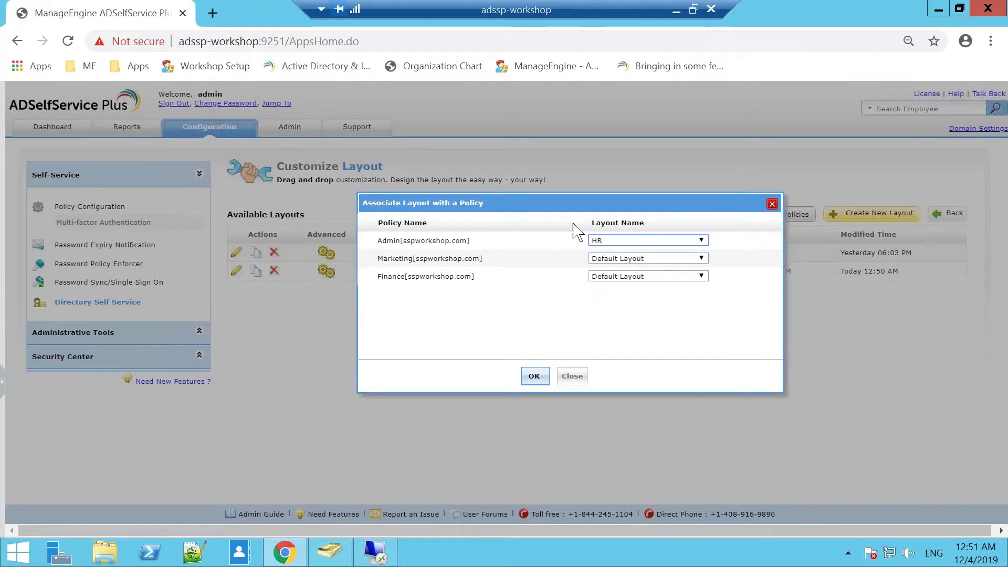
click(533, 376)
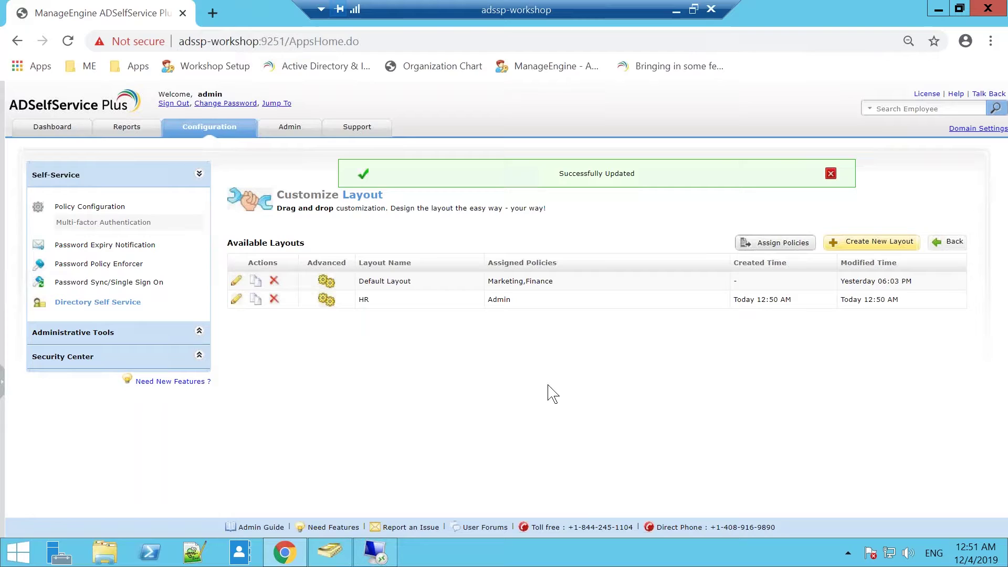
key(ctrl+shift+n)
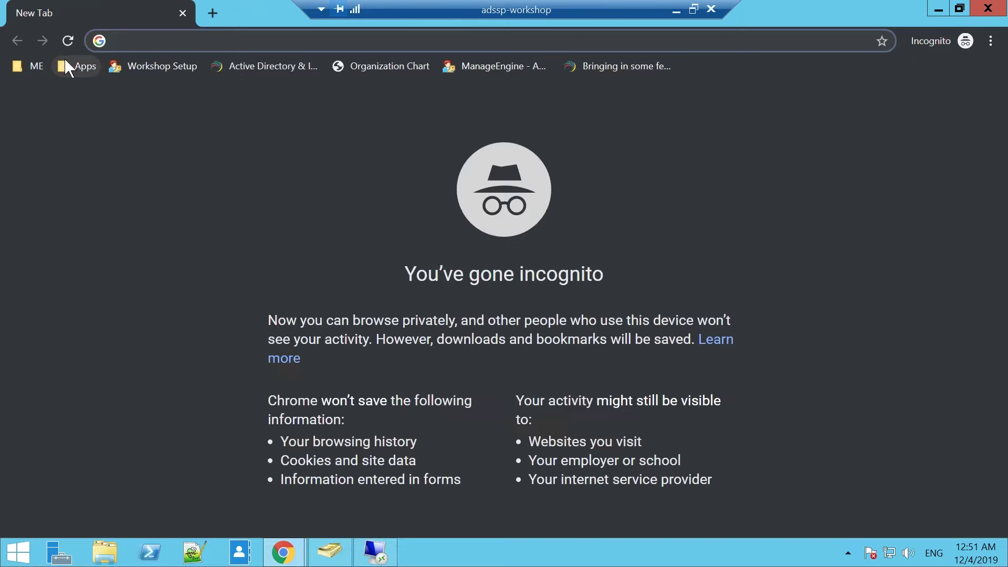
Step: Sign in to ADSelfService Plus as the end user, then bring up Active Directory Users and Computers
click(27, 68)
click(47, 89)
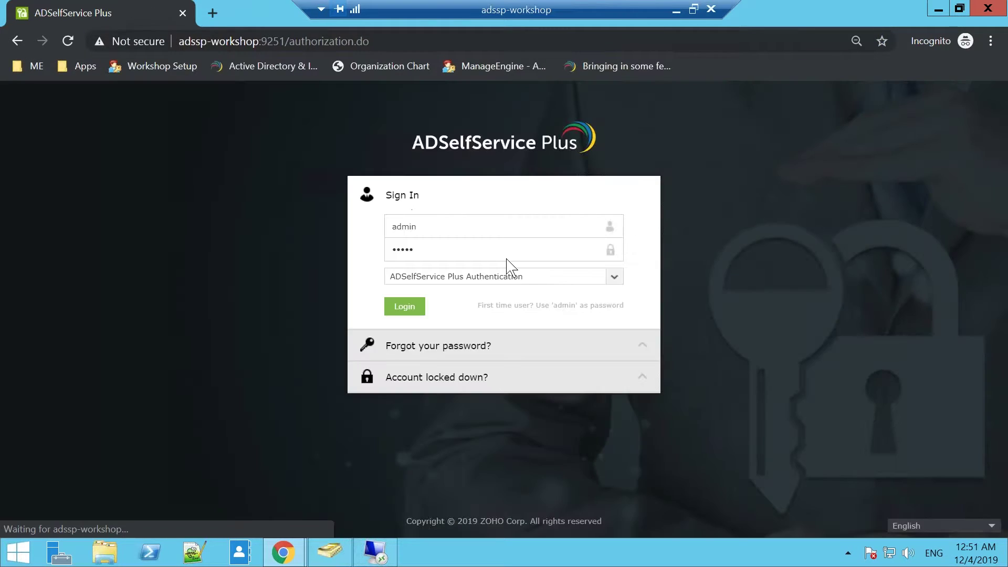
double_click(441, 231)
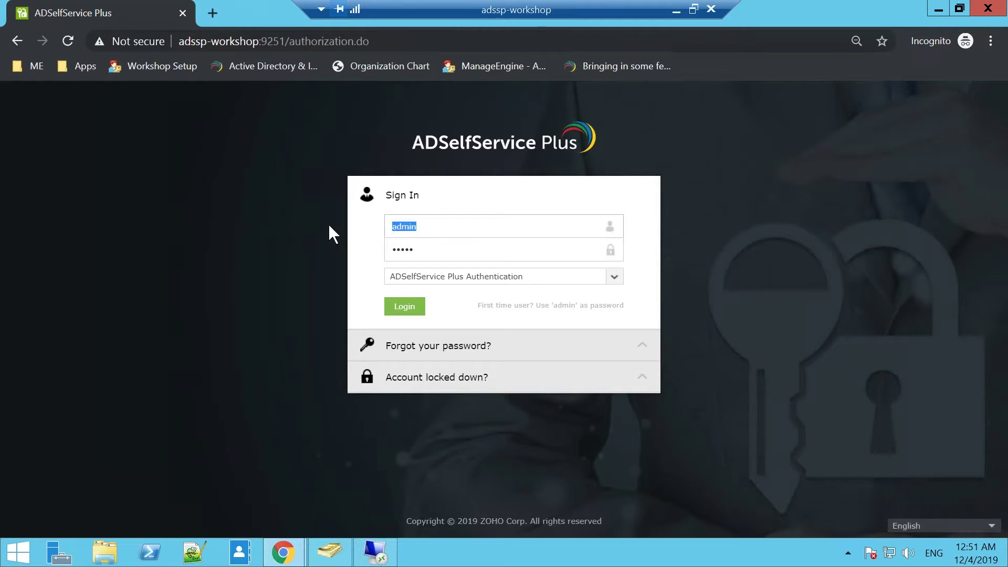
text(sharada)
key(Tab)
text(••••••)
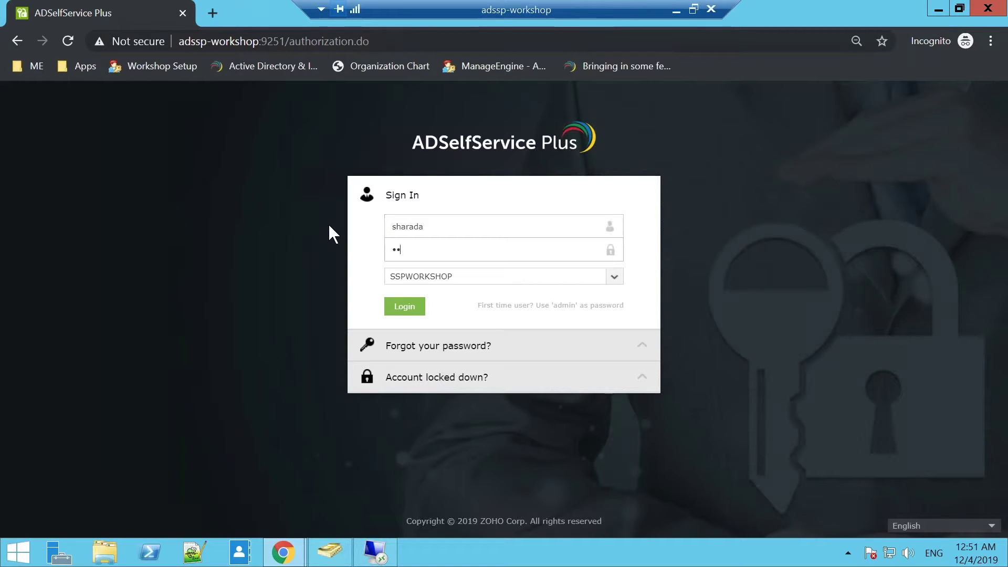
text(•••)
click(403, 306)
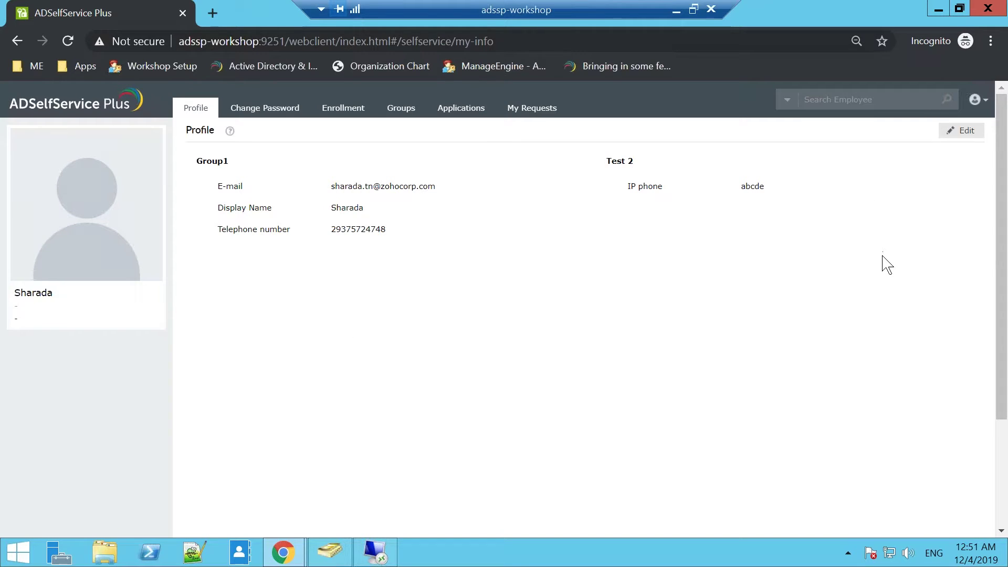
click(330, 551)
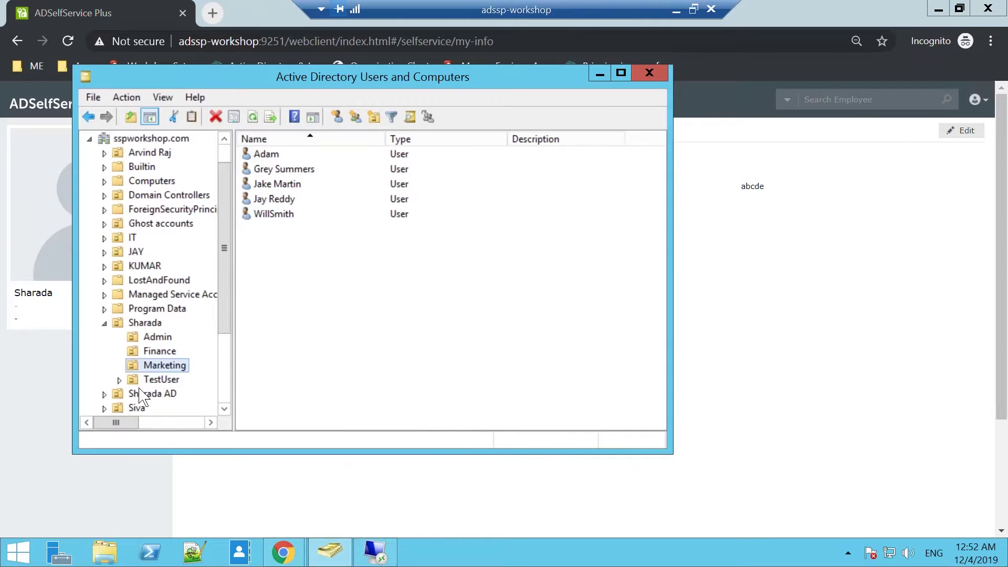
Step: Check the end user's properties in the Admin OU, minimize ADUC, and open the profile for editing
click(158, 336)
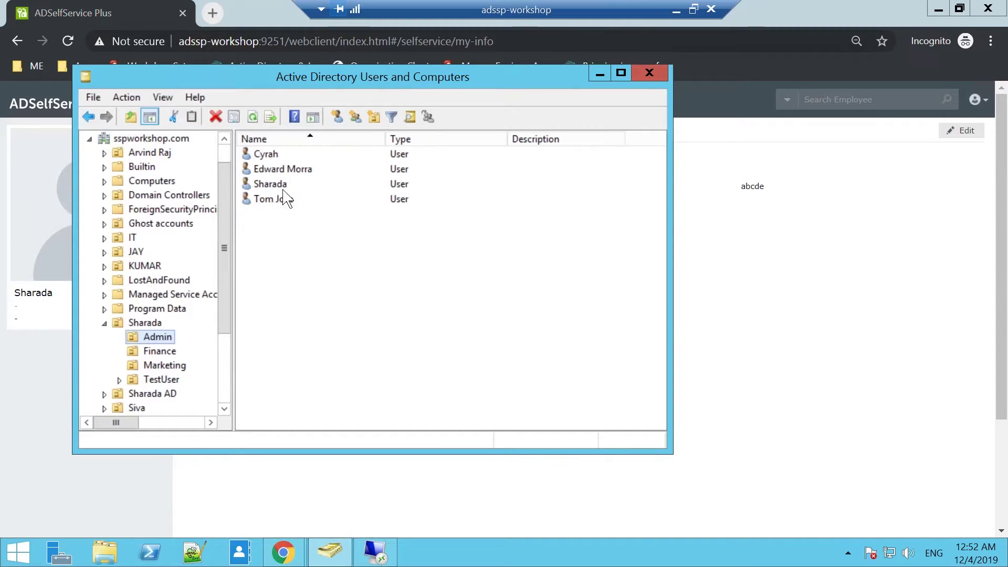
click(288, 185)
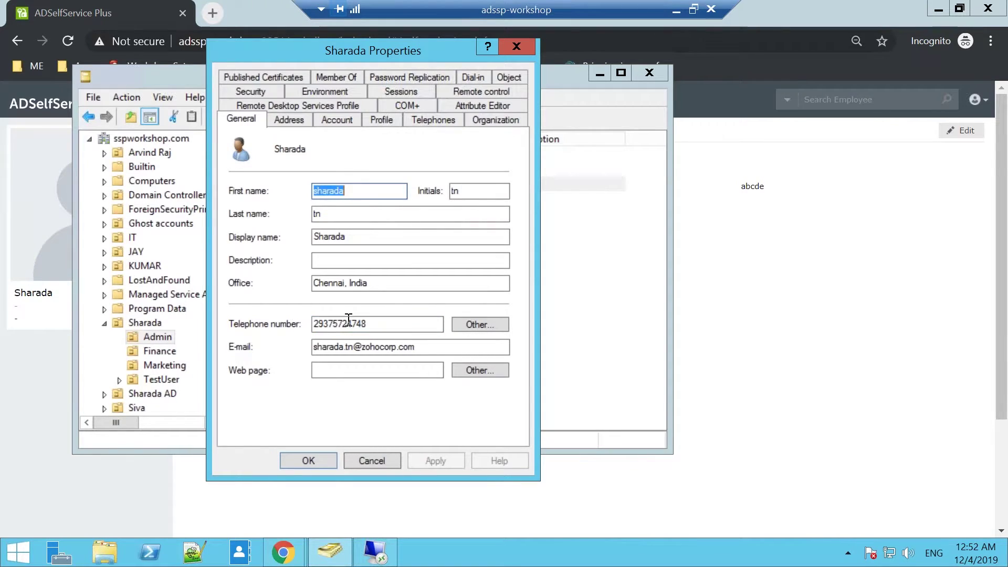
click(517, 46)
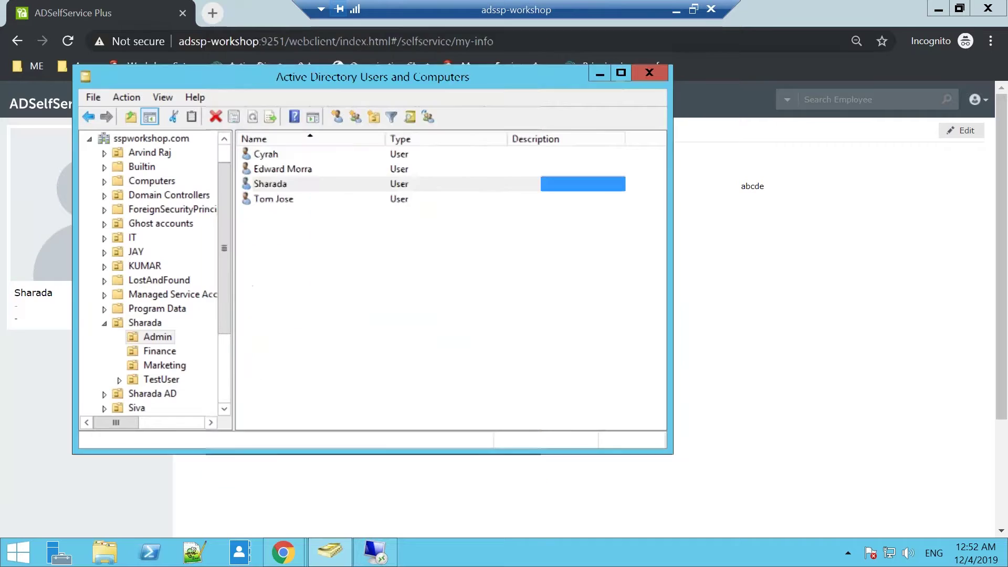
click(600, 72)
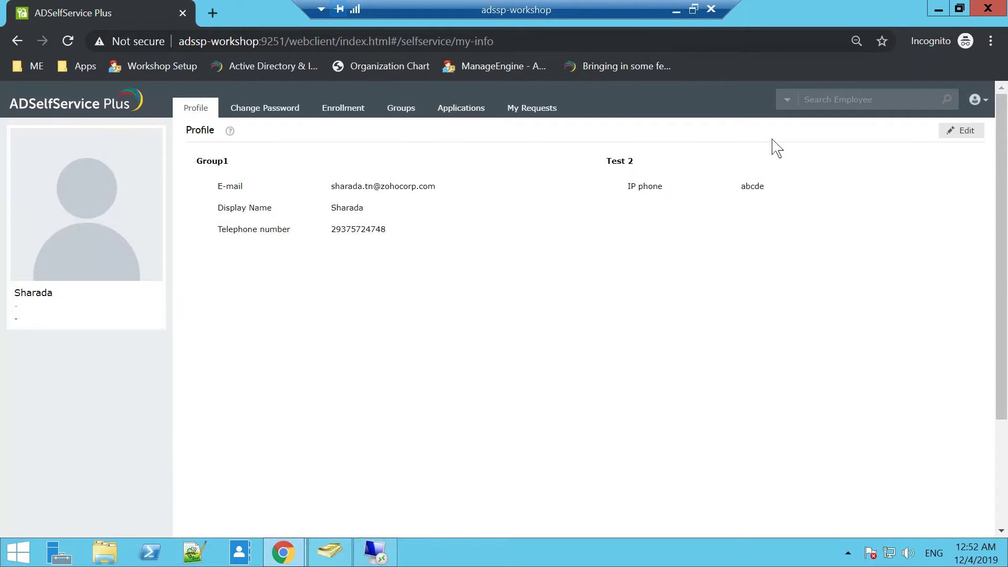
click(961, 132)
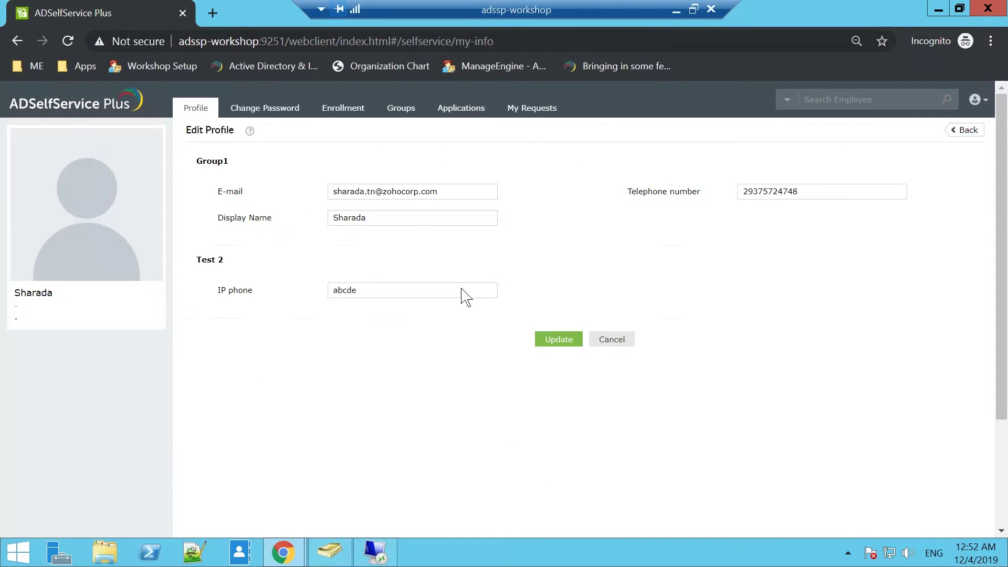
Step: Replace the end user's telephone number with a new one, update the profile, and return to ADUC
drag(794, 191, 657, 187)
key(BackSpace)
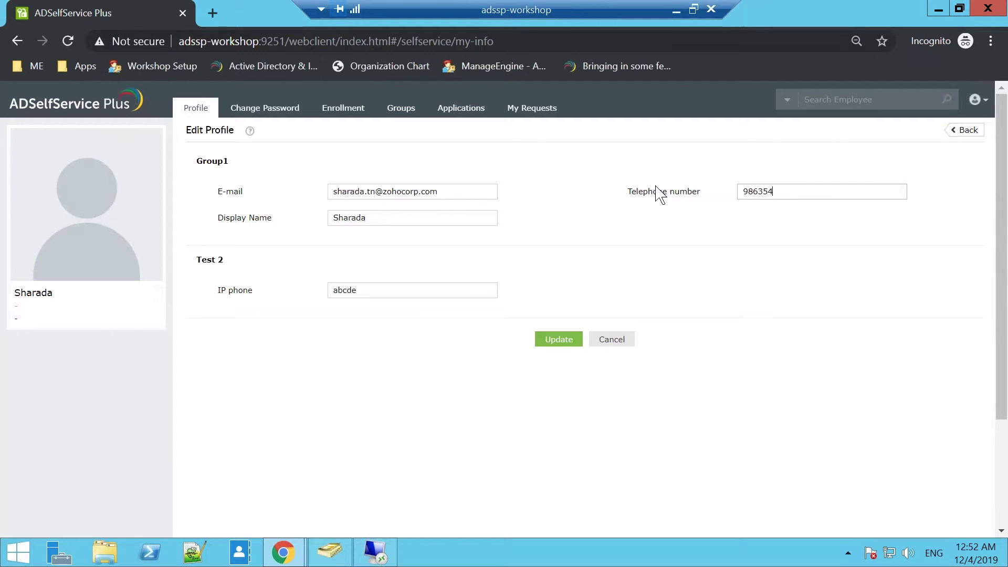
click(554, 344)
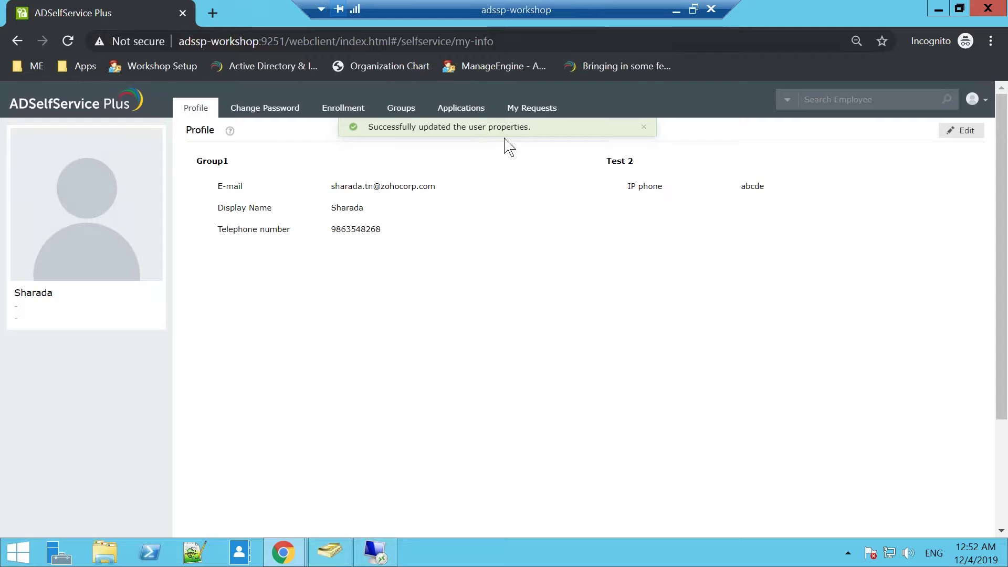
click(338, 559)
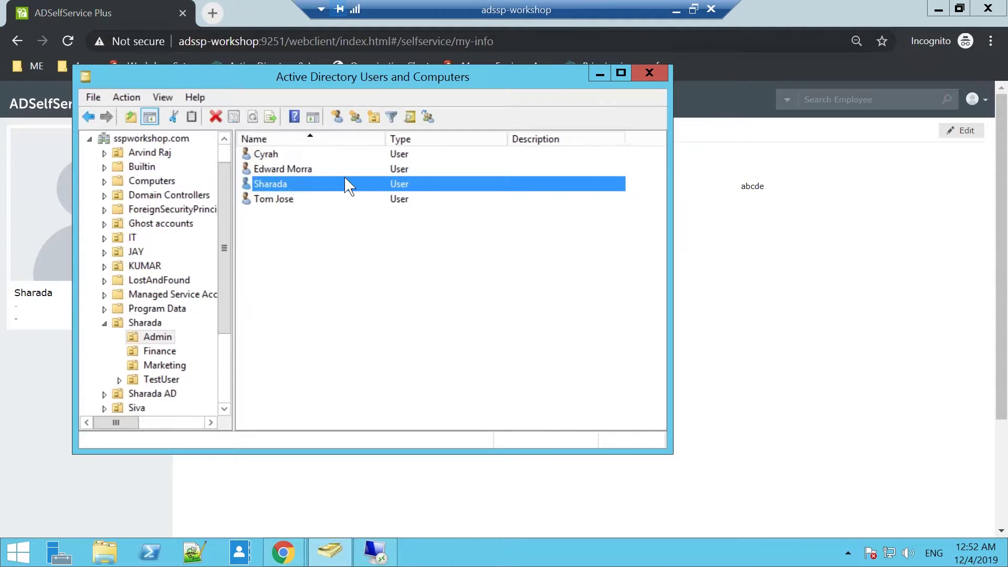
Step: Check the user's updated telephone number in Properties, then close the dialog and the ADUC console
double_click(340, 185)
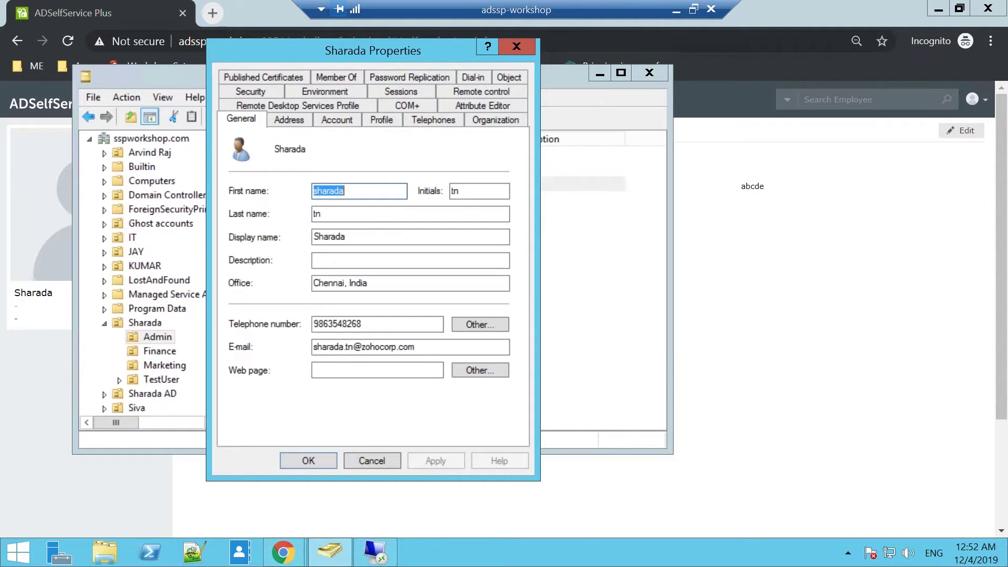
double_click(370, 324)
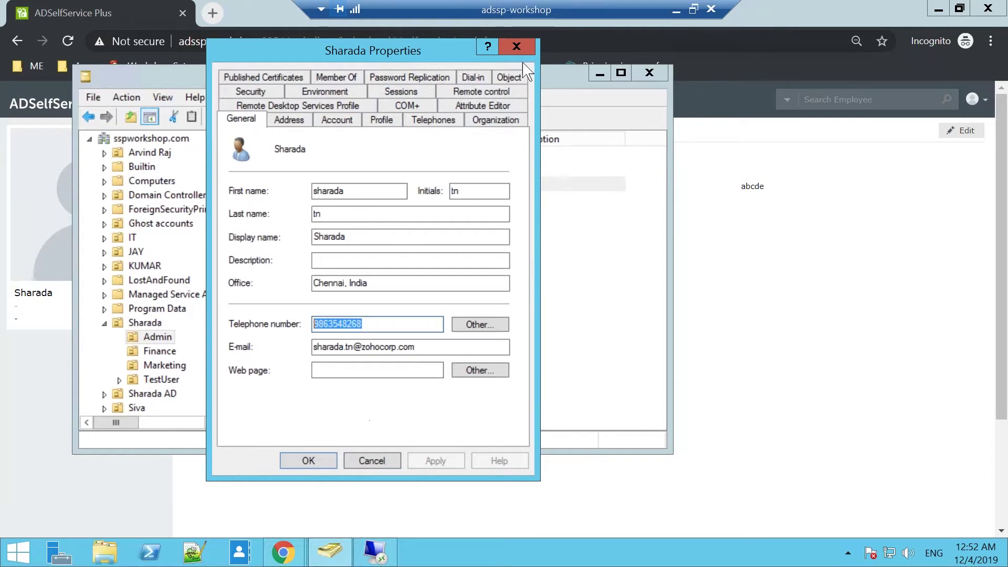
click(517, 46)
click(653, 67)
click(653, 68)
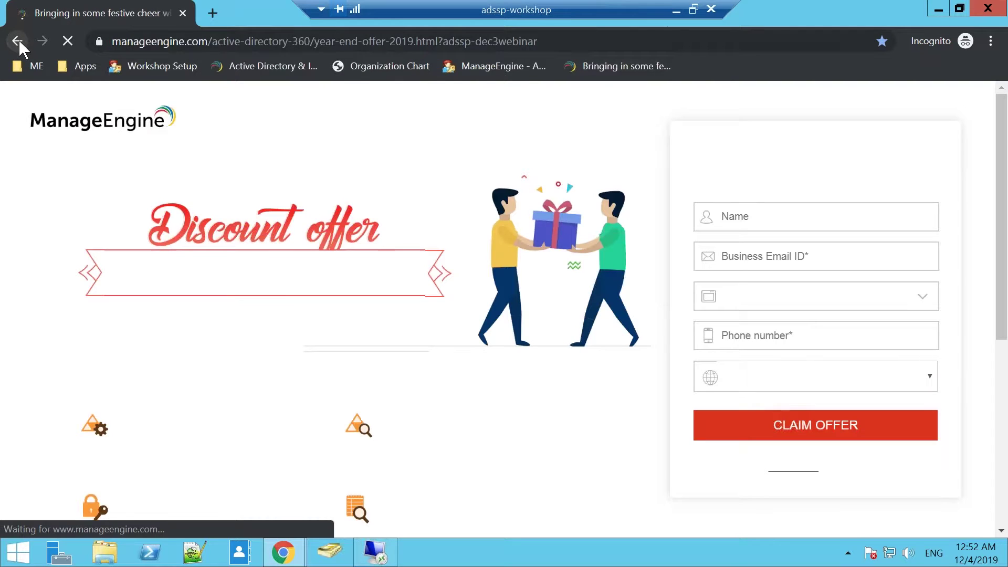
Step: Reload the ADSelfService Plus portal from the ME bookmark folder and minimize the remote session
click(18, 40)
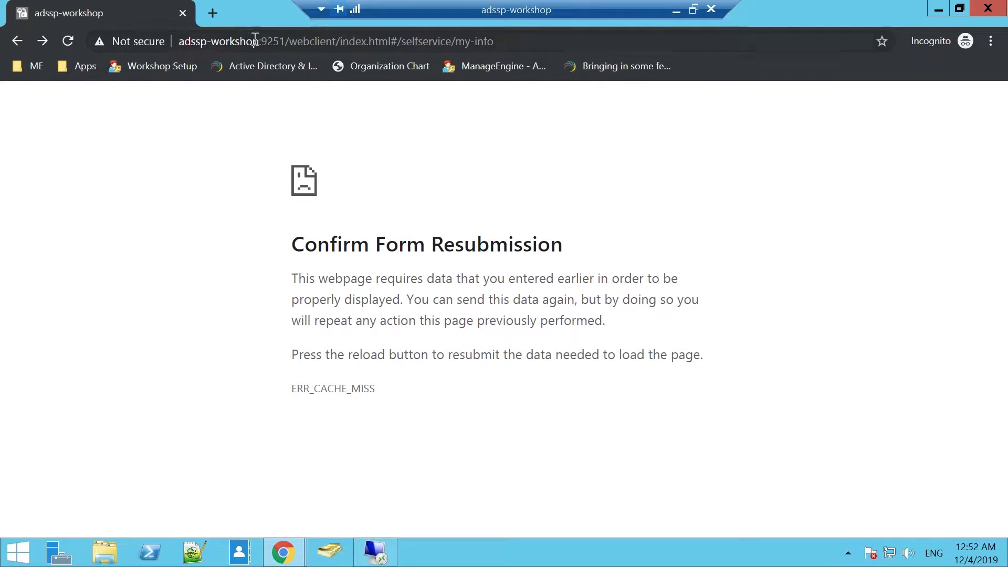
click(193, 41)
click(33, 65)
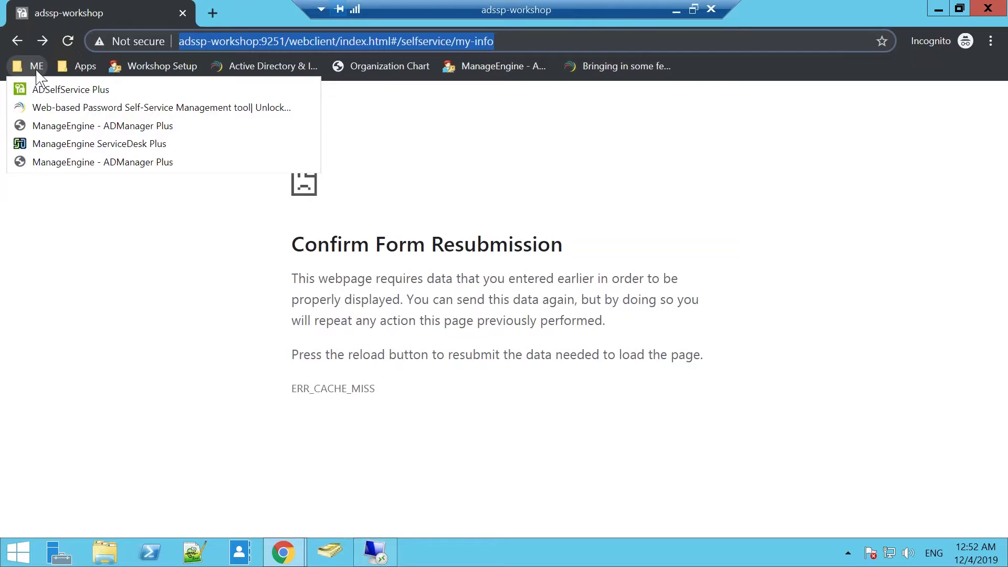
click(58, 89)
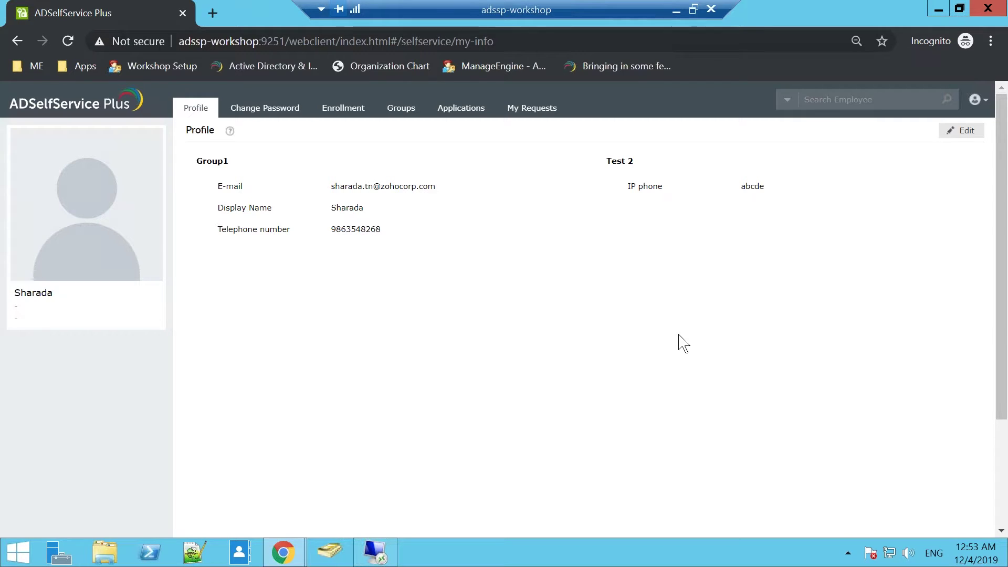
click(677, 10)
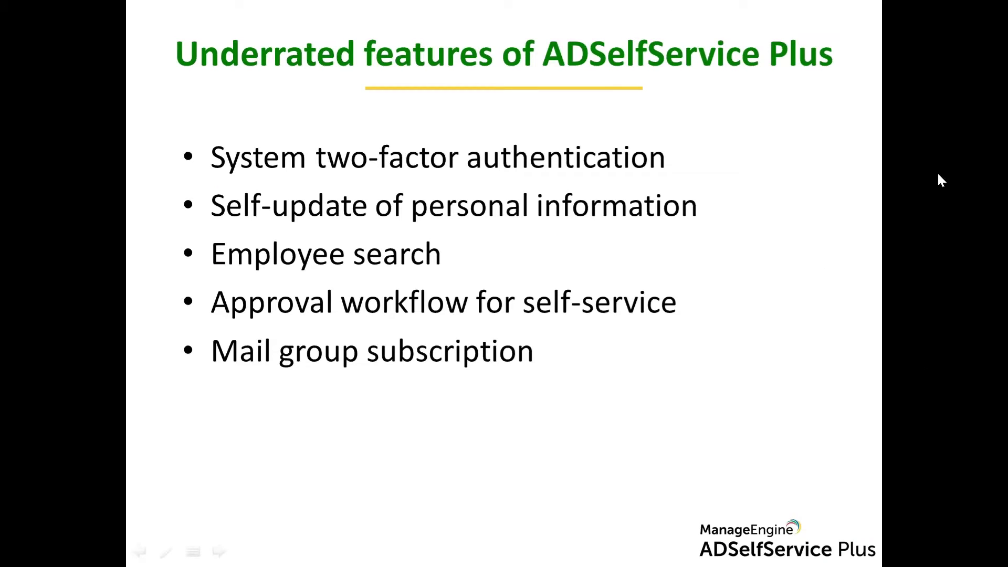
Step: Switch from the slide show back to the adssp-workshop remote desktop with Alt+Tab
key(alt+Tab)
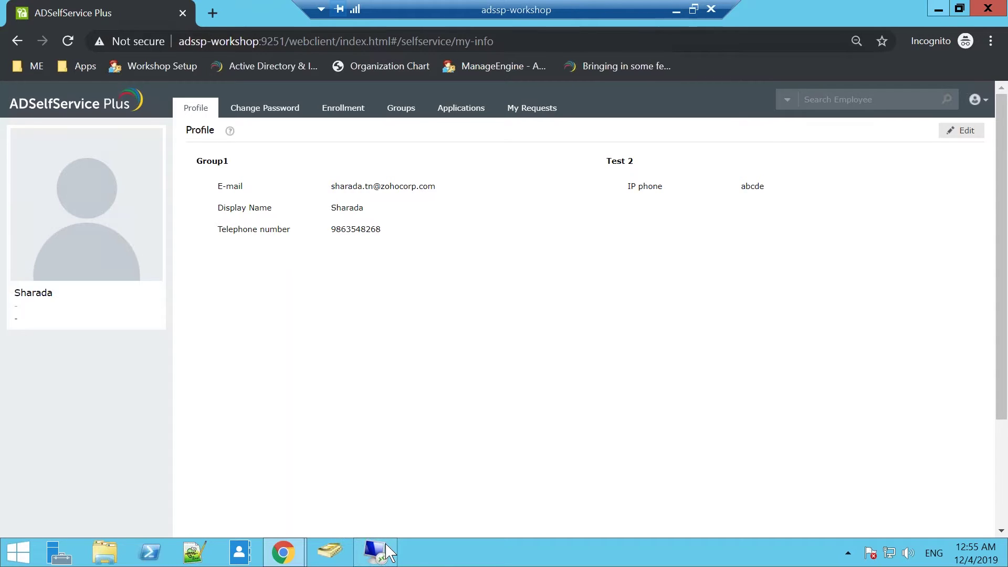
Step: Open the Self-Update Audit Report from the admin console's Reports section
mouse_move(375, 552)
click(939, 10)
click(126, 128)
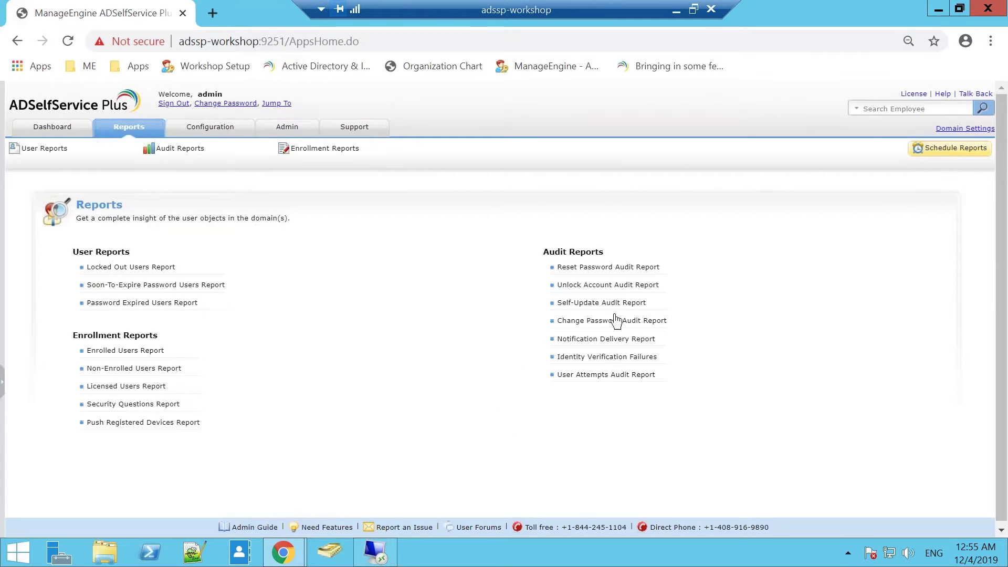
click(616, 308)
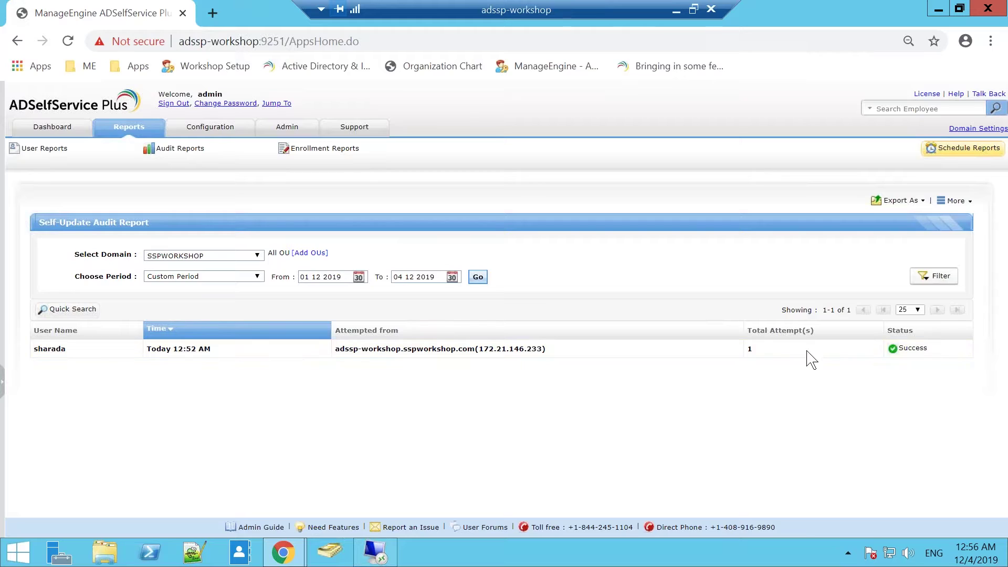
Step: Apply the Success/Failure status filter to the report, then go to Schedule Reports
click(926, 283)
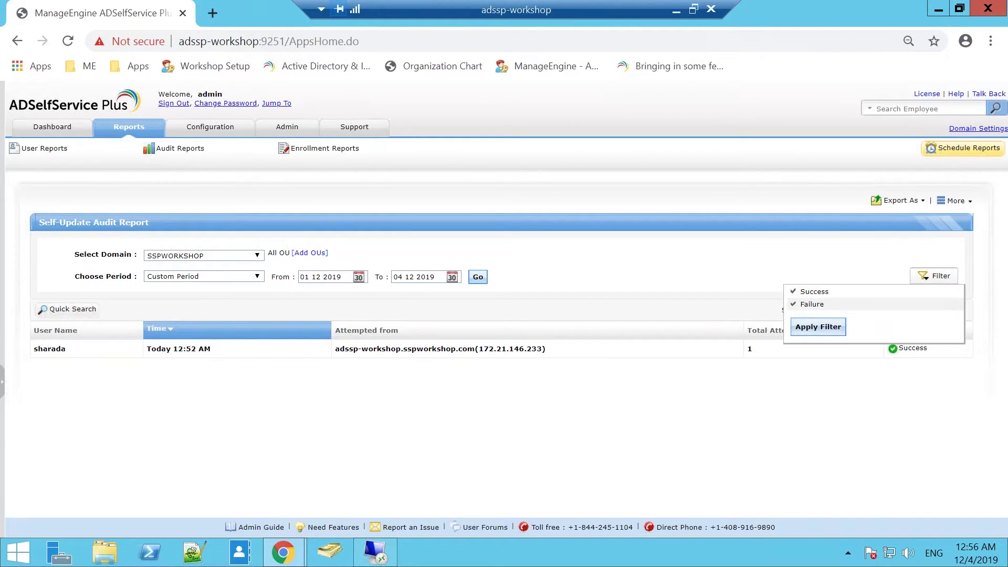
click(818, 327)
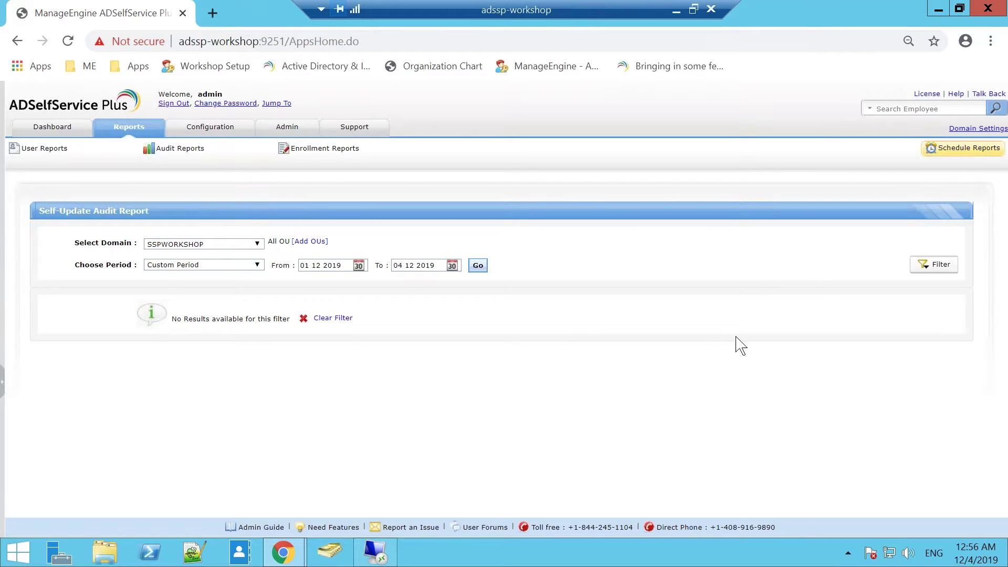
click(952, 153)
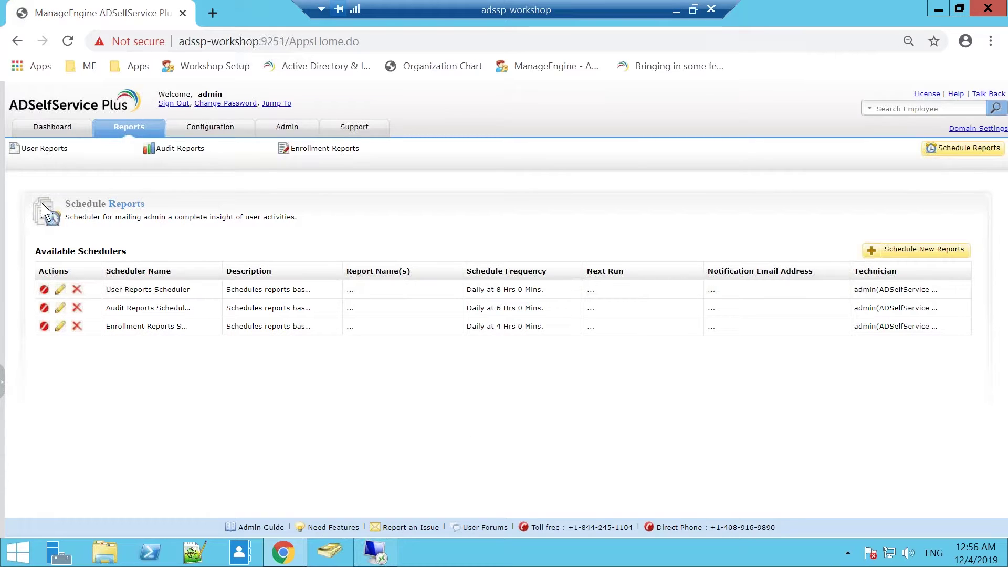
Step: Open Self-Service Policy Configuration to view the Admin, Finance and Marketing policies
mouse_move(197, 150)
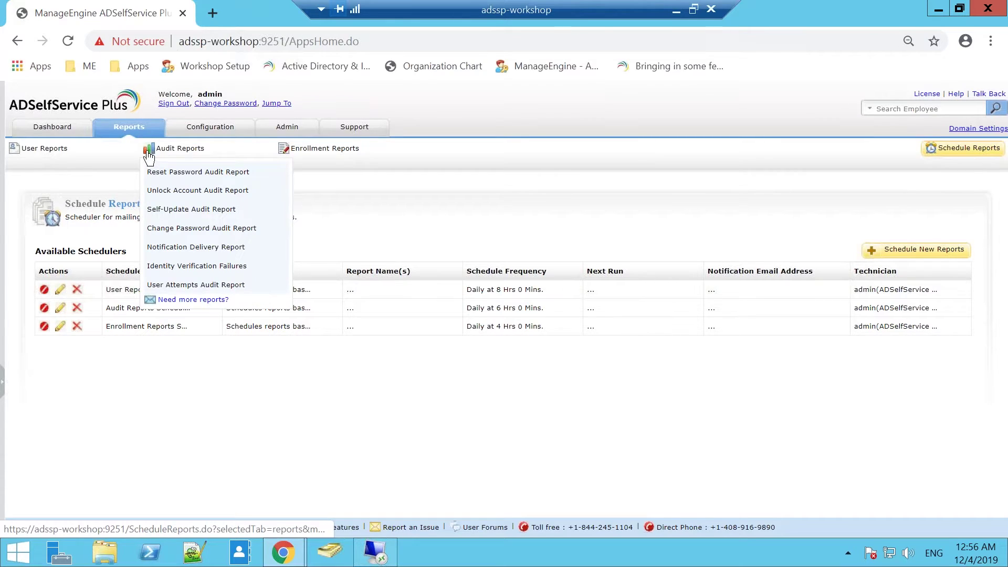
mouse_move(103, 156)
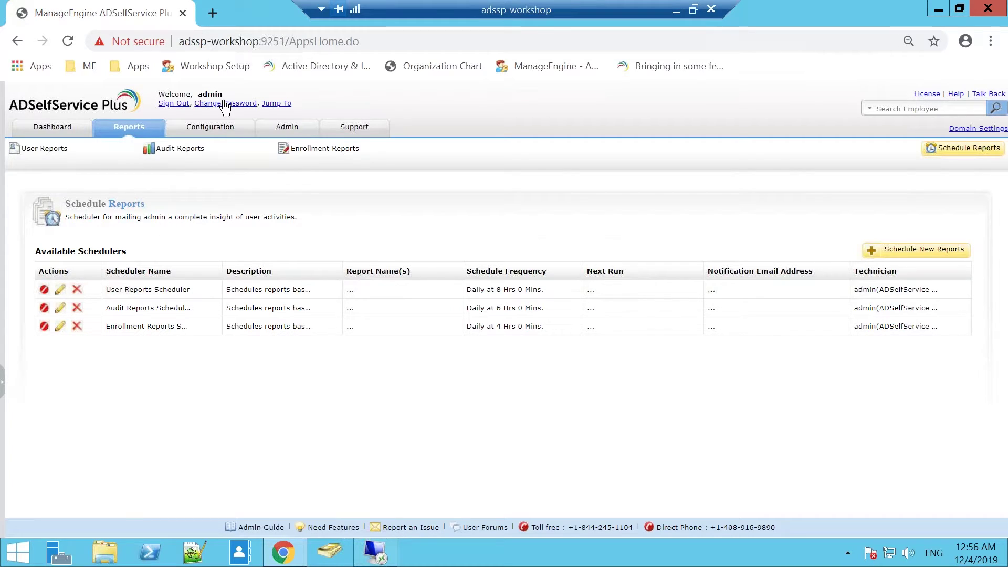
click(199, 131)
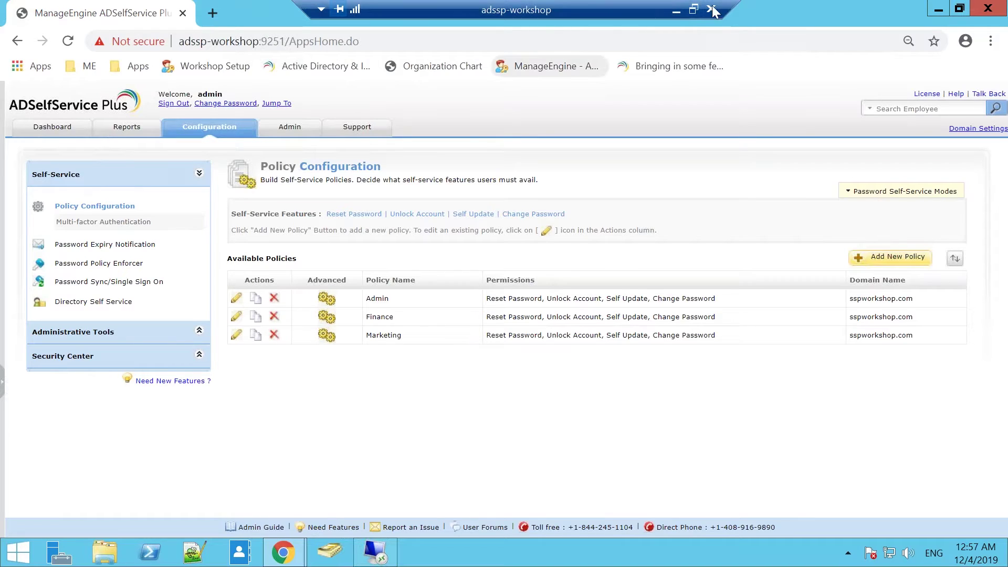
Step: Show the slides briefly, return to the remote session, and open Directory Self Service settings
click(675, 10)
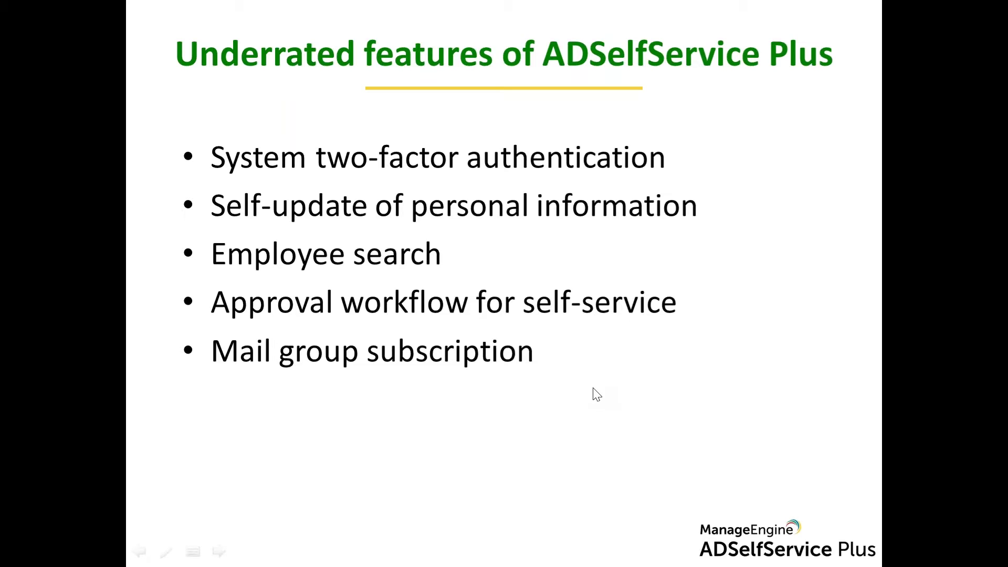
key(alt+Tab)
key(alt+Tab)
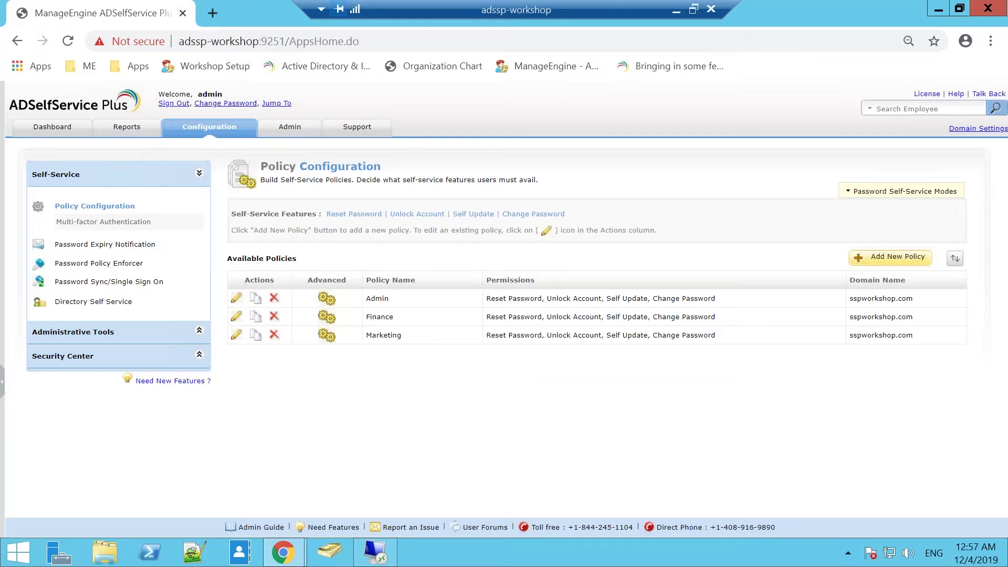
click(67, 310)
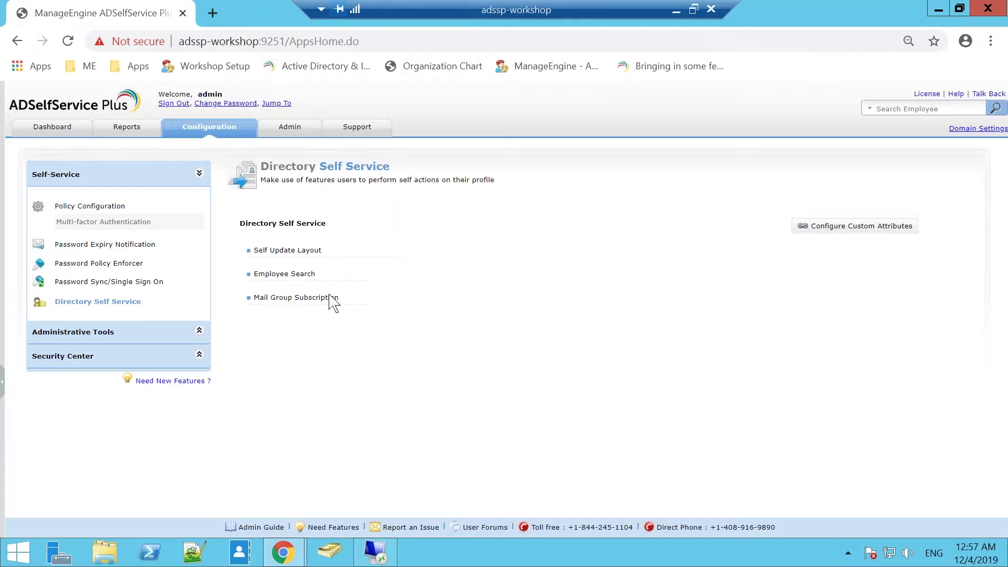
Step: Open Employee Search settings, enabled for the SSPWORKSHOP domain across all OUs
click(300, 273)
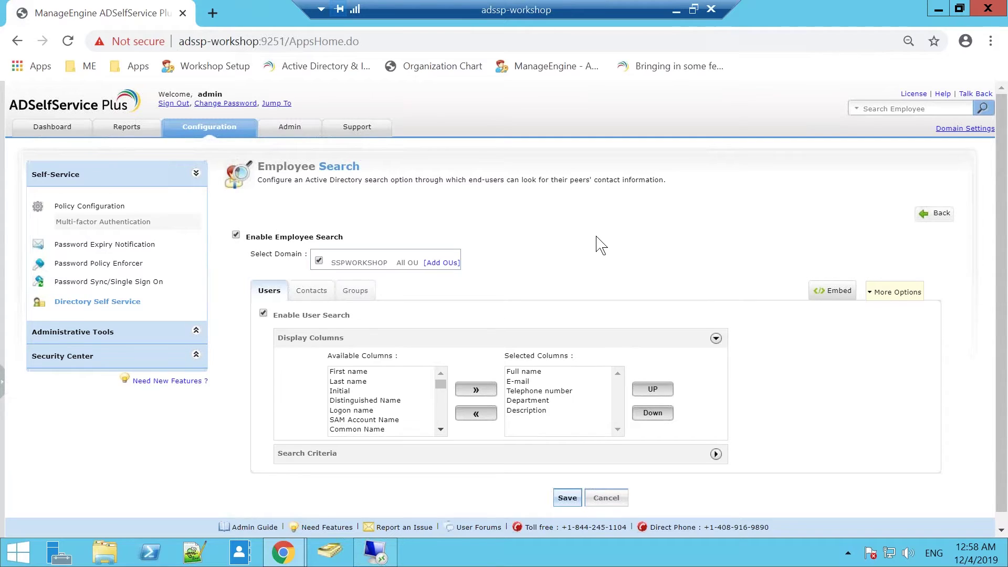
click(442, 262)
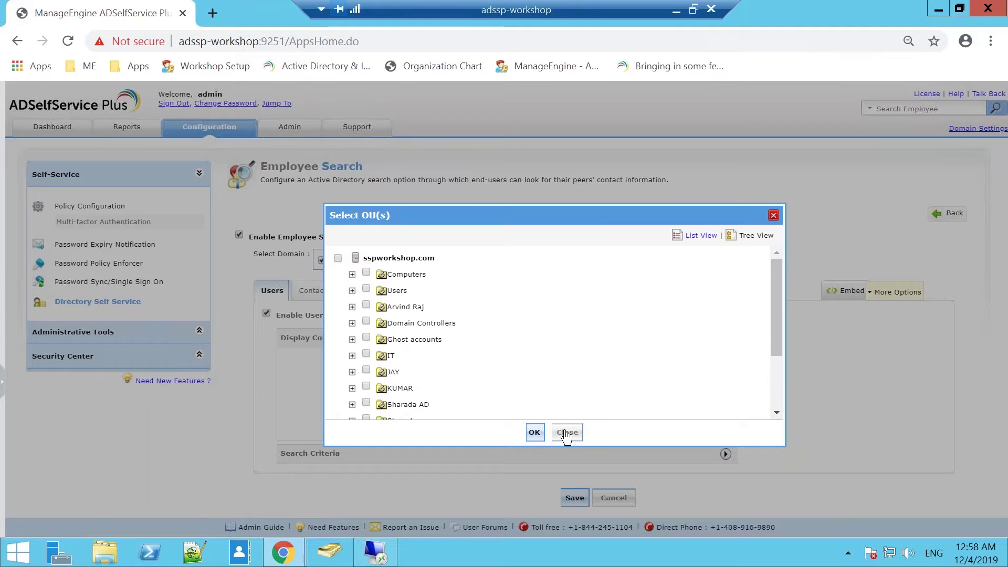
click(567, 433)
click(301, 295)
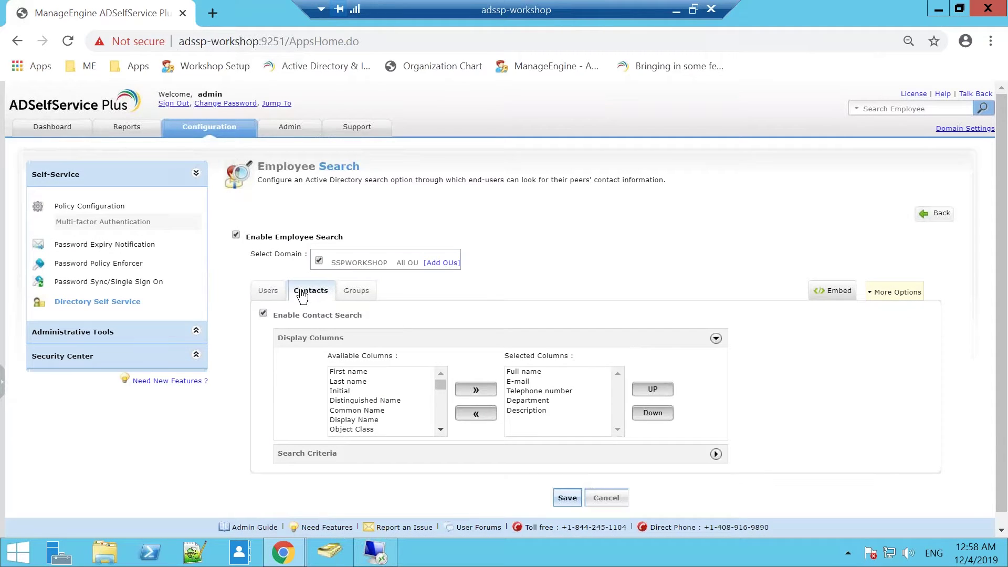
click(361, 296)
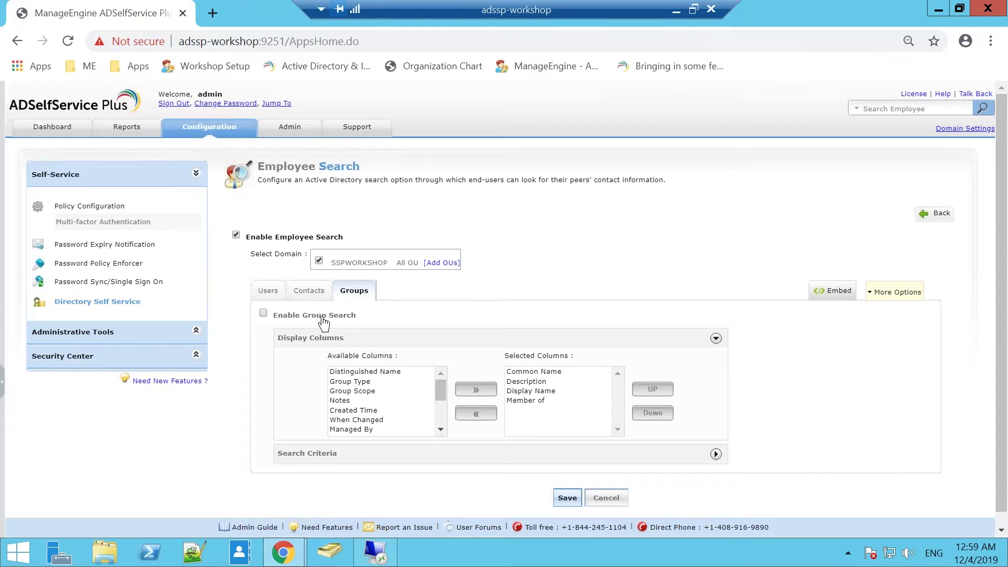
click(273, 293)
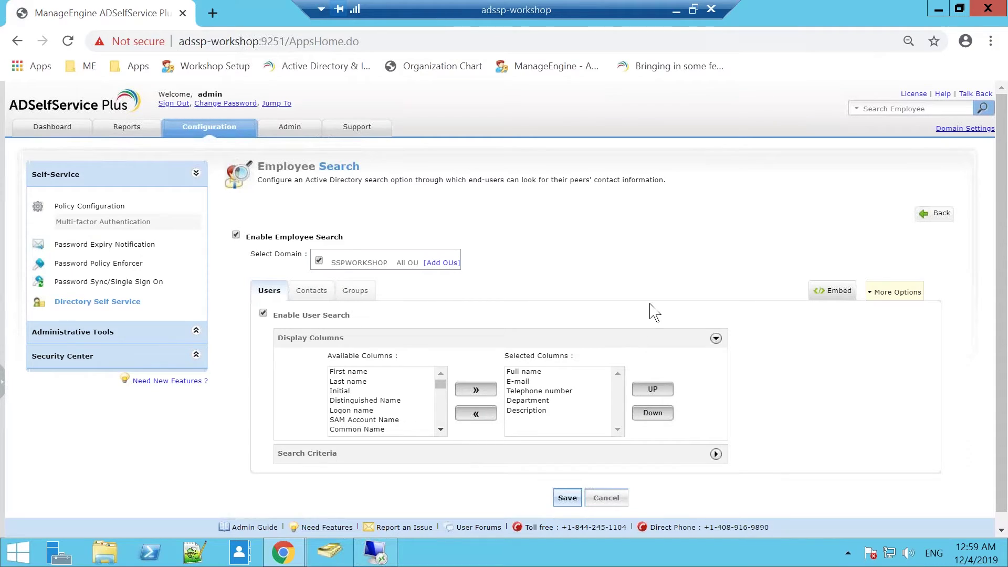
scroll(654, 312, down, 1)
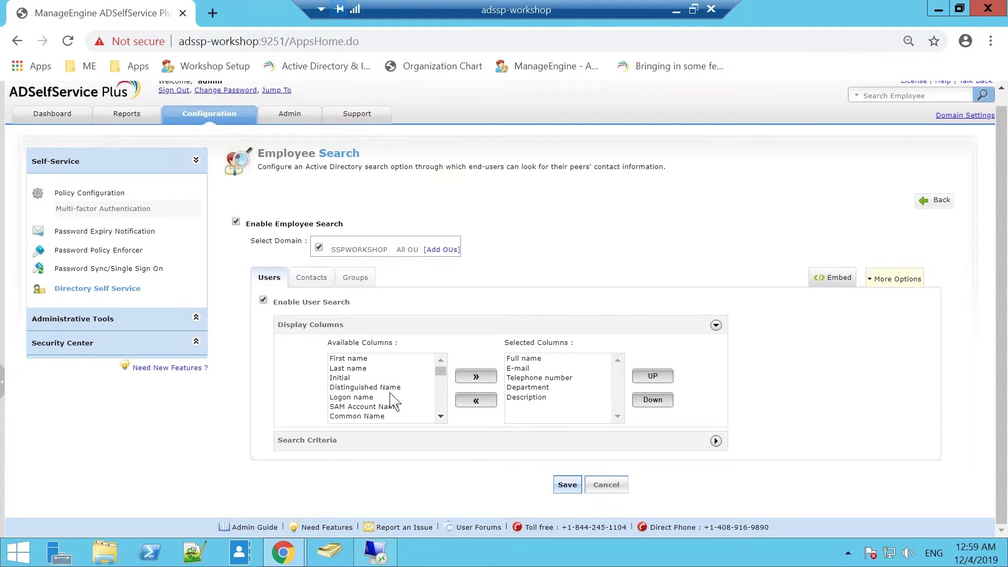
Step: Add Country/region to the Selected Columns for employee search results
click(441, 417)
click(441, 417)
click(440, 417)
click(441, 417)
click(441, 417)
click(441, 417)
click(441, 417)
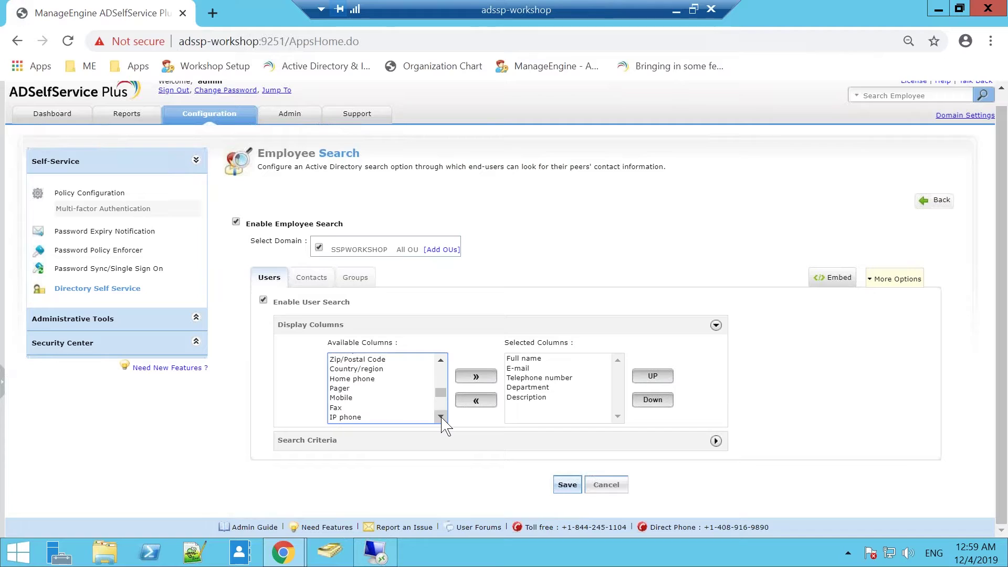
click(369, 370)
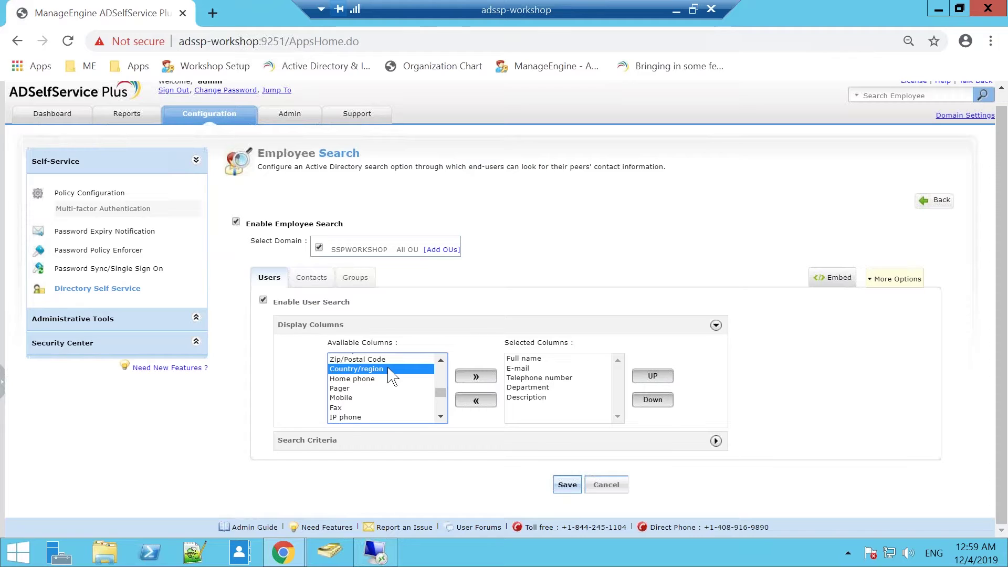
click(477, 377)
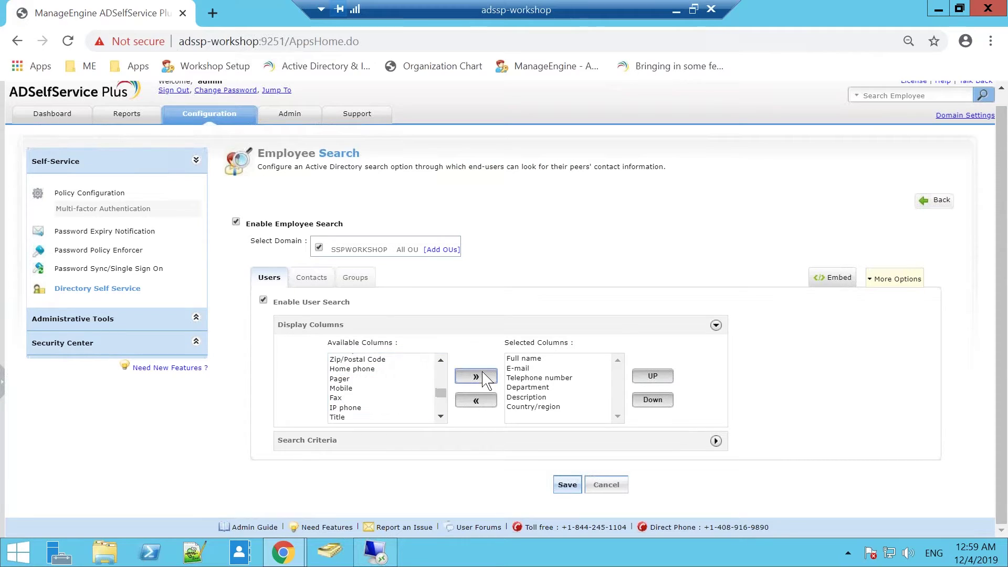
Step: Expand Search Criteria, save the Employee Search settings, and return to the end-user portal
click(492, 442)
scroll(493, 445, down, 2)
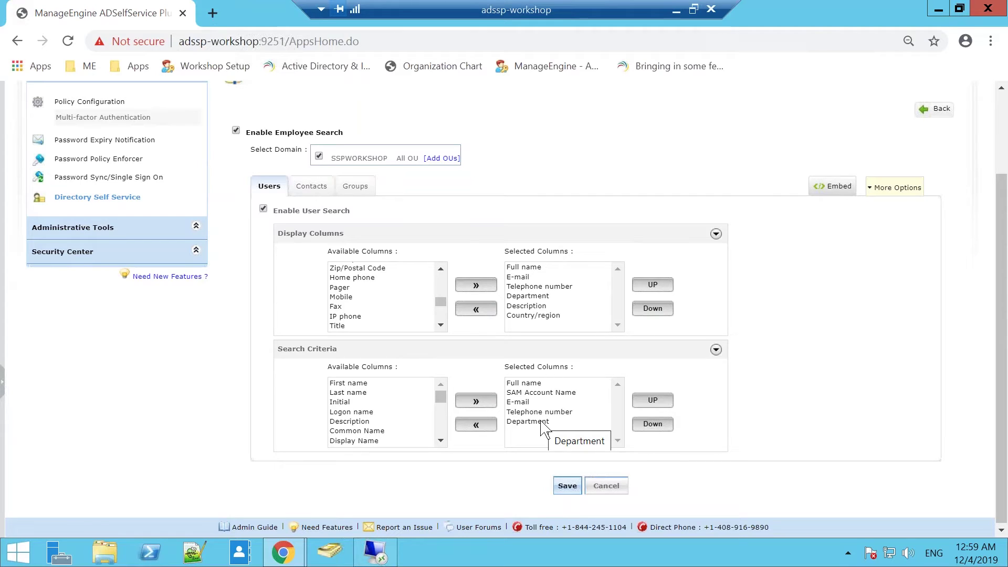
click(568, 486)
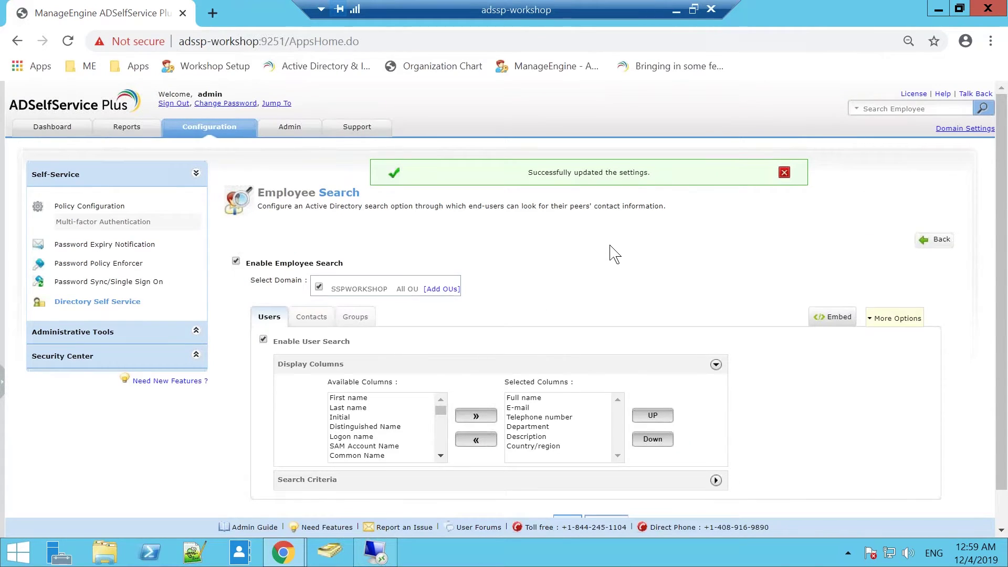
scroll(614, 255, down, 1)
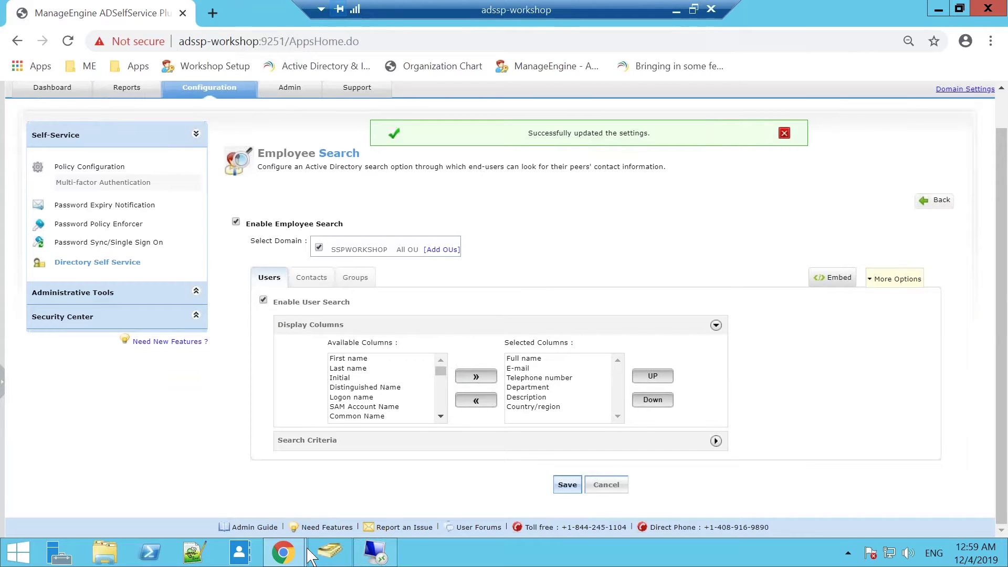
mouse_move(304, 541)
click(401, 489)
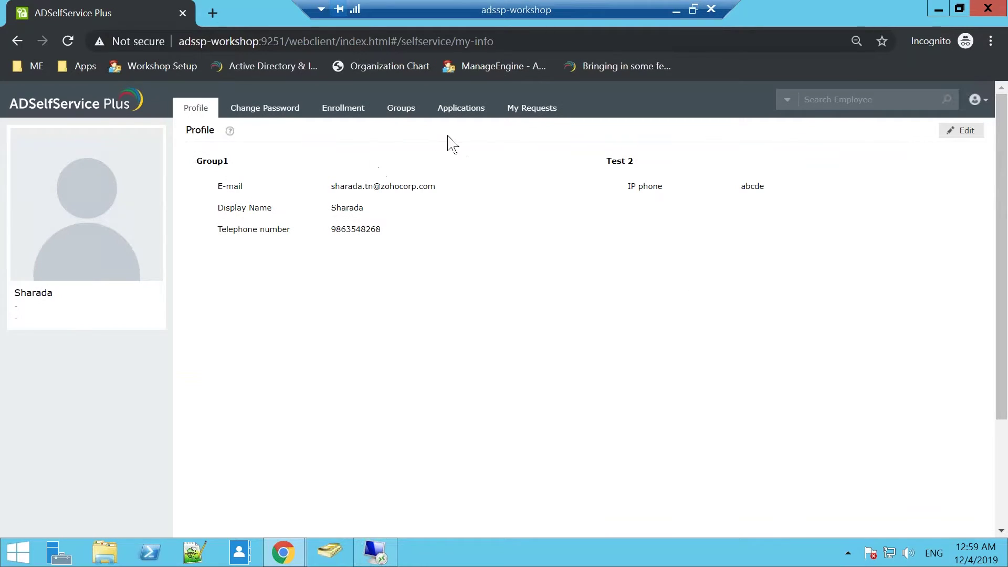
Step: Search employees for a short name fragment and scroll through the 19 matching user records
click(835, 101)
text(sam)
click(950, 100)
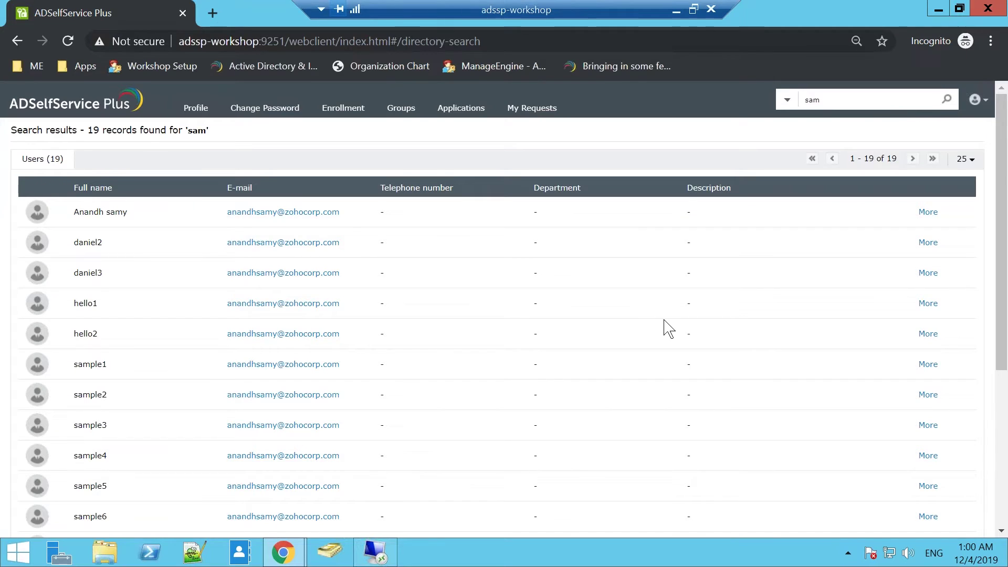
scroll(669, 330, down, 5)
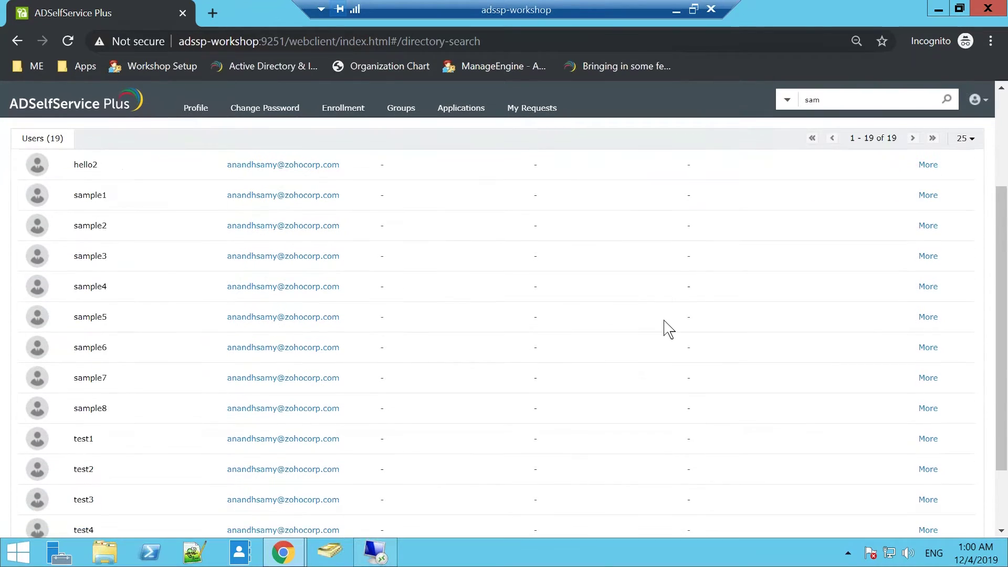
scroll(668, 330, up, 5)
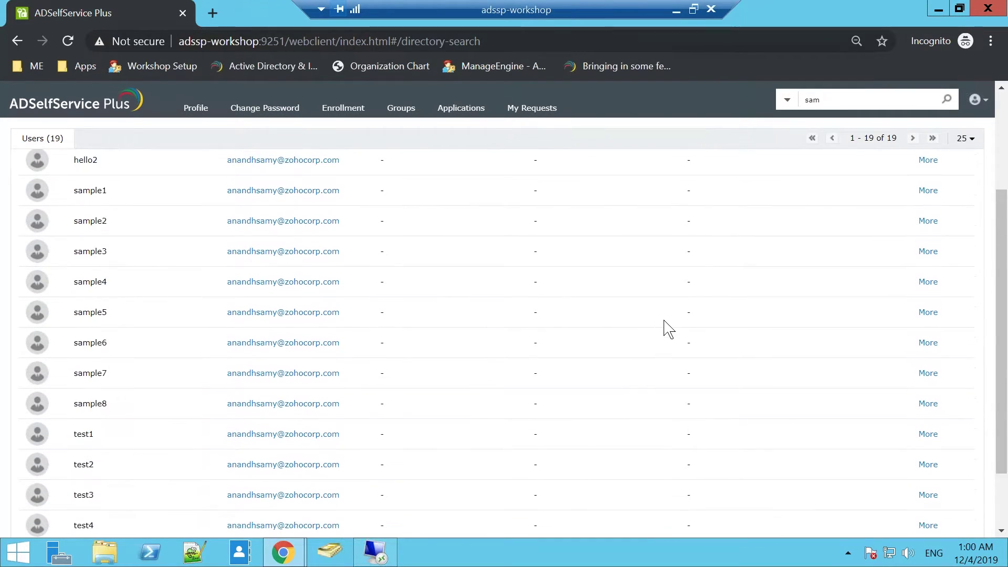
scroll(668, 330, down, 5)
scroll(668, 330, up, 5)
scroll(668, 330, down, 4)
scroll(668, 329, up, 5)
scroll(668, 329, down, 5)
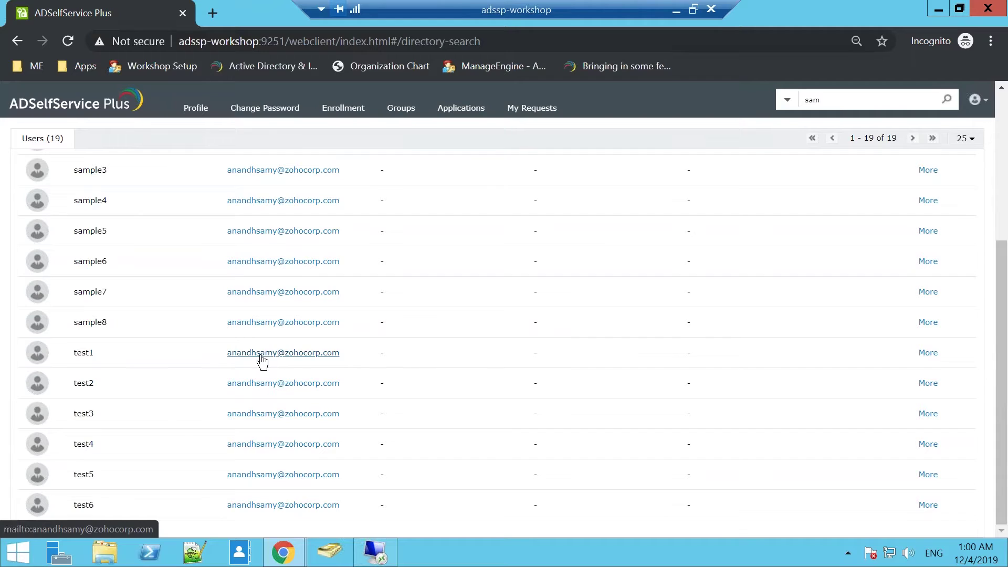
scroll(399, 303, up, 5)
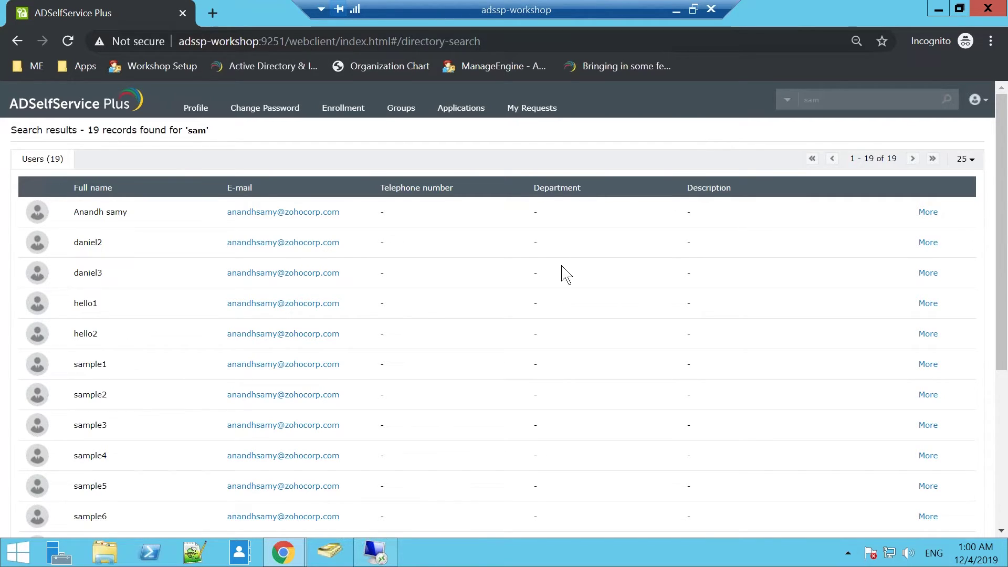
scroll(474, 405, down, 2)
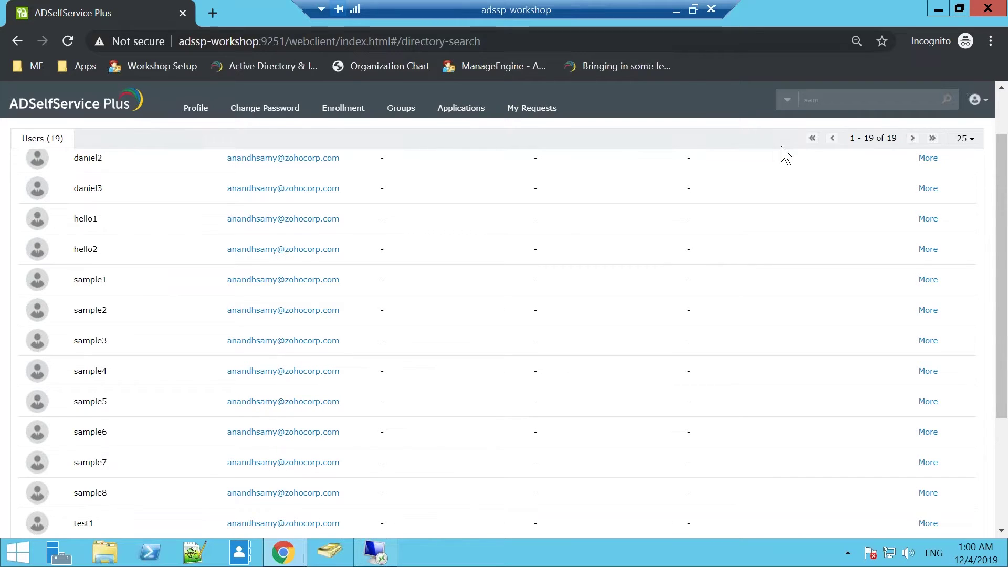
Step: Replace the search term with another user's first name and search, listing 11 records
click(826, 106)
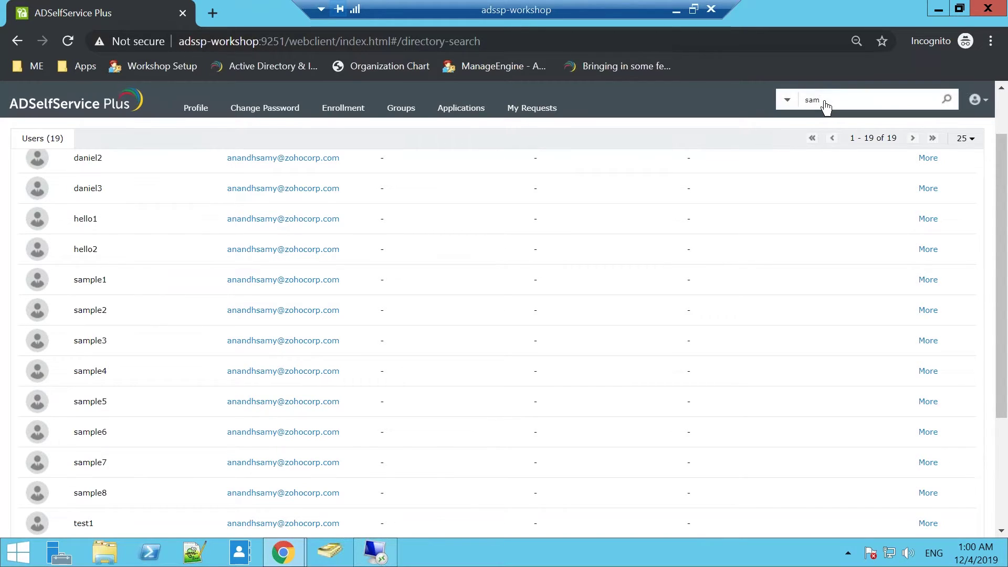
key(BackSpace)
text(sharada)
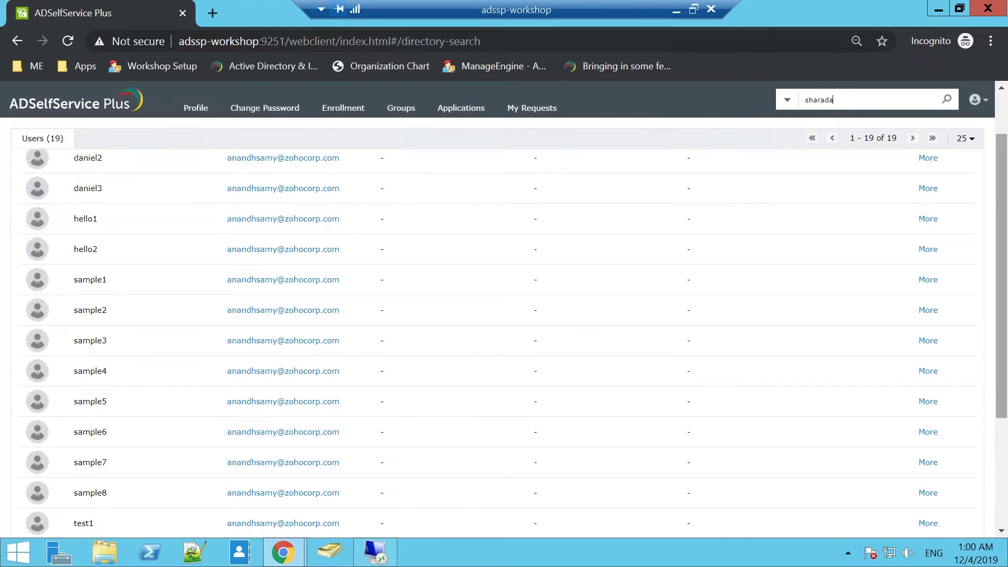
click(953, 99)
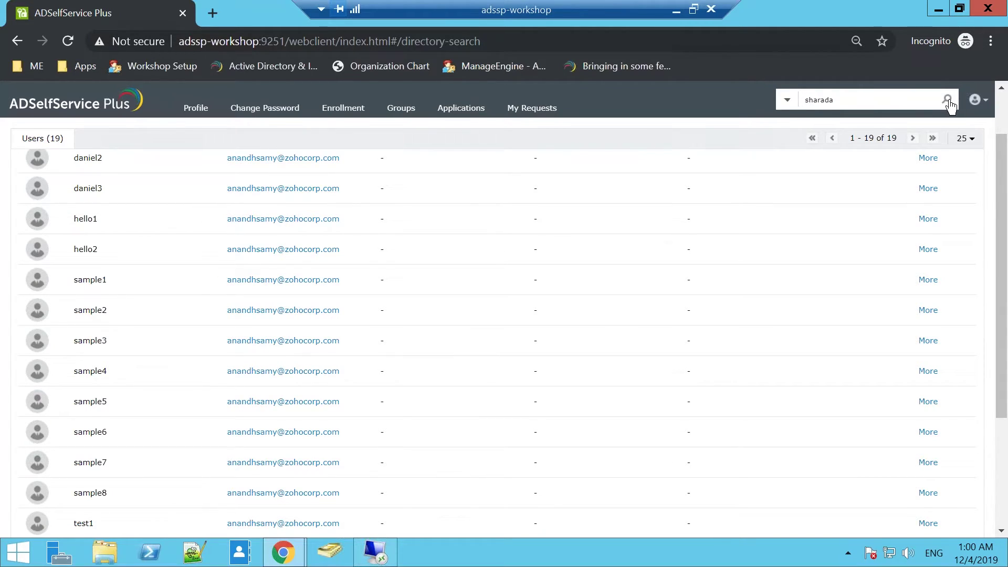
click(945, 100)
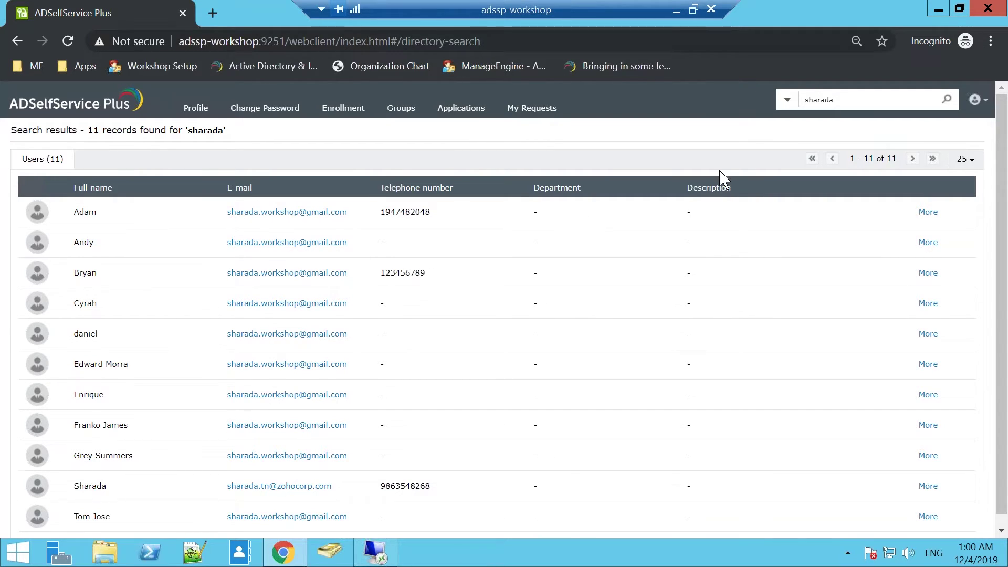
click(928, 212)
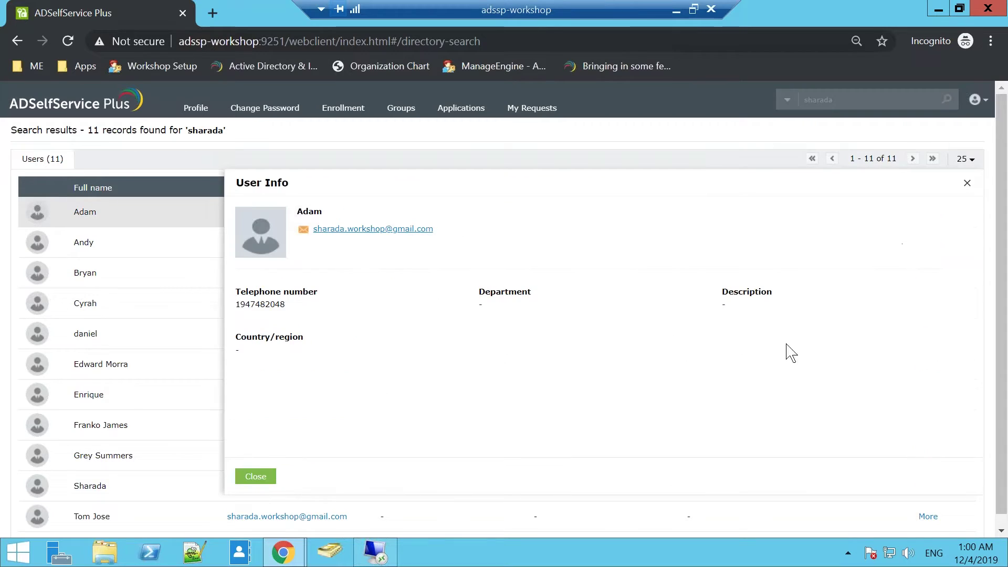
scroll(754, 394, down, 1)
drag(237, 294, 290, 290)
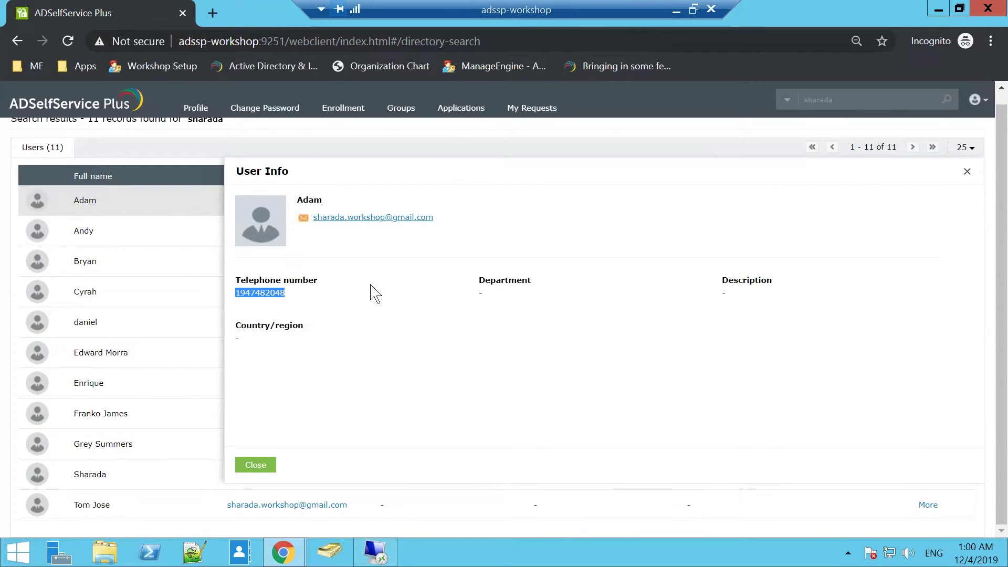
click(967, 171)
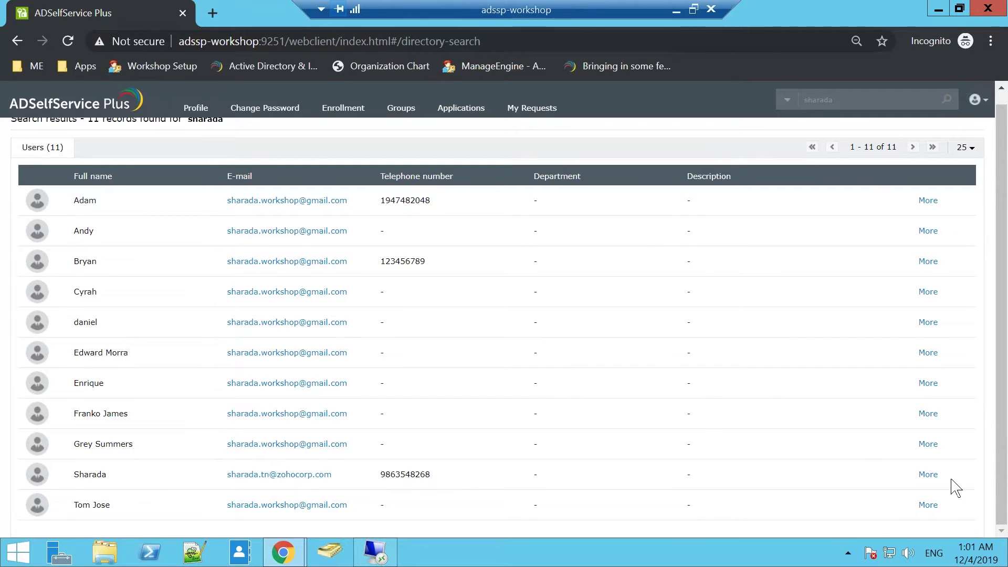
click(928, 476)
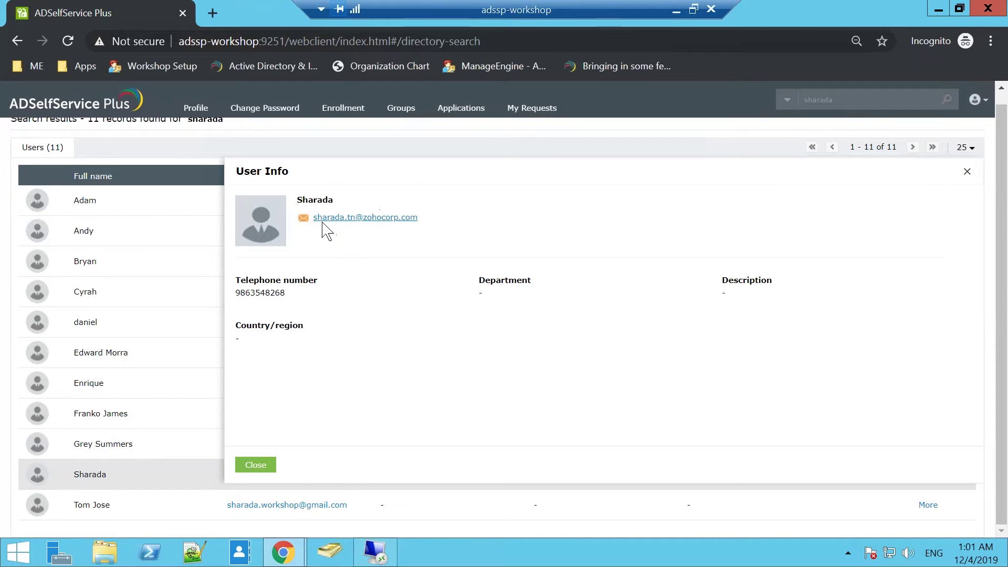
click(255, 466)
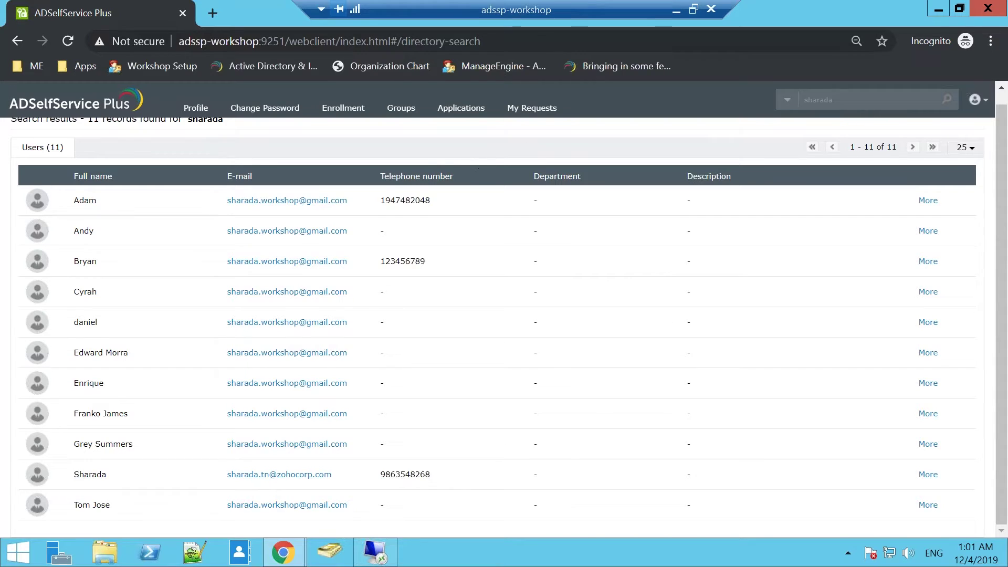
scroll(479, 169, up, 1)
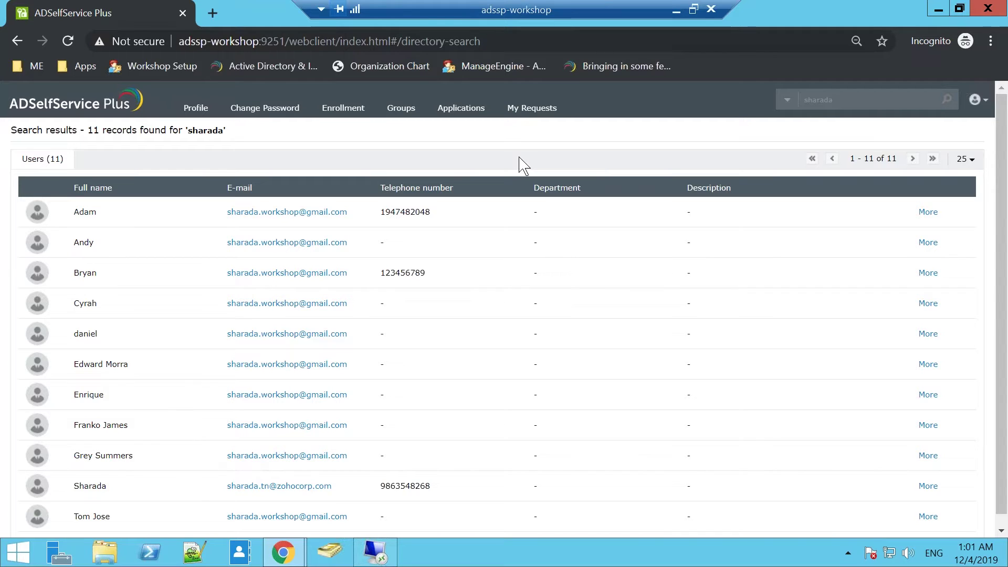
click(678, 10)
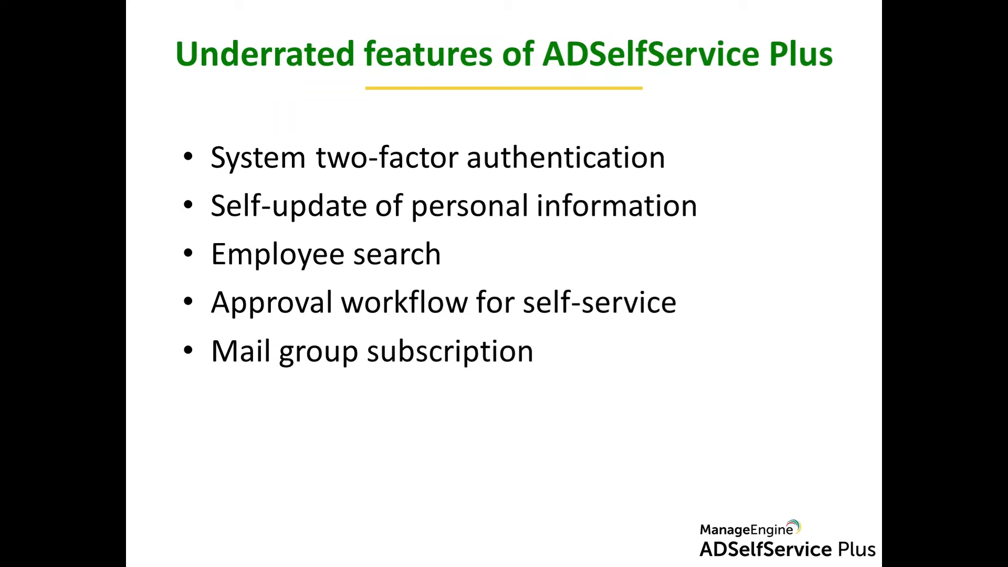
Step: Leave the PowerPoint slide and return to the admin console's saved Employee Search settings
key(alt+Tab)
key(alt+Tab)
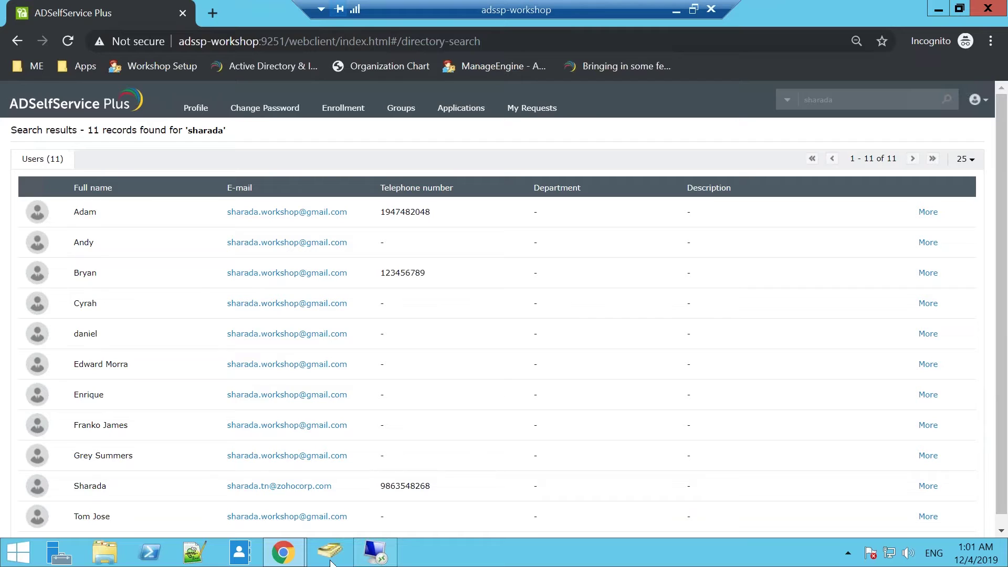
click(283, 552)
Step: Go to Directory Self Service > Mail Group Subscription and start a new subscription for SSPWORKSHOP
click(227, 455)
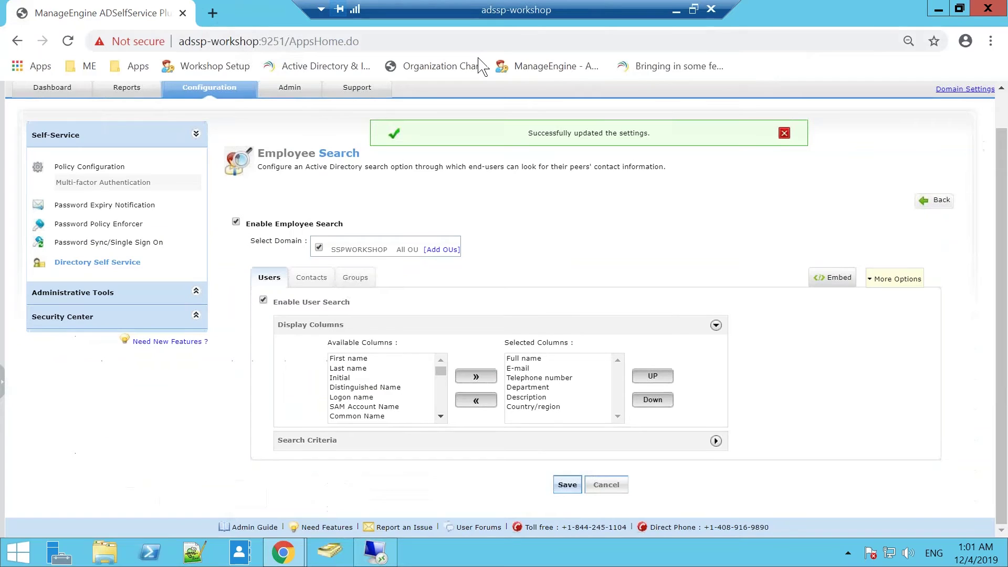
click(108, 262)
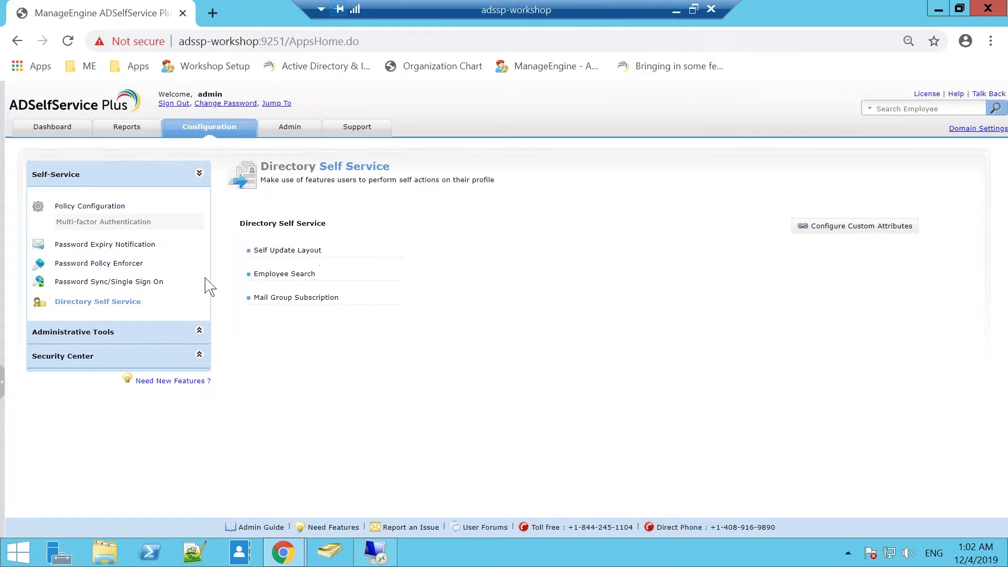
click(326, 298)
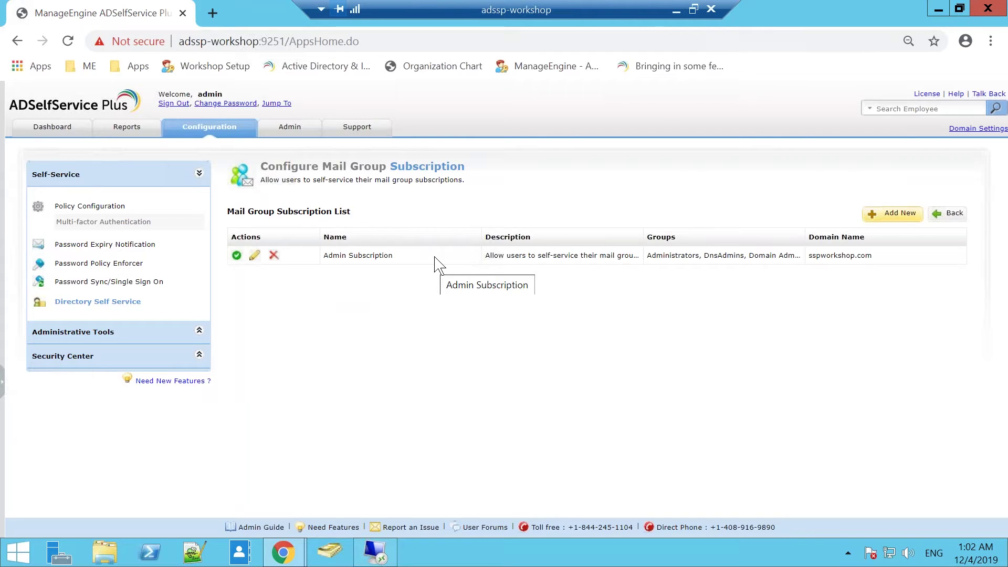
click(899, 215)
Step: Name the new subscription 'Test' and keep SSPWORKSHOP as its domain
scroll(656, 294, down, 2)
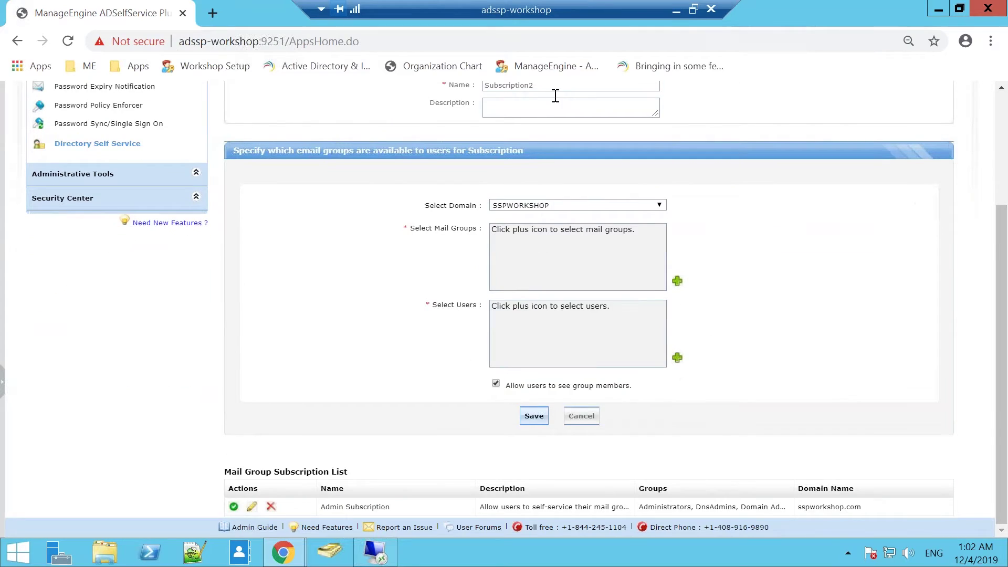
scroll(552, 103, up, 1)
key(Tab)
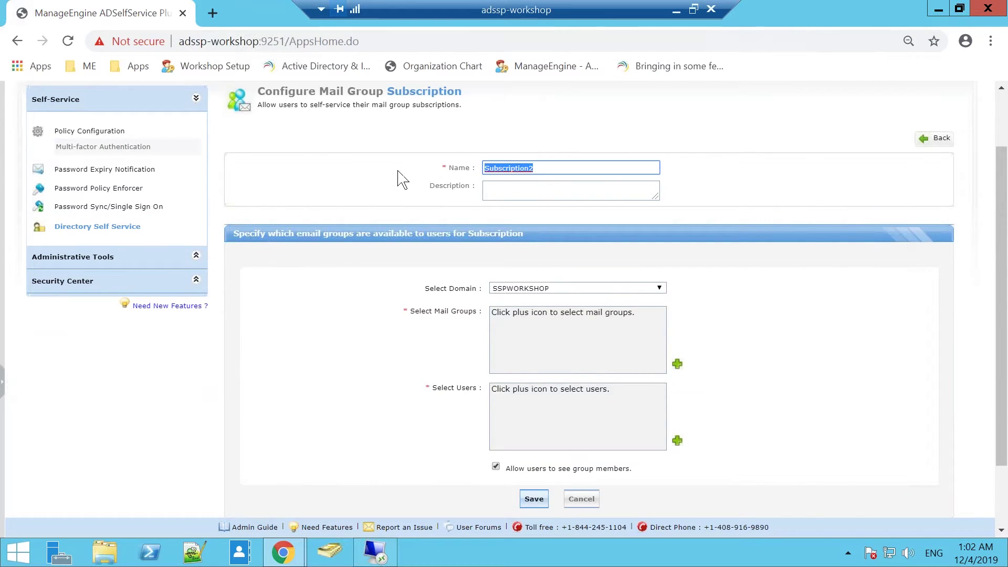
text(Test)
click(515, 195)
click(628, 291)
click(628, 298)
click(620, 315)
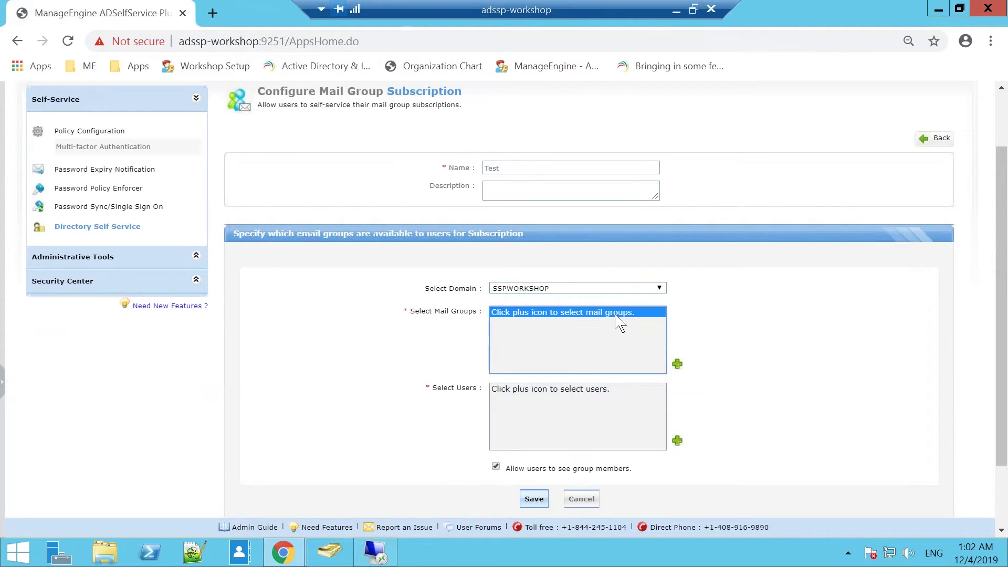
Step: Browse the group picker and add Domain Guests as the subscription's mail group
click(678, 365)
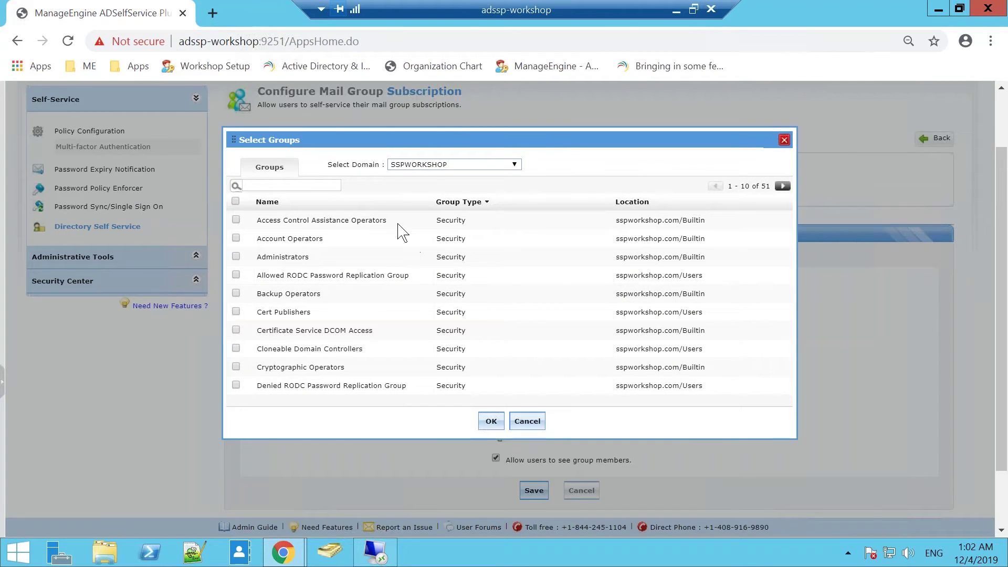
click(330, 186)
scroll(327, 284, down, 2)
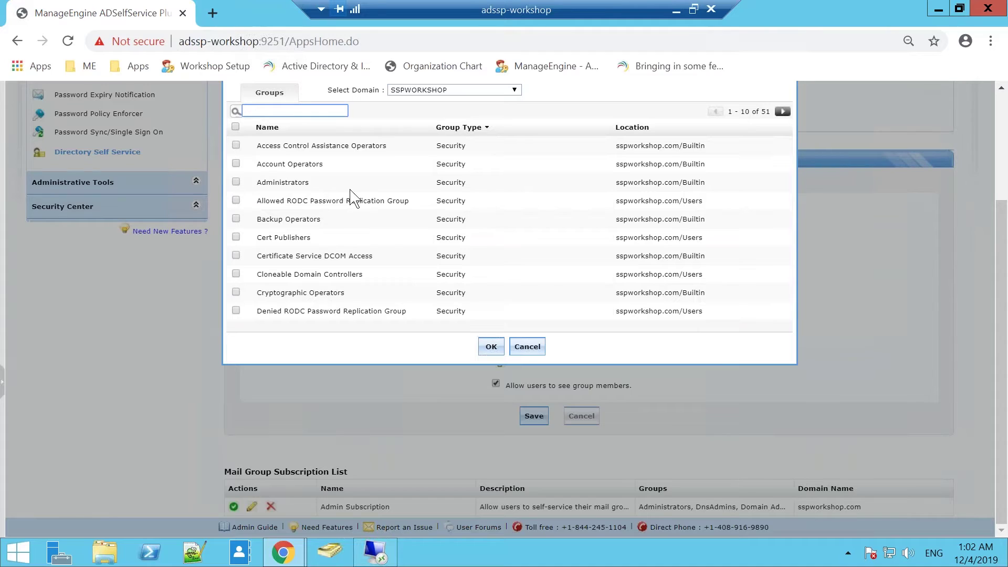
click(477, 133)
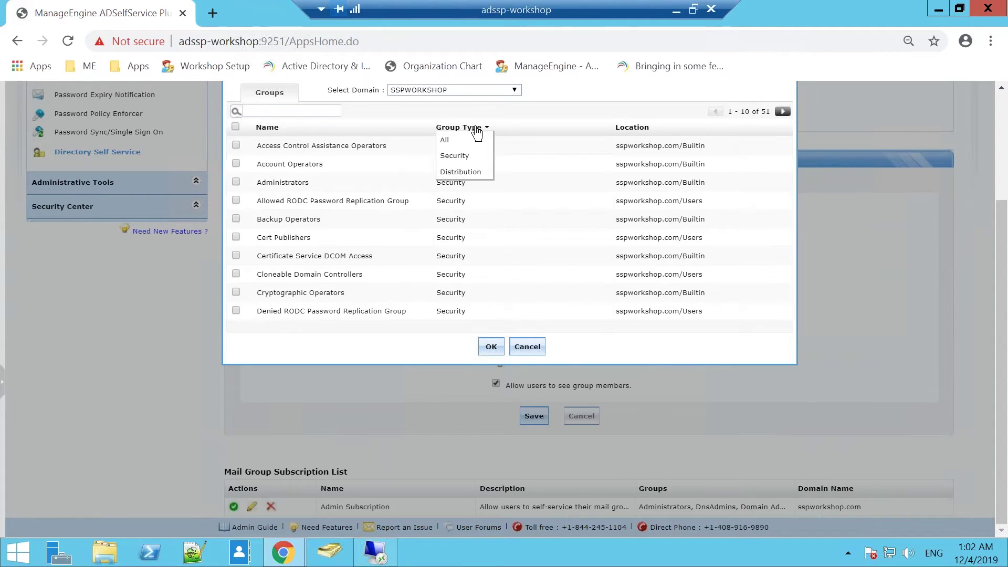
click(472, 168)
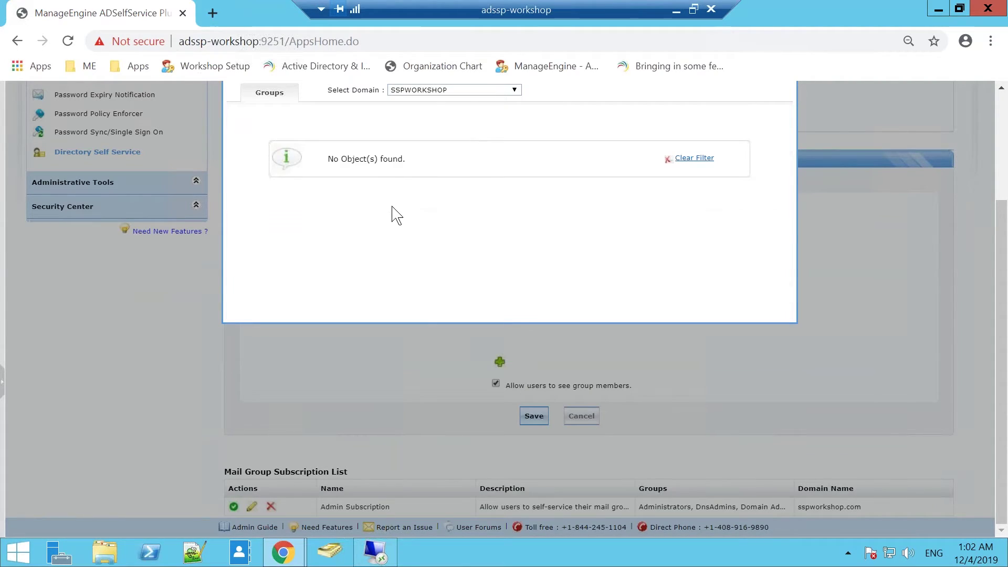
scroll(397, 214, up, 4)
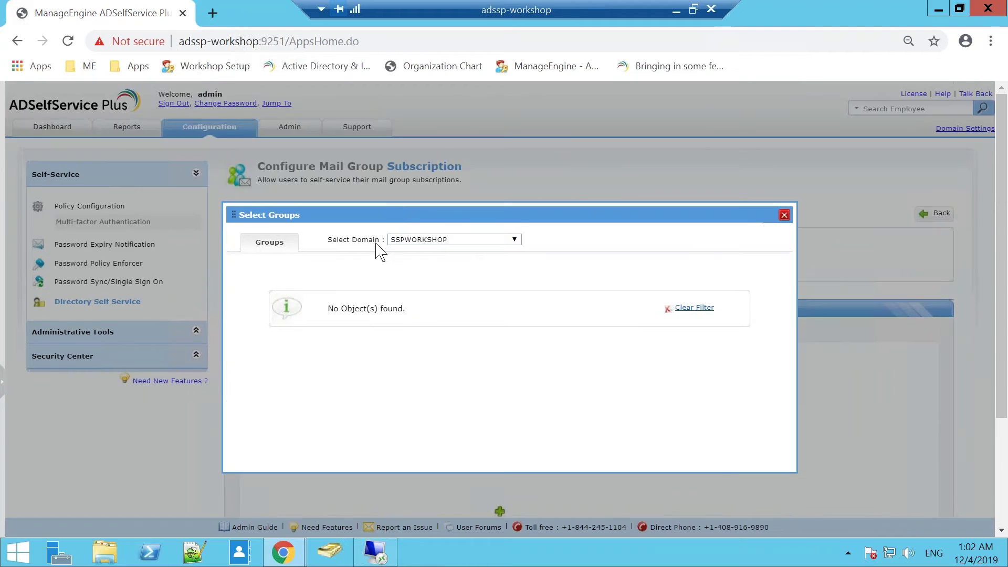
click(696, 308)
scroll(436, 360, down, 4)
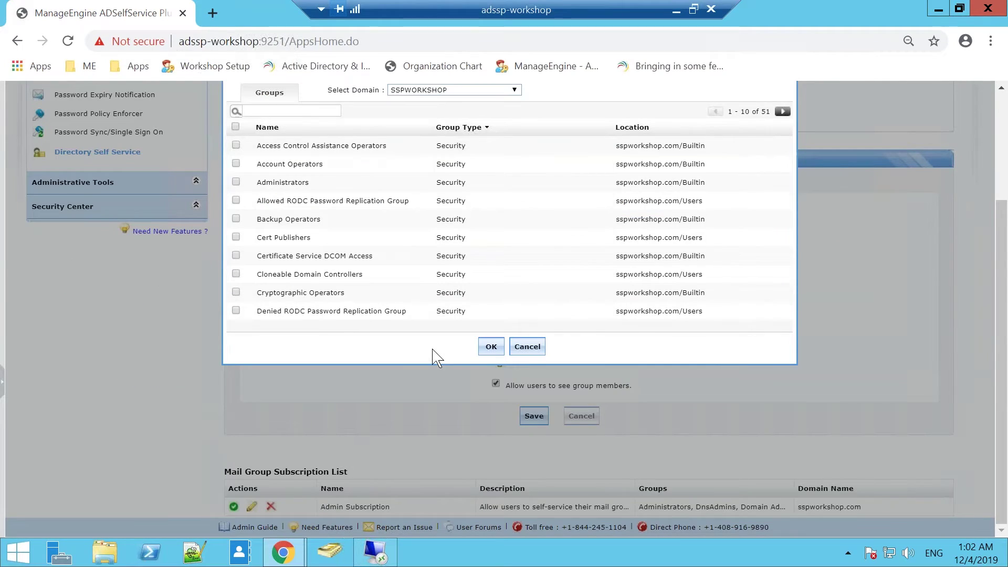
click(783, 112)
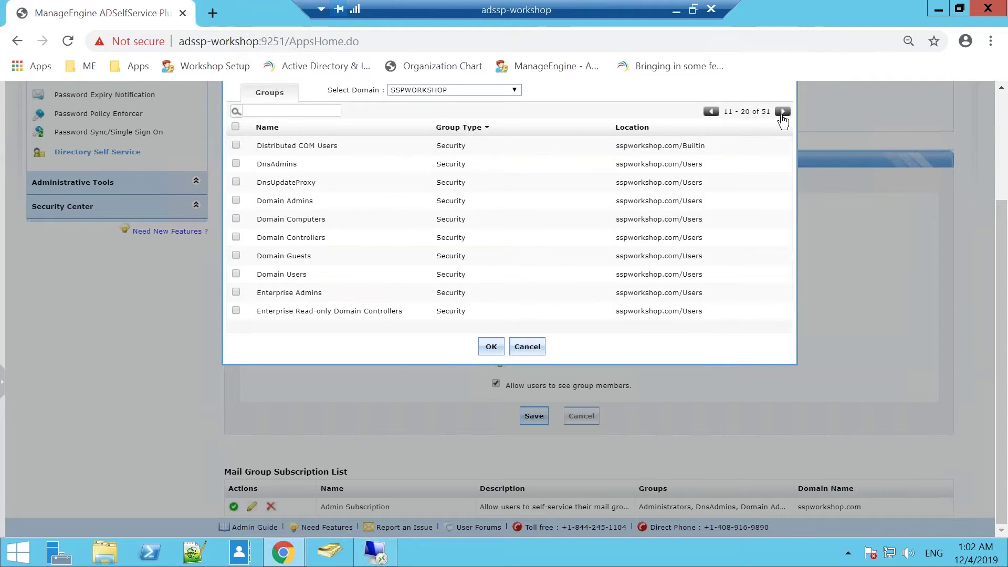
click(783, 117)
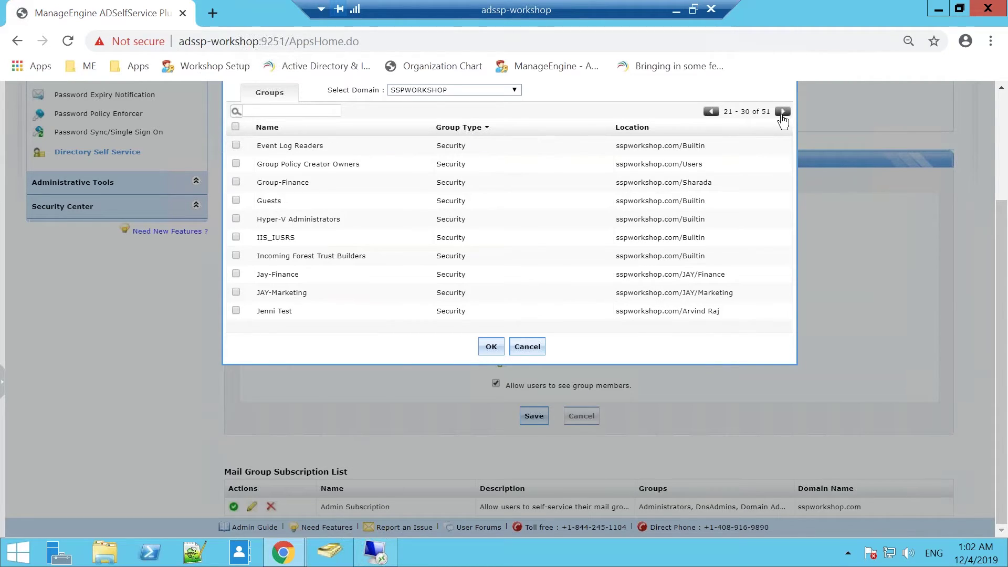
click(712, 112)
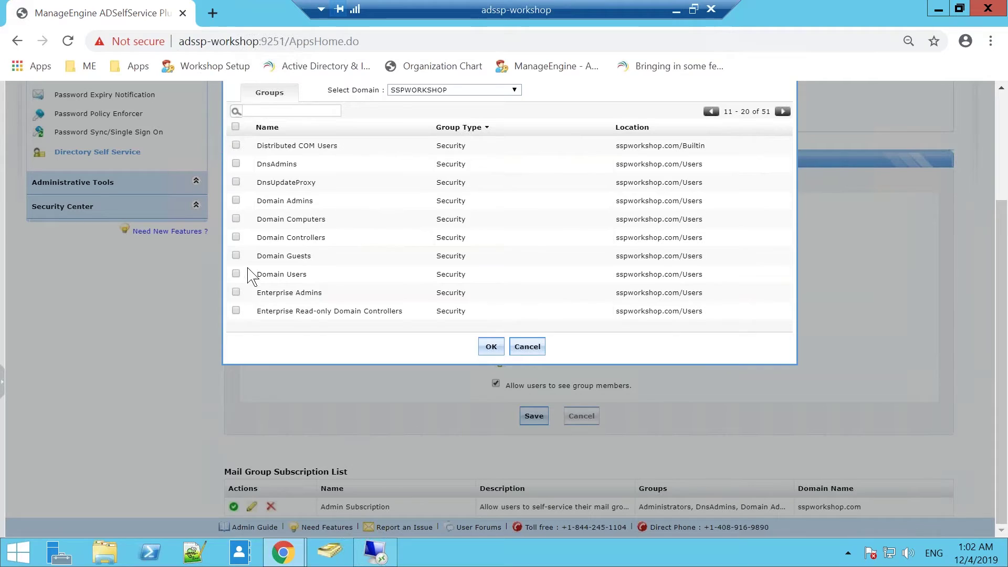
click(236, 256)
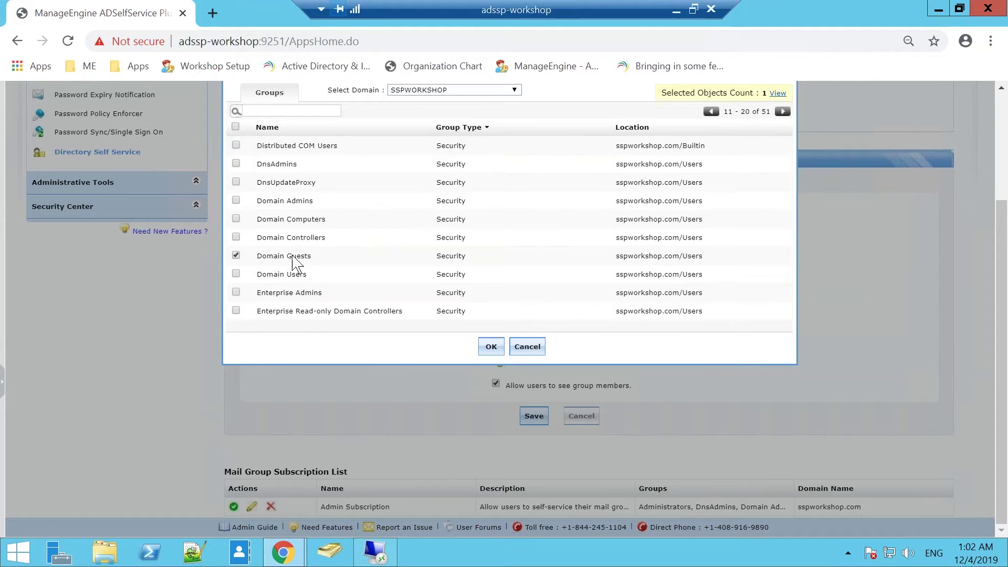
click(489, 347)
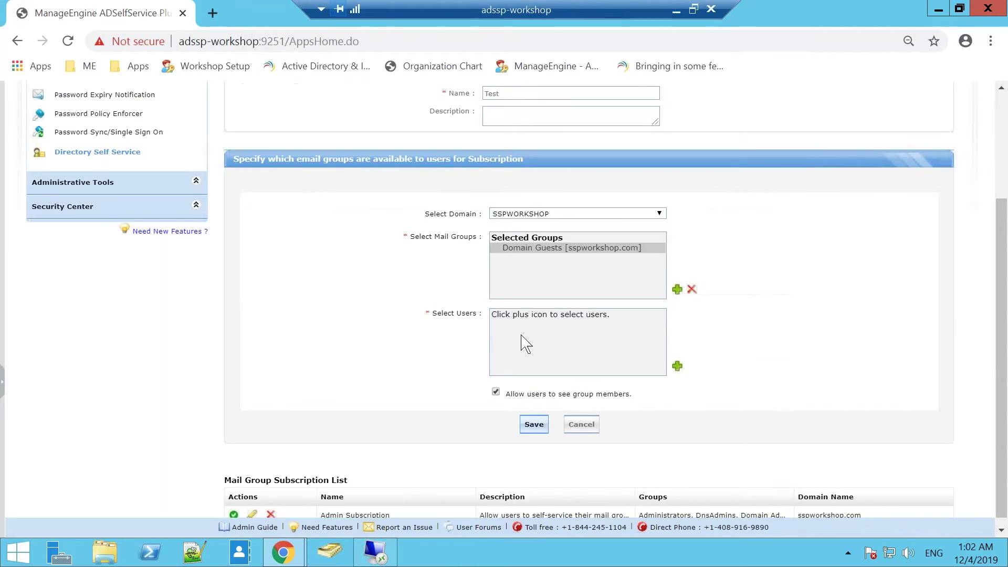
Step: Search the user picker by the user's name and select the matching account on page 2
click(677, 366)
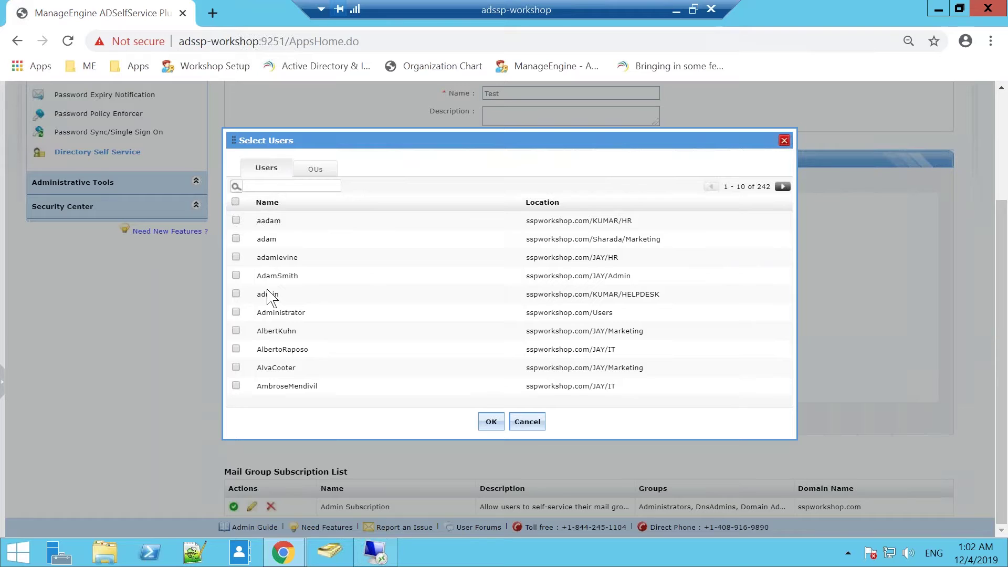
click(285, 181)
text(sh)
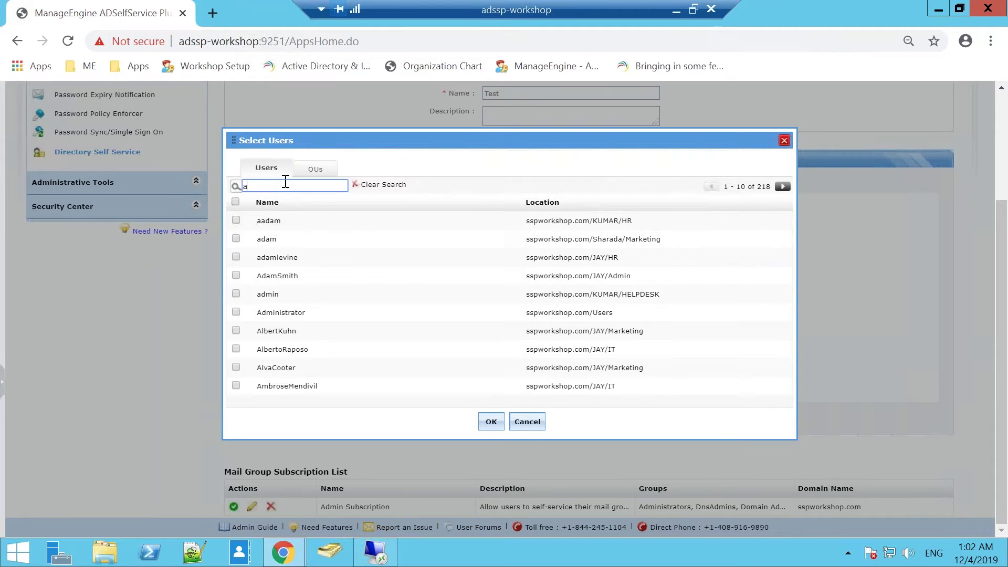
text(arada)
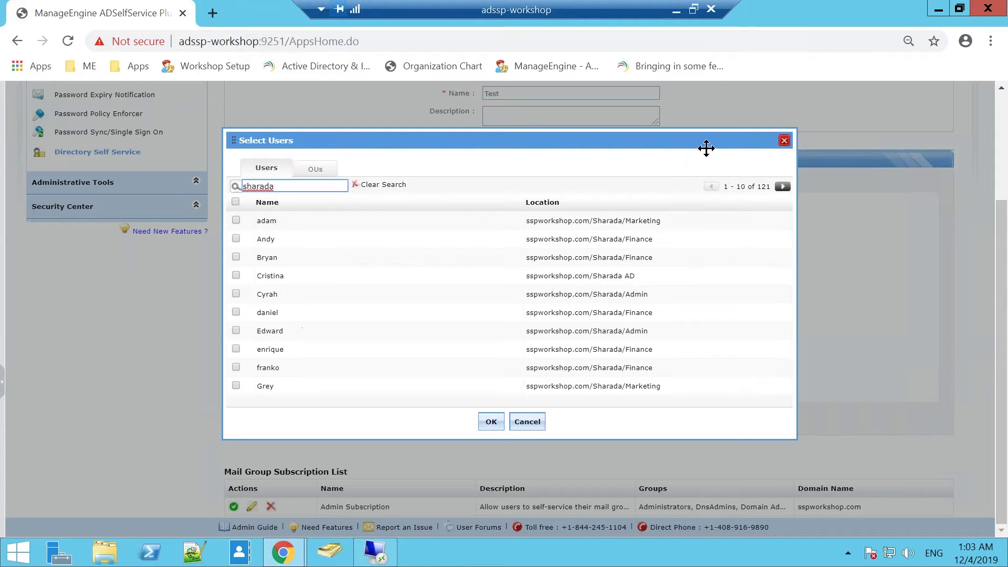
click(783, 187)
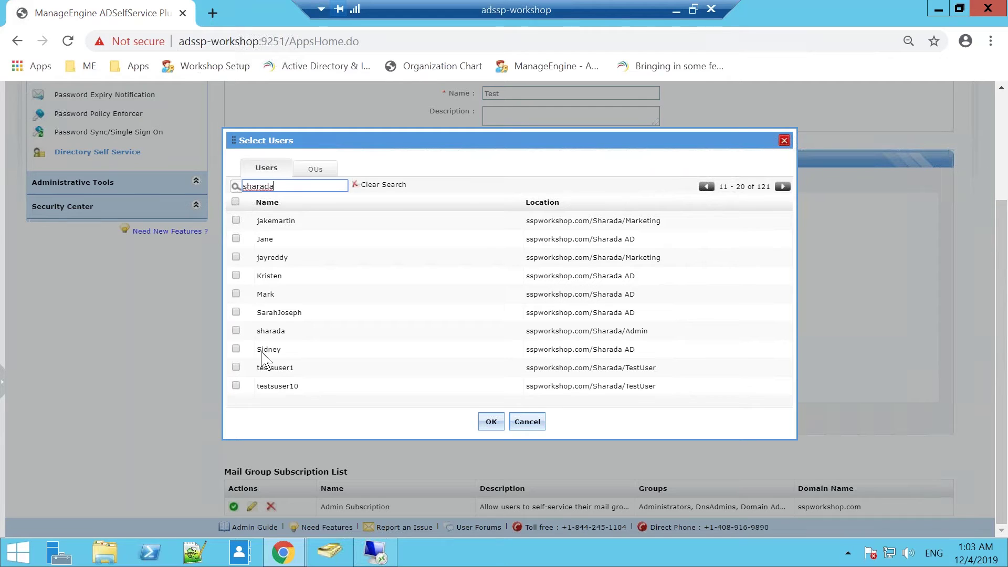
click(235, 330)
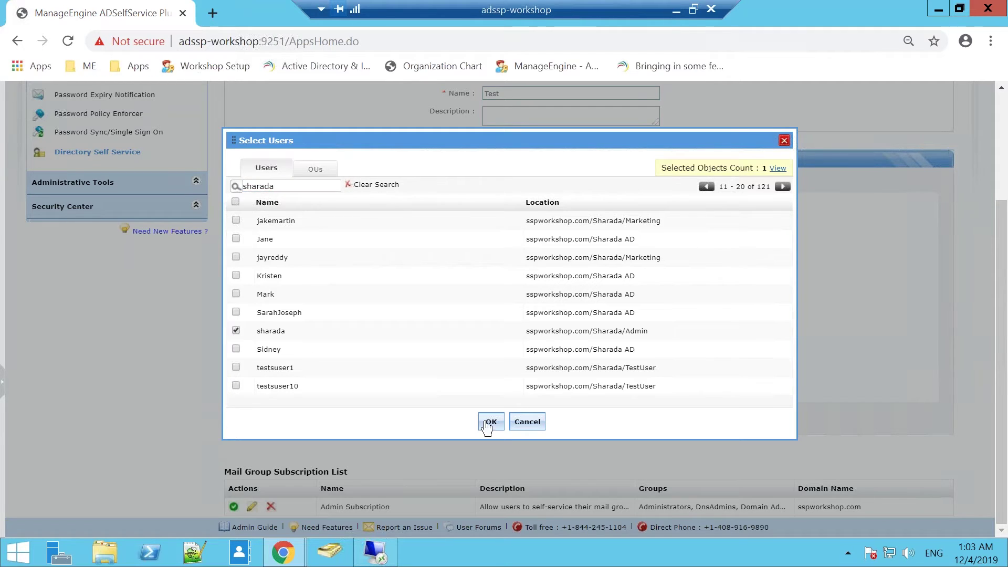
click(491, 422)
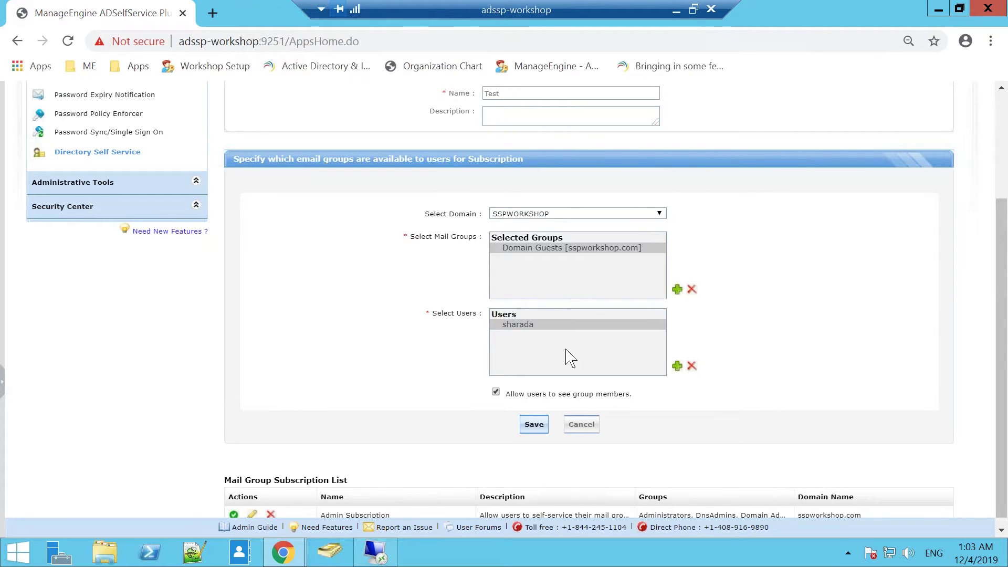
Step: Save the Test subscription, then open the existing Admin Subscription to compare
click(535, 426)
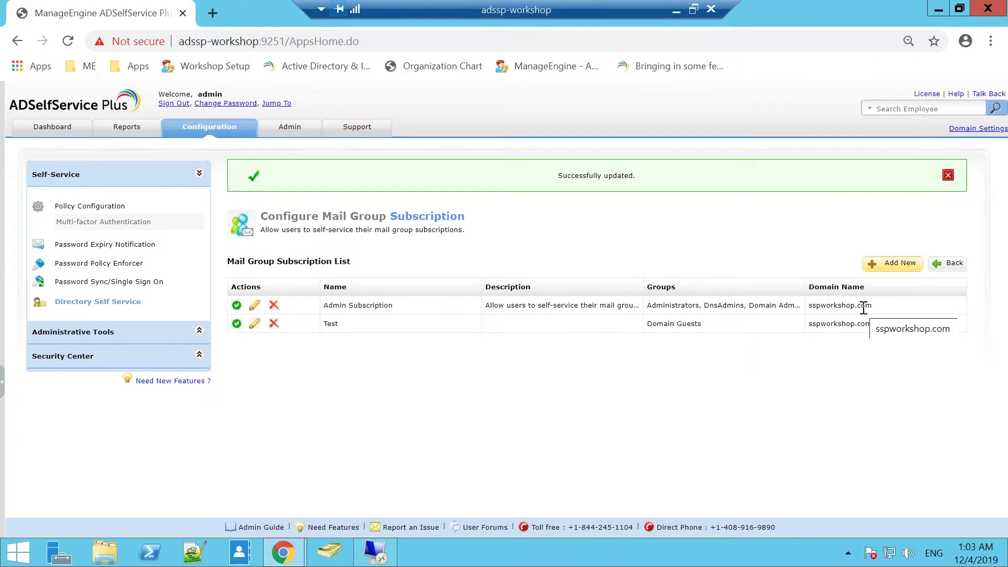
click(255, 305)
scroll(556, 401, down, 3)
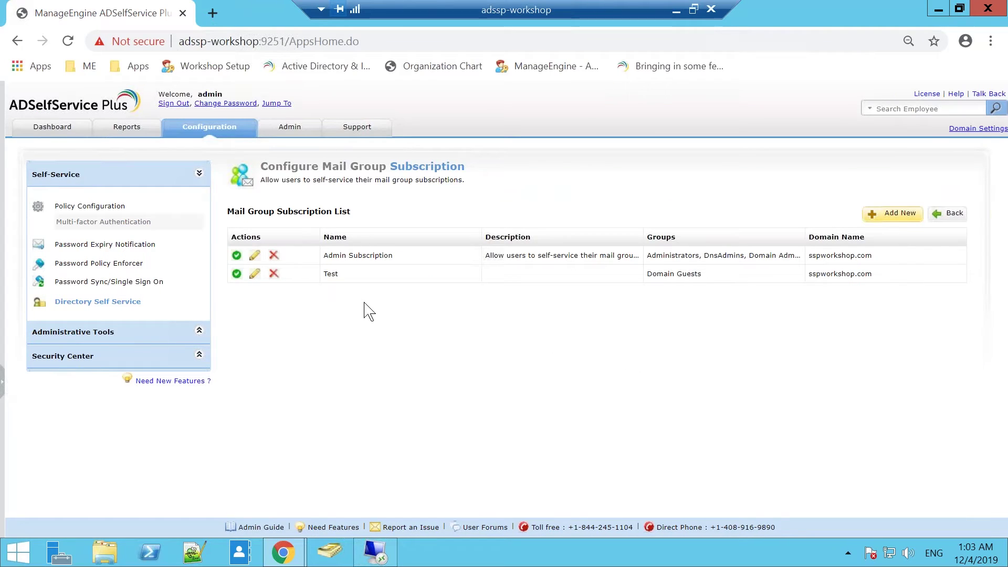
Step: In the end-user portal's Groups page, request a subscription to Domain Guests, then briefly show the slides
click(283, 553)
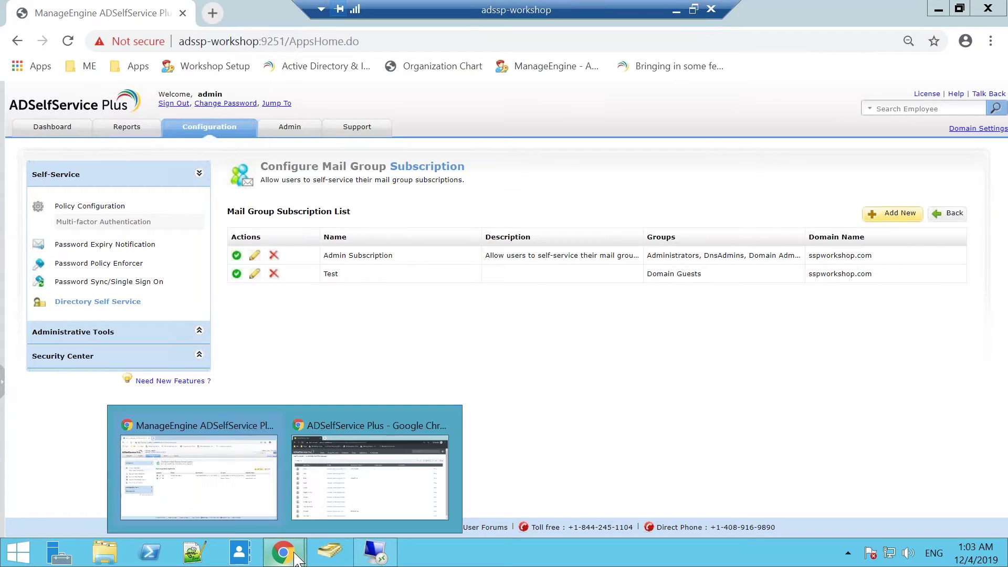
click(382, 494)
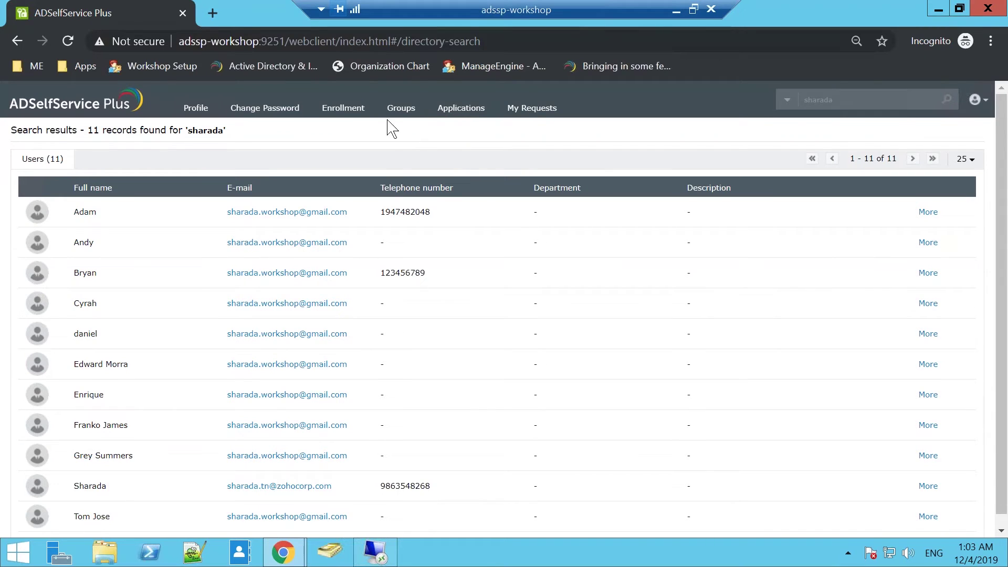
click(976, 101)
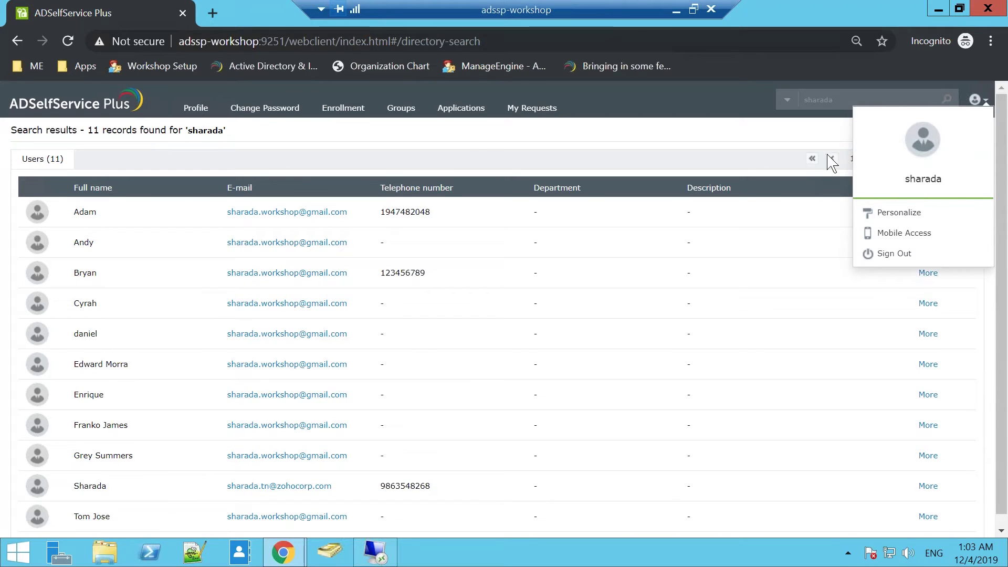
click(395, 110)
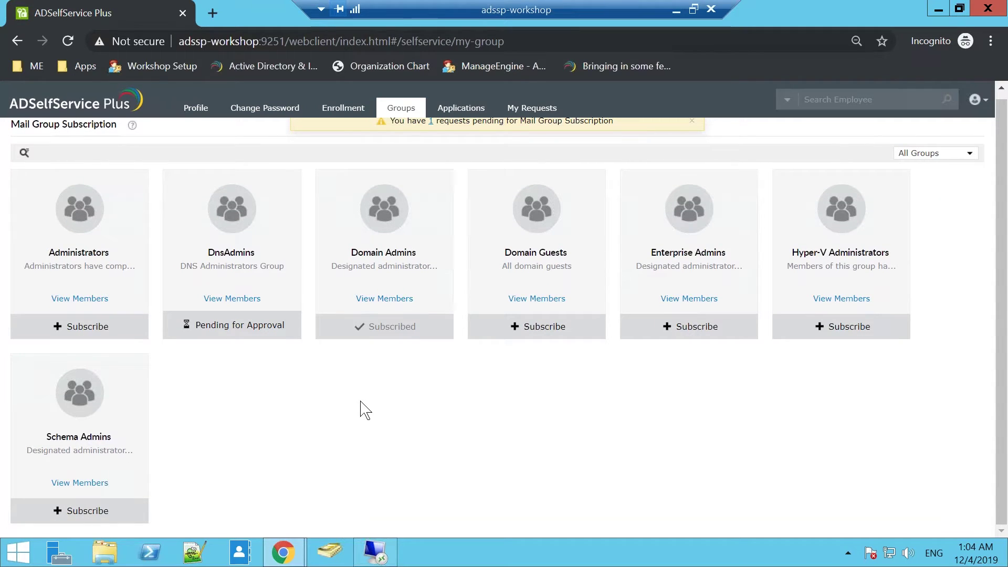
click(549, 340)
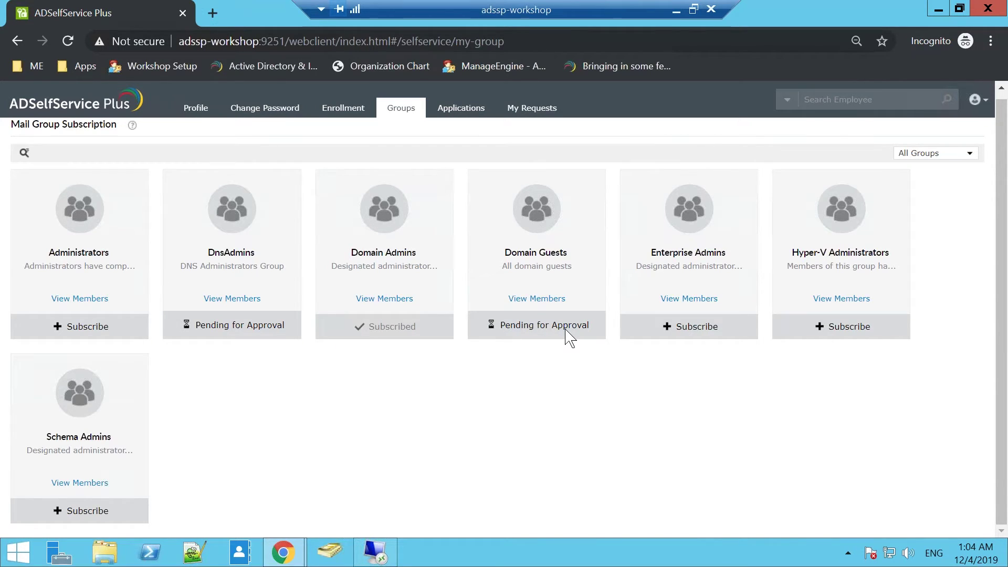
click(677, 9)
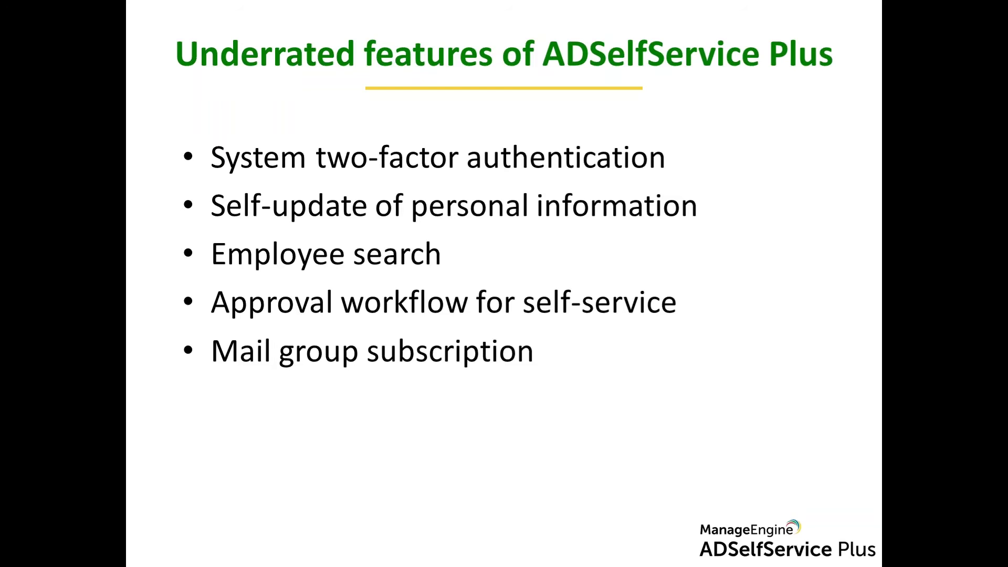
key(alt+Tab)
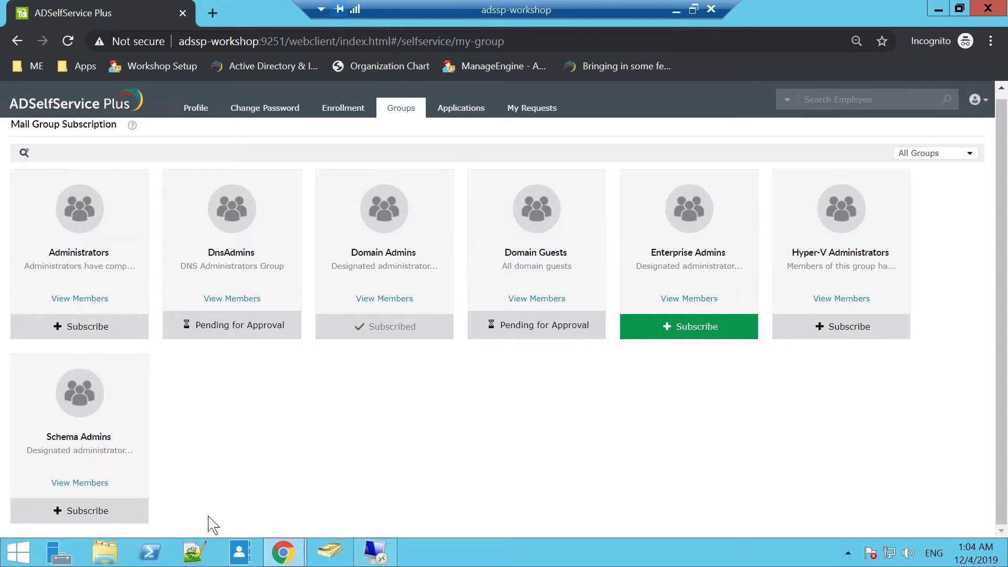
Step: Back in the admin console, open Approval Workflow under Administrative Tools
mouse_move(283, 552)
click(205, 467)
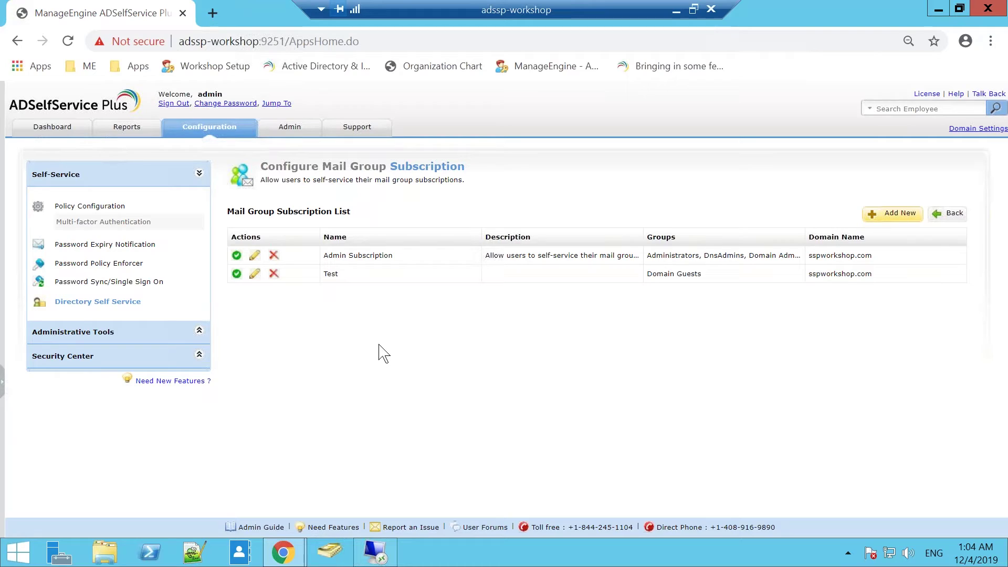
click(135, 336)
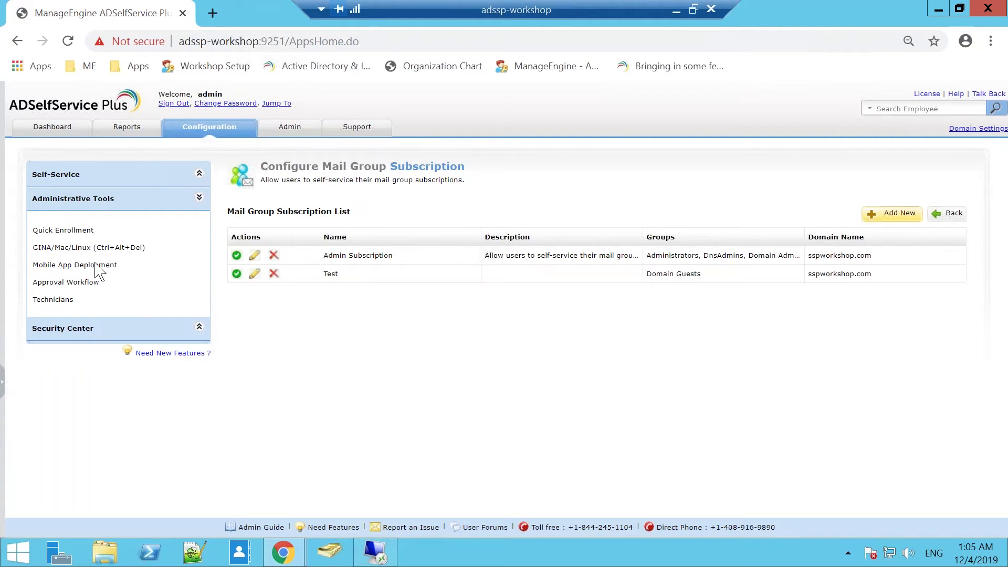
click(66, 286)
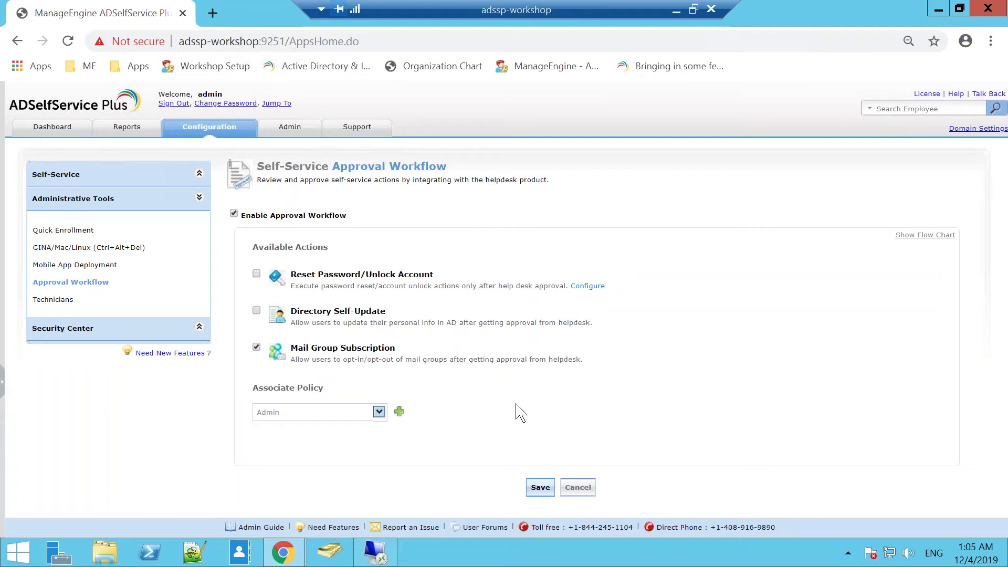
Step: Check the Associate Policy list for the approval workflow, which shows Admin
click(379, 412)
click(423, 457)
Step: Navigate to Admin > Product Settings > Integration Settings
click(297, 129)
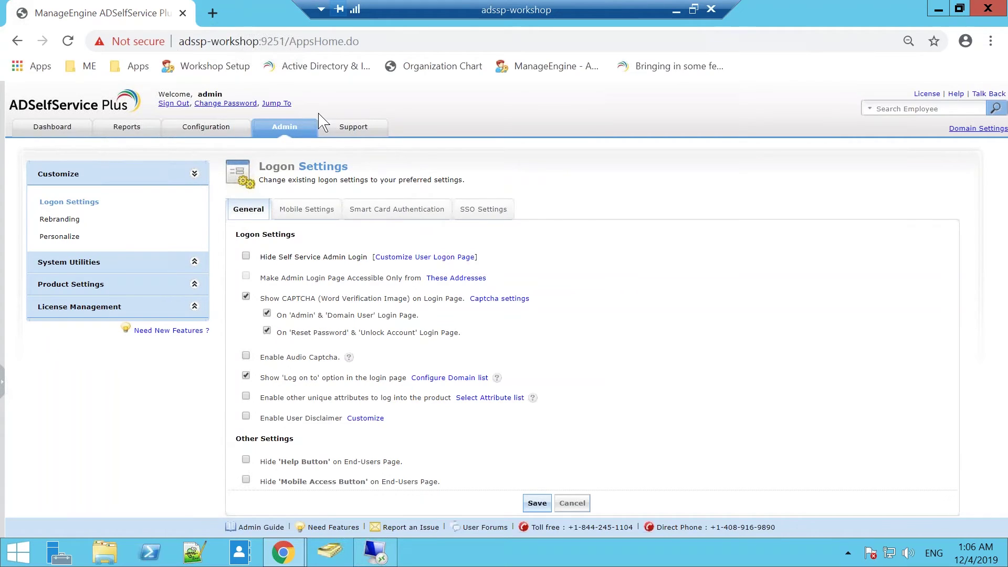
click(113, 286)
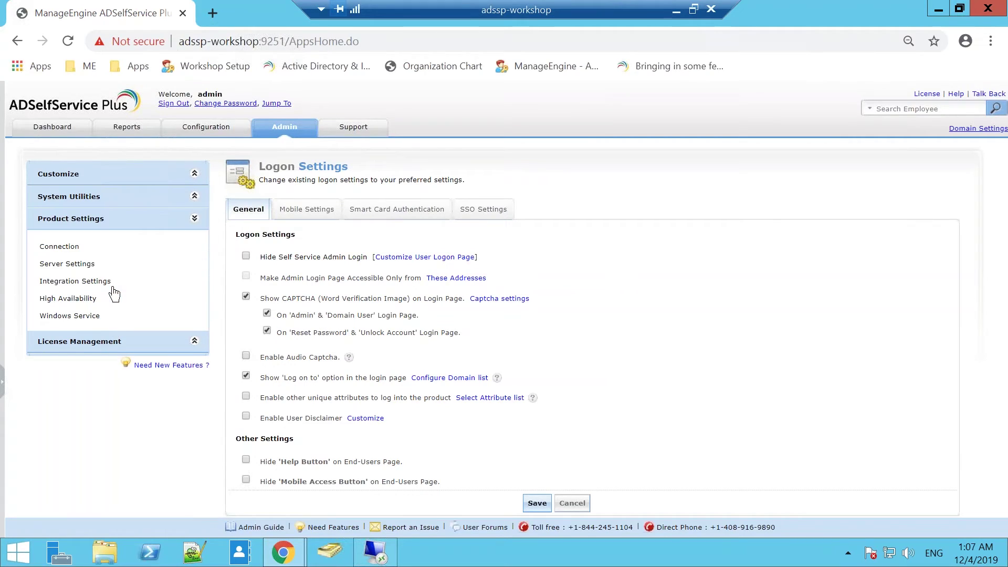
click(90, 282)
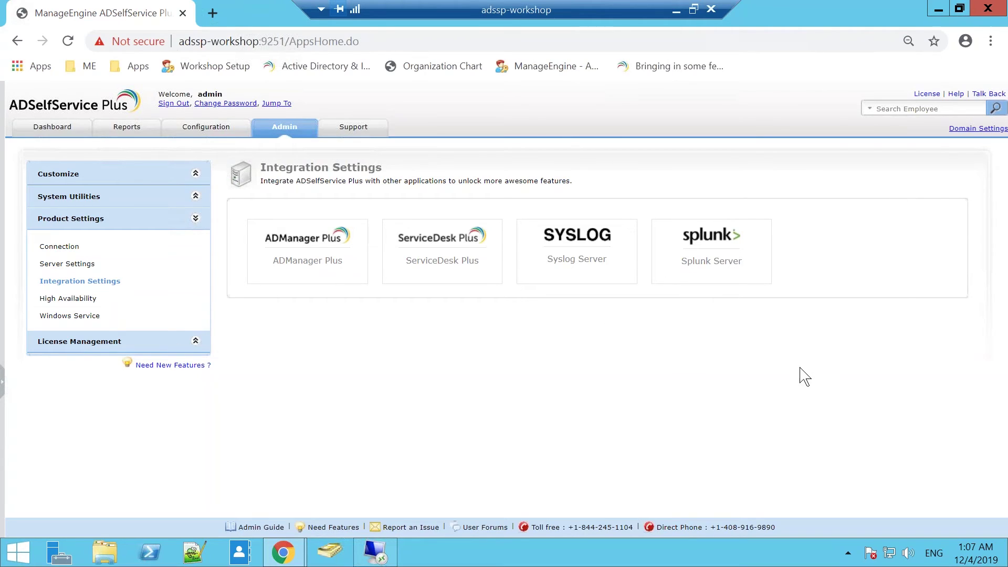
Step: Review the ADManager Plus integration on port 8080, then return to Policy Configuration
click(281, 275)
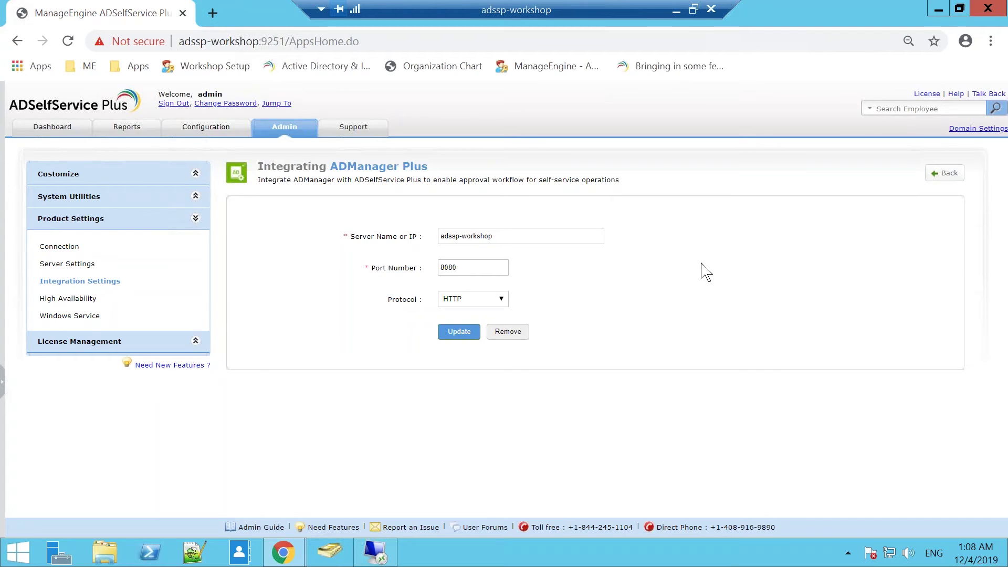
click(216, 128)
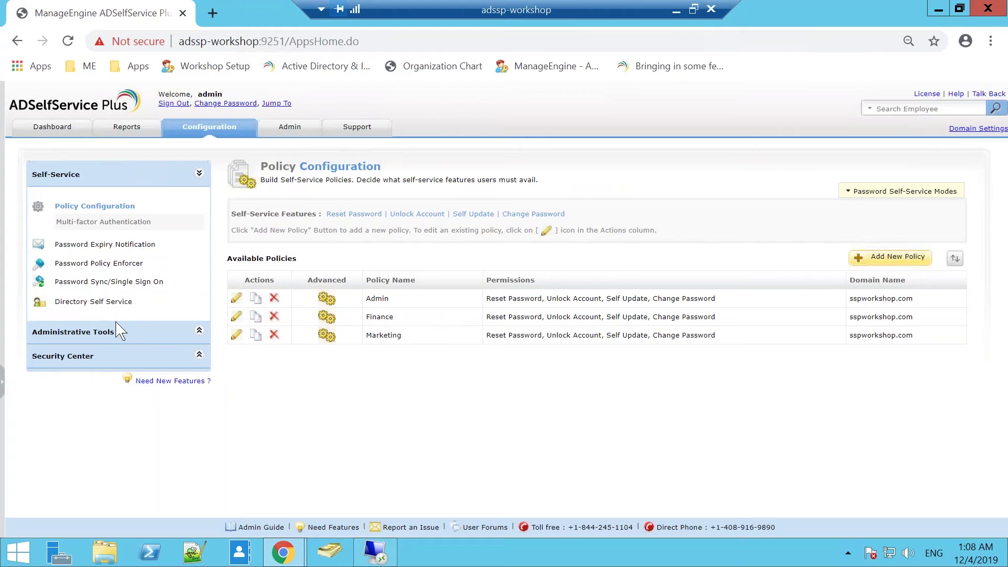
Step: In Administrative Tools > Approval Workflow, associate the Admin policy and save the workflow
click(117, 331)
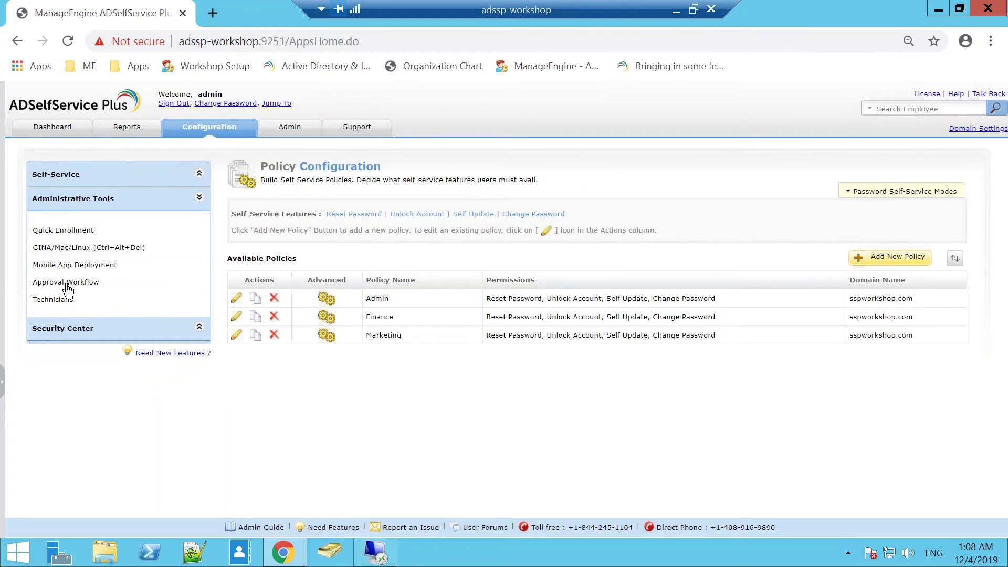
click(66, 284)
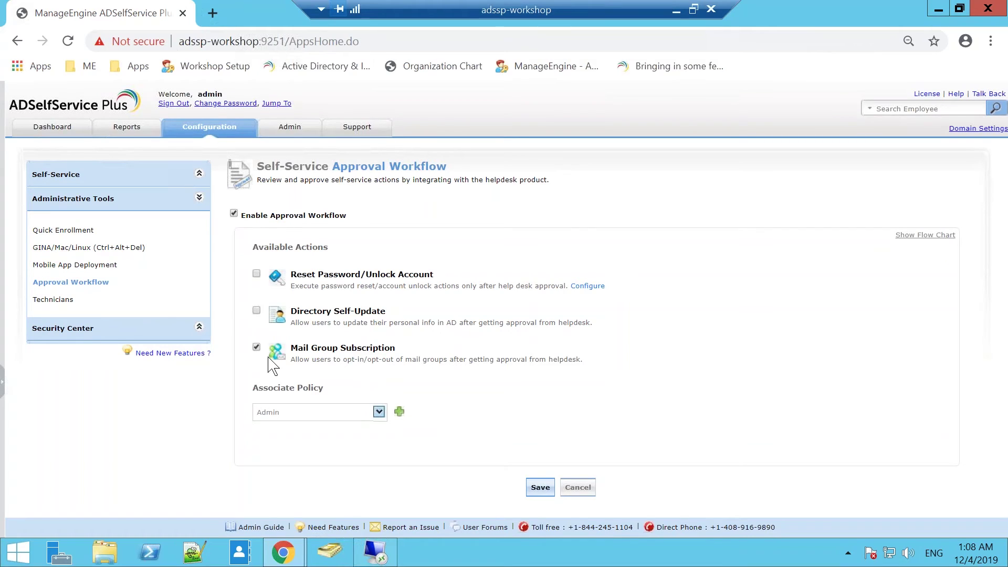
click(379, 415)
click(481, 460)
click(540, 487)
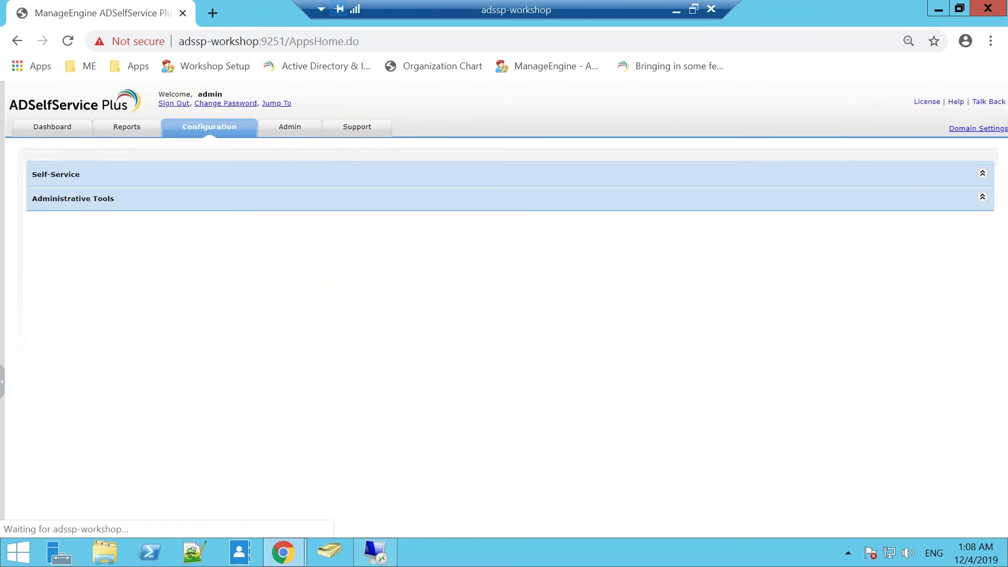
Step: As the end user, request to unsubscribe from Domain Admins and check the three open requests in My Requests
mouse_move(284, 551)
click(377, 507)
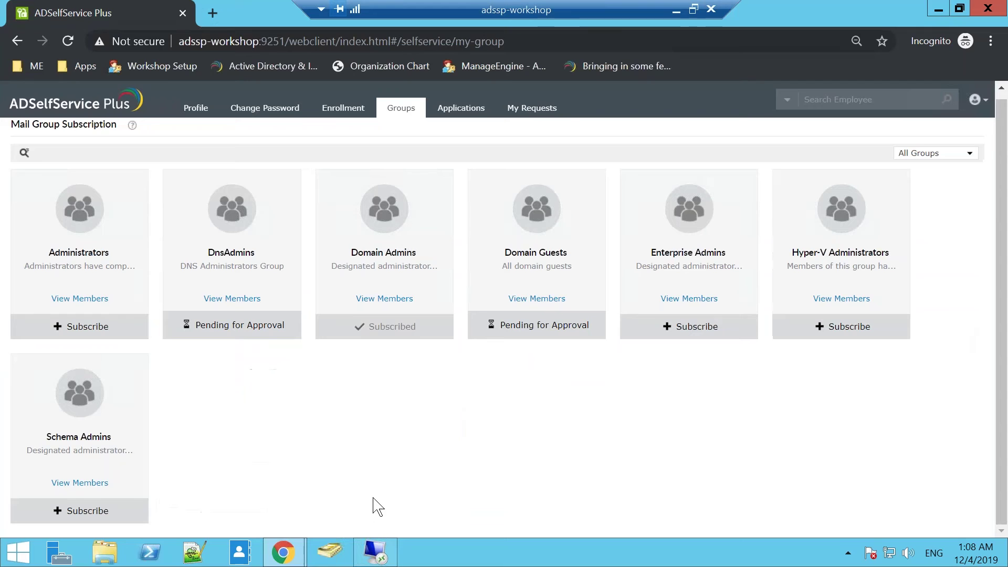
click(375, 327)
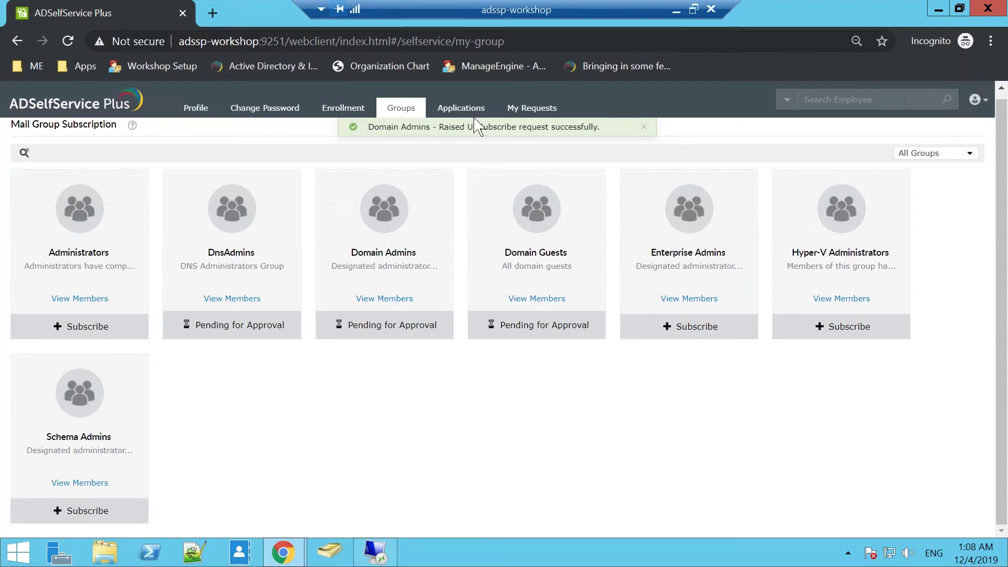
click(531, 108)
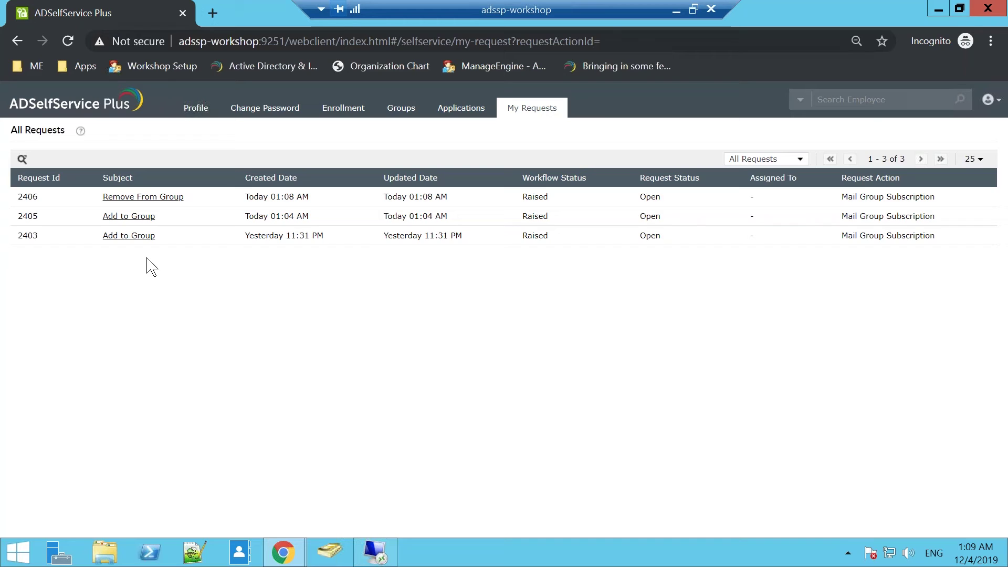
click(677, 9)
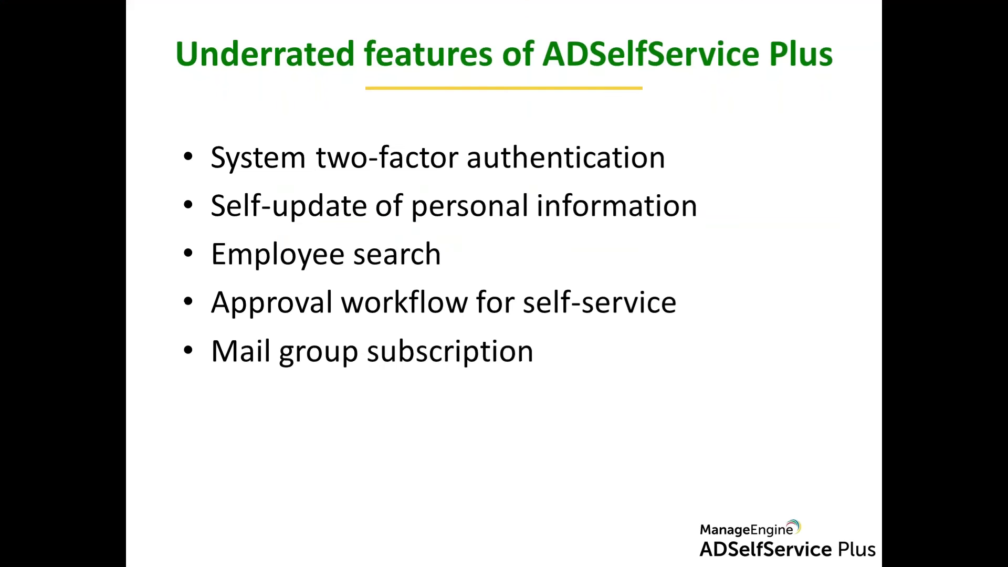
Step: Advance the slideshow one slide, then return to the 'Underrated features of ADSelfService Plus' slide
click(625, 401)
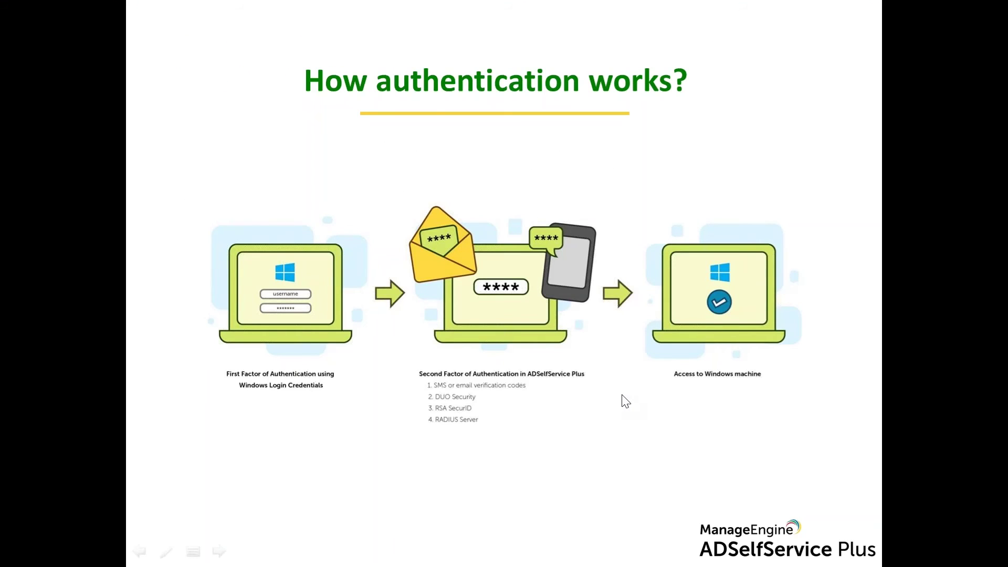
key(Left)
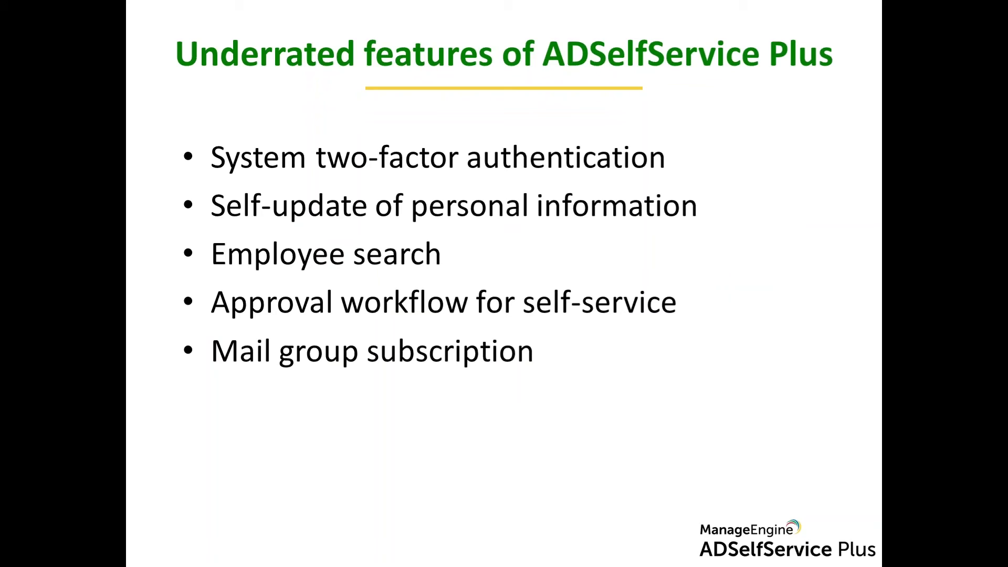